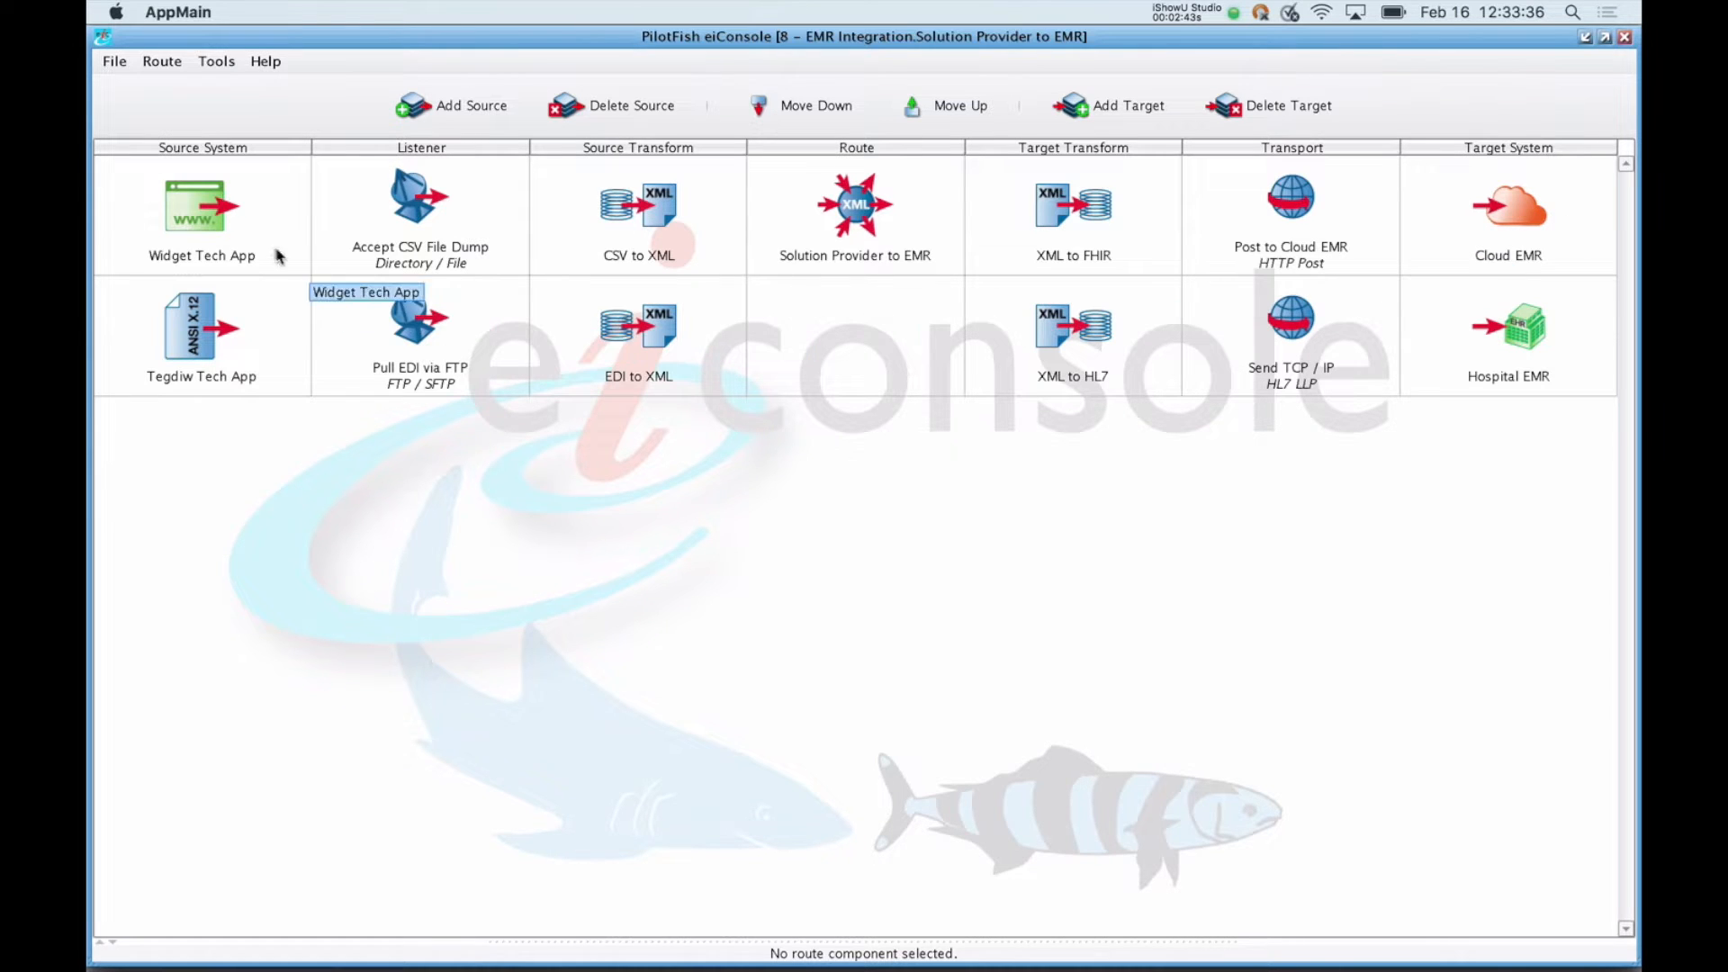
# Step: Review the Widget Tech App source system's name and browse the icons available for it, leaving the icon choice cancelled
pyautogui.click(209, 220)
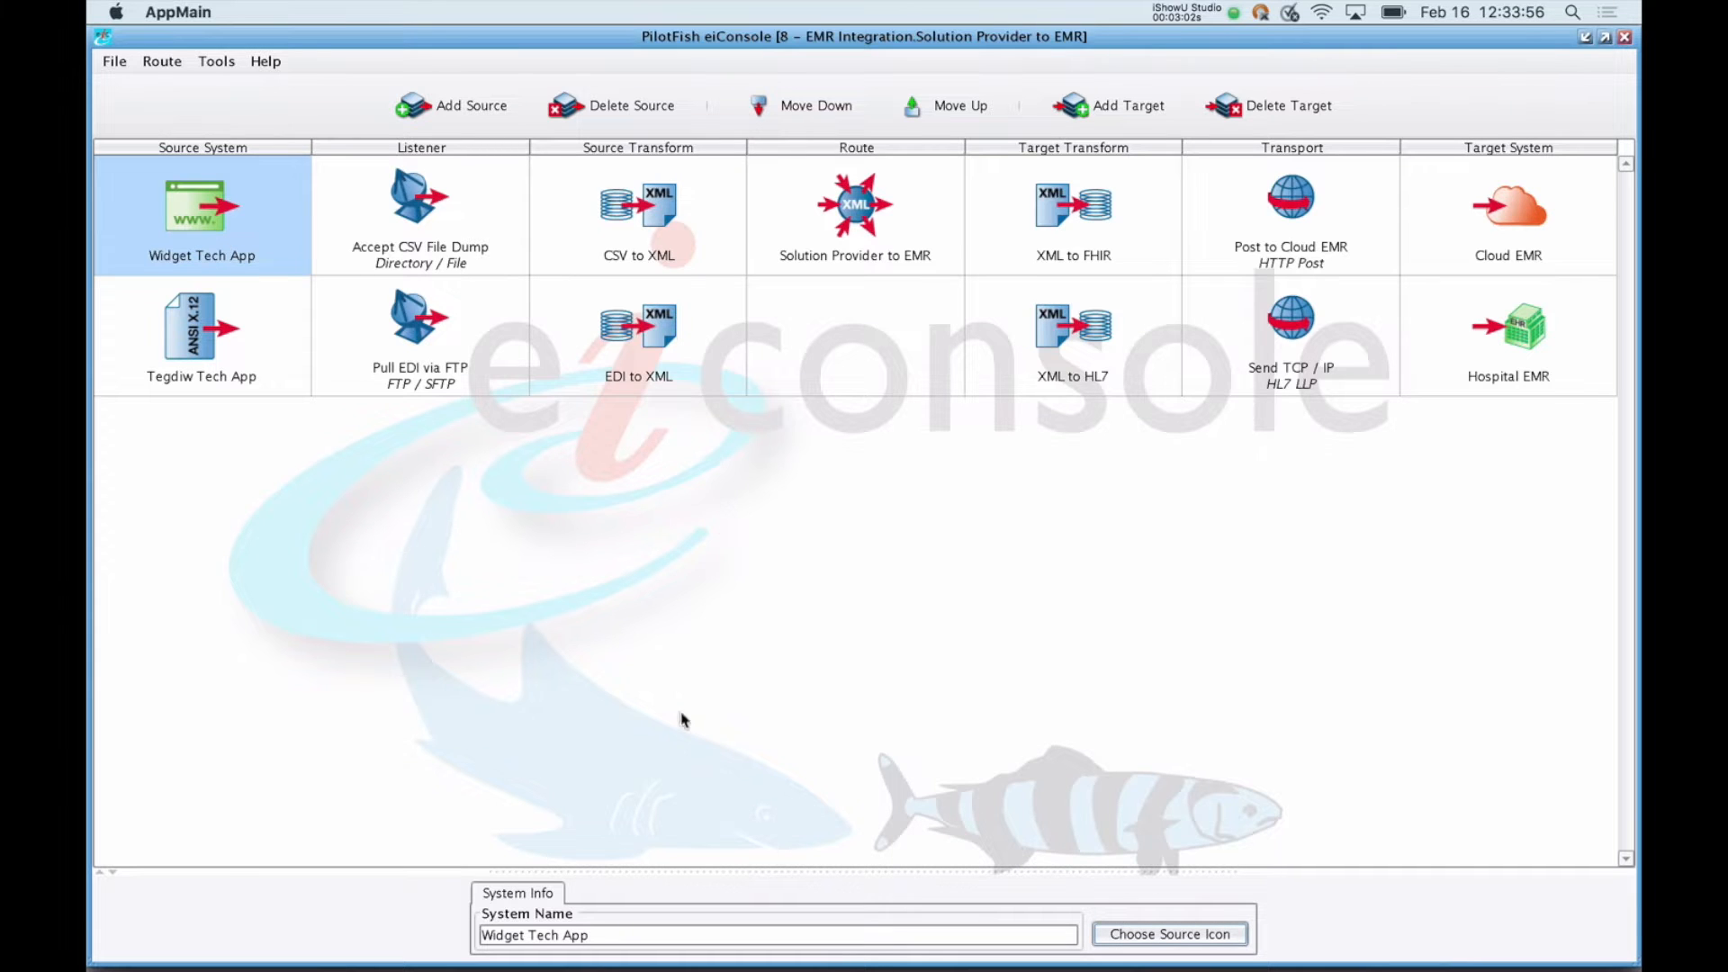
pyautogui.moveTo(619, 935); pyautogui.dragTo(545, 935)
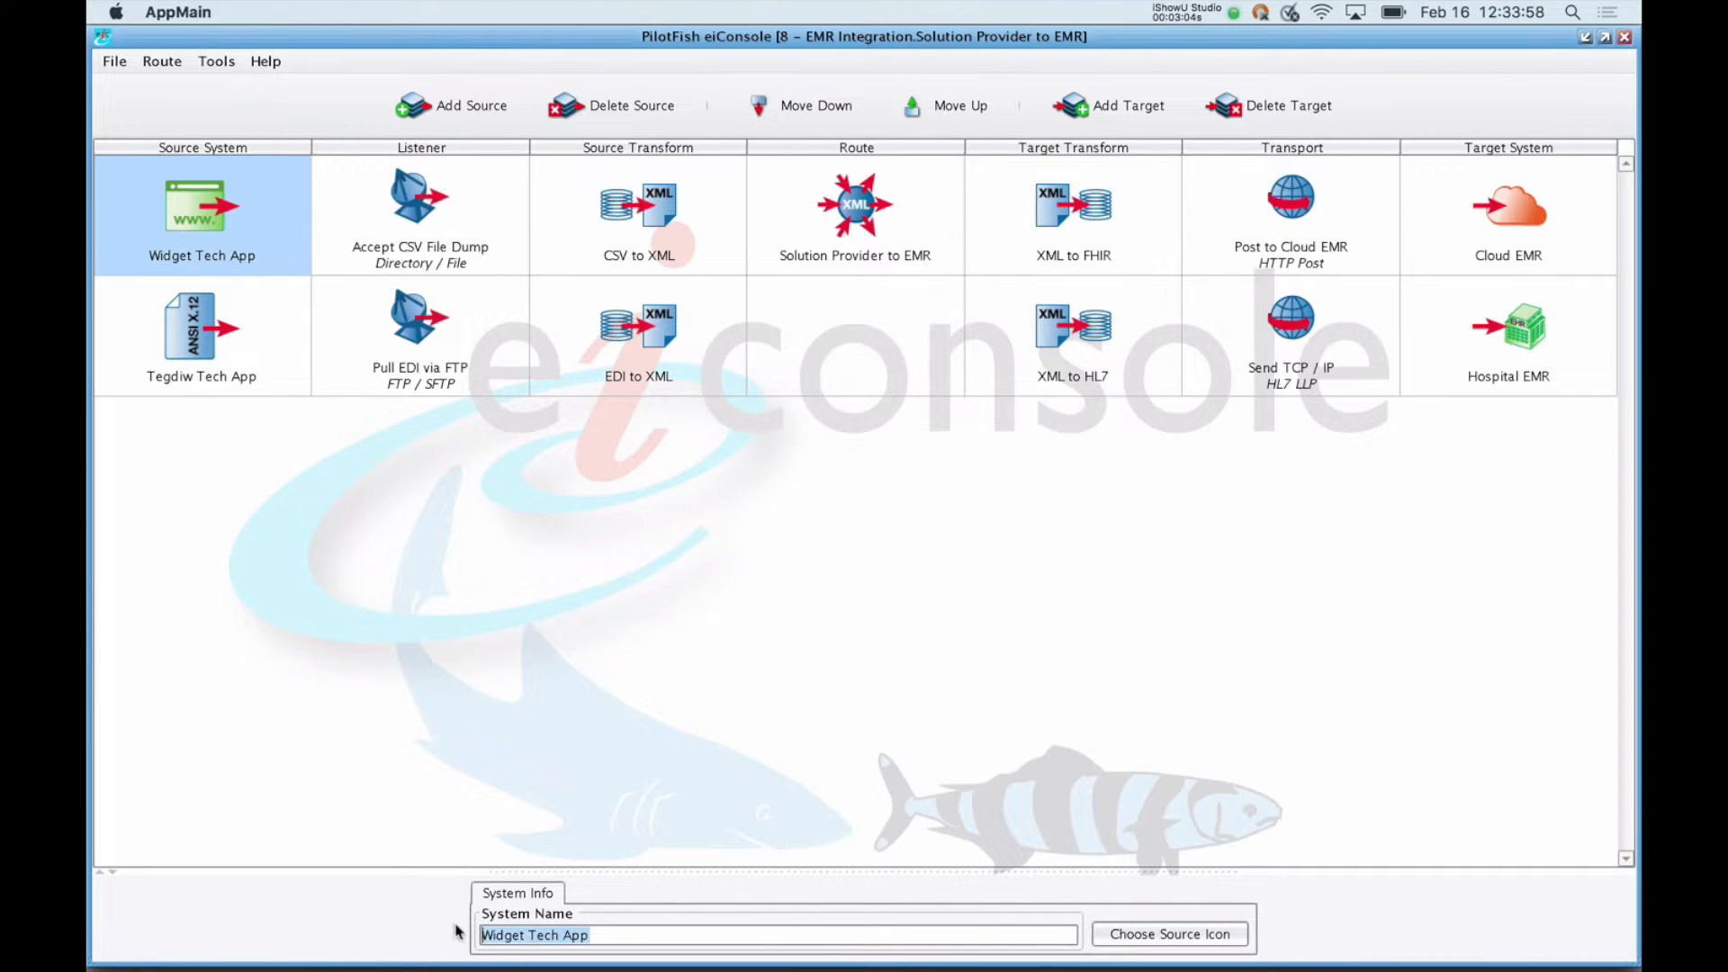
pyautogui.click(1142, 936)
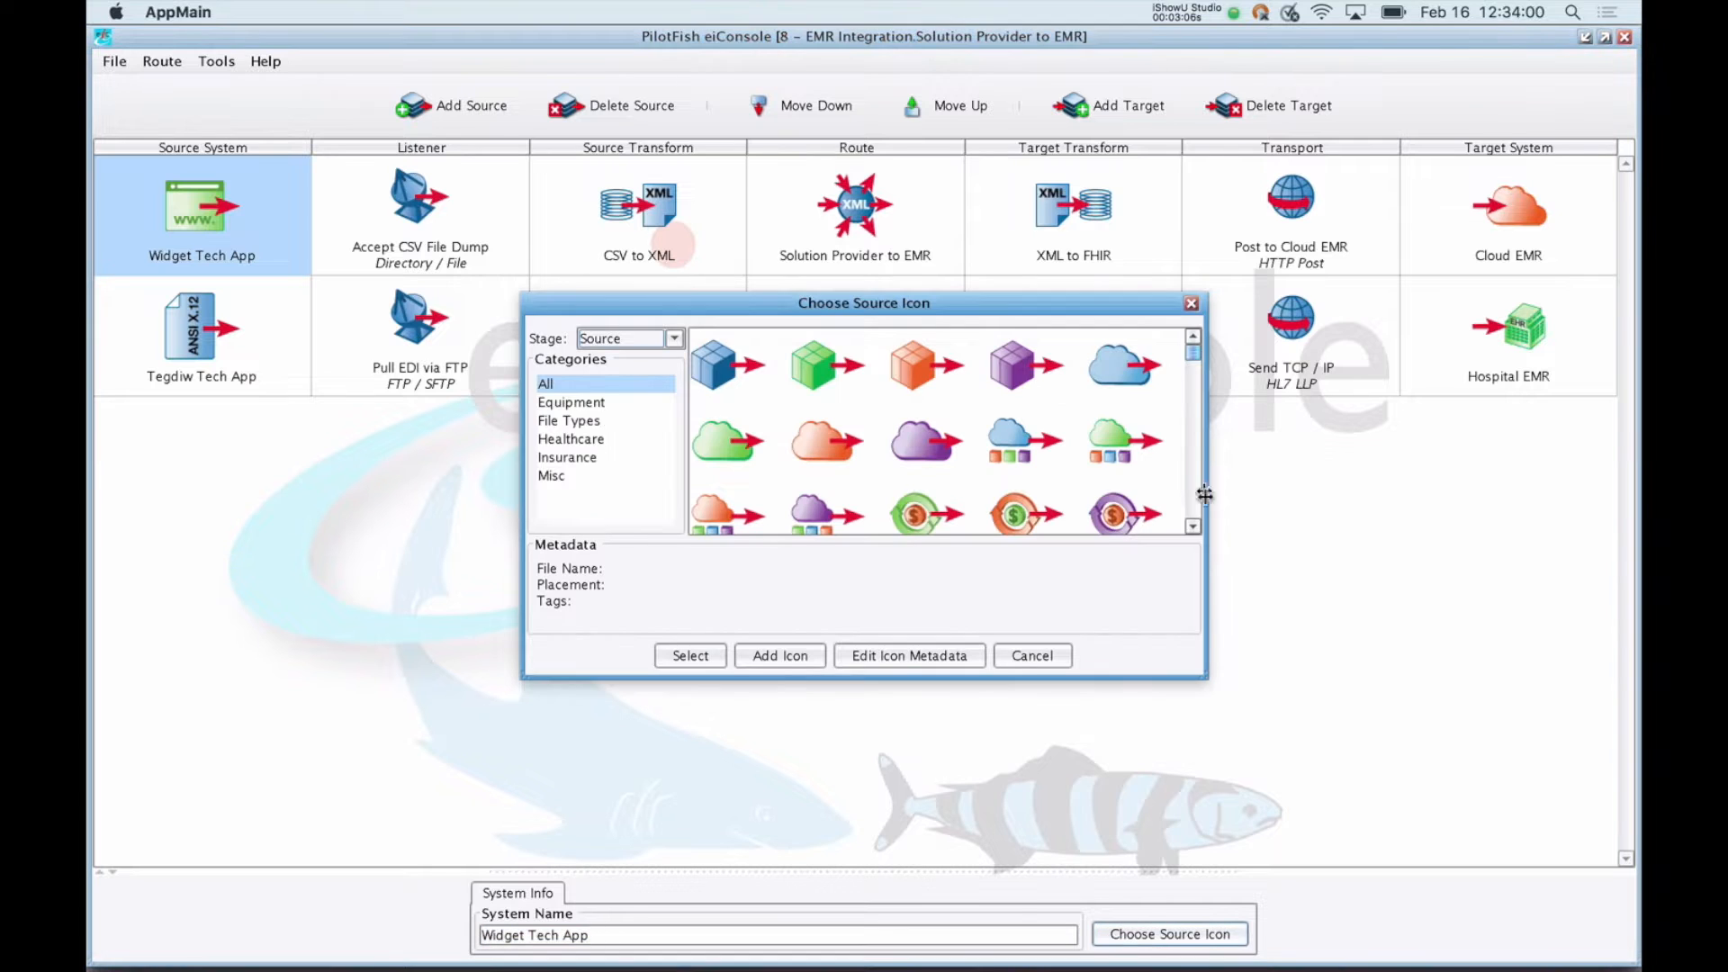
pyautogui.moveTo(1193, 357); pyautogui.dragTo(1194, 413)
pyautogui.click(1038, 666)
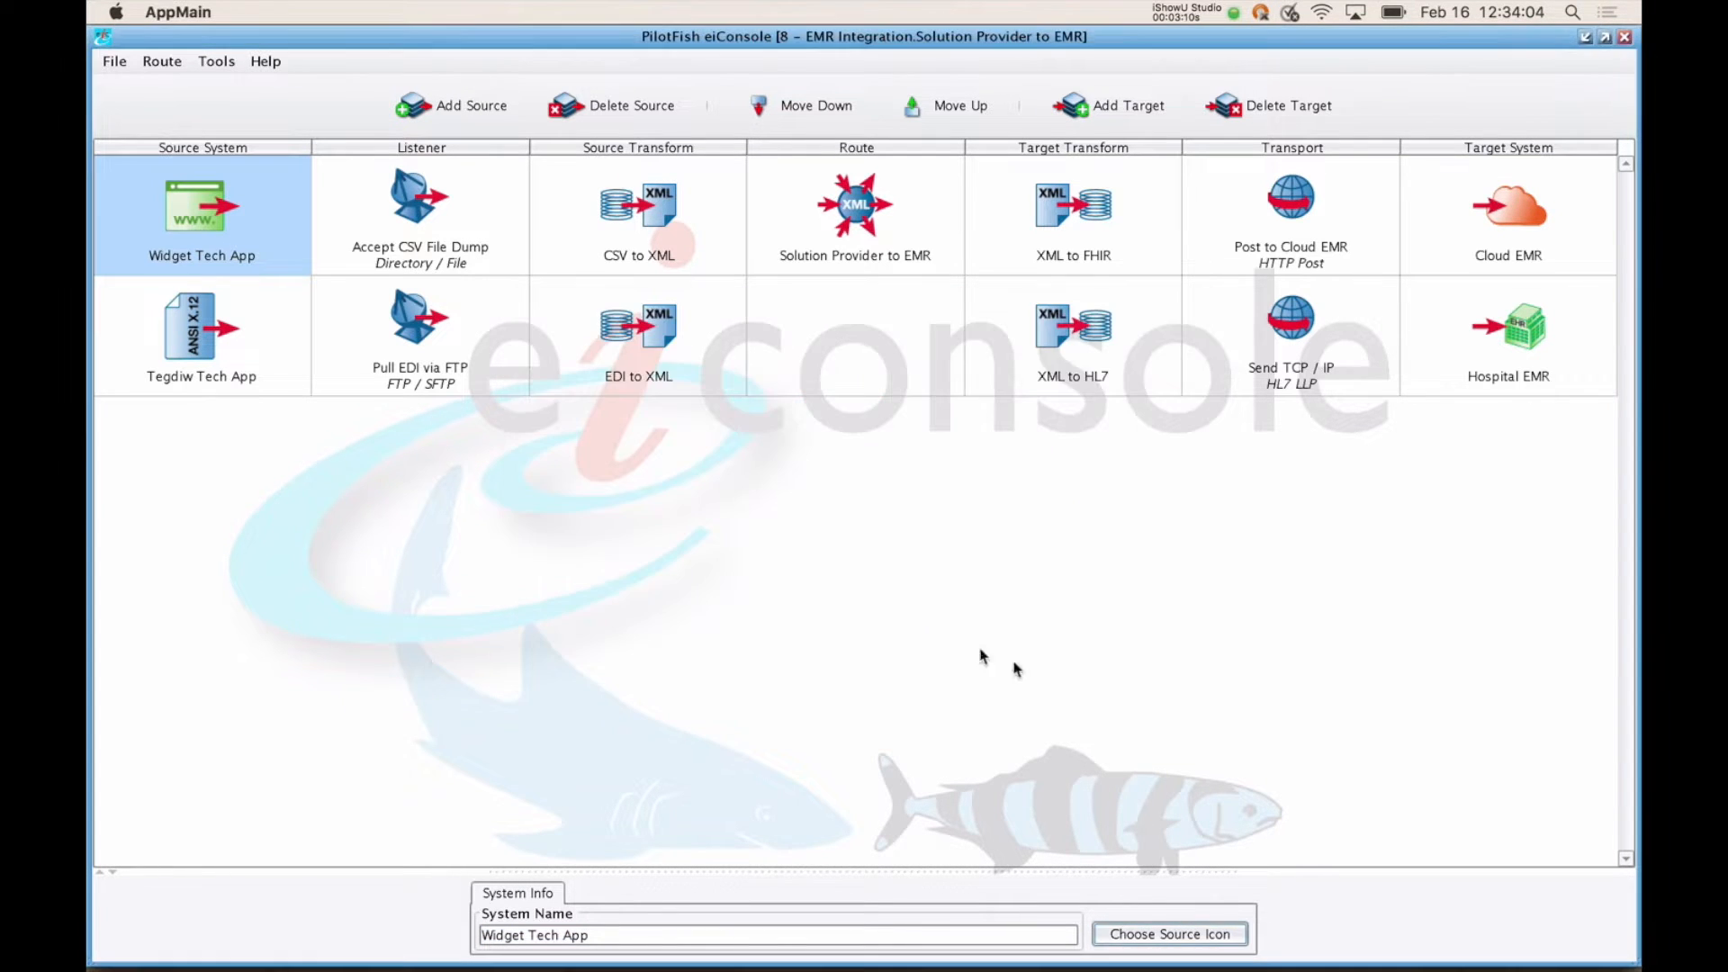
# Step: Inspect the Accept CSV File Dump listener, browsing the available listener types and checking its polling directory
pyautogui.click(423, 216)
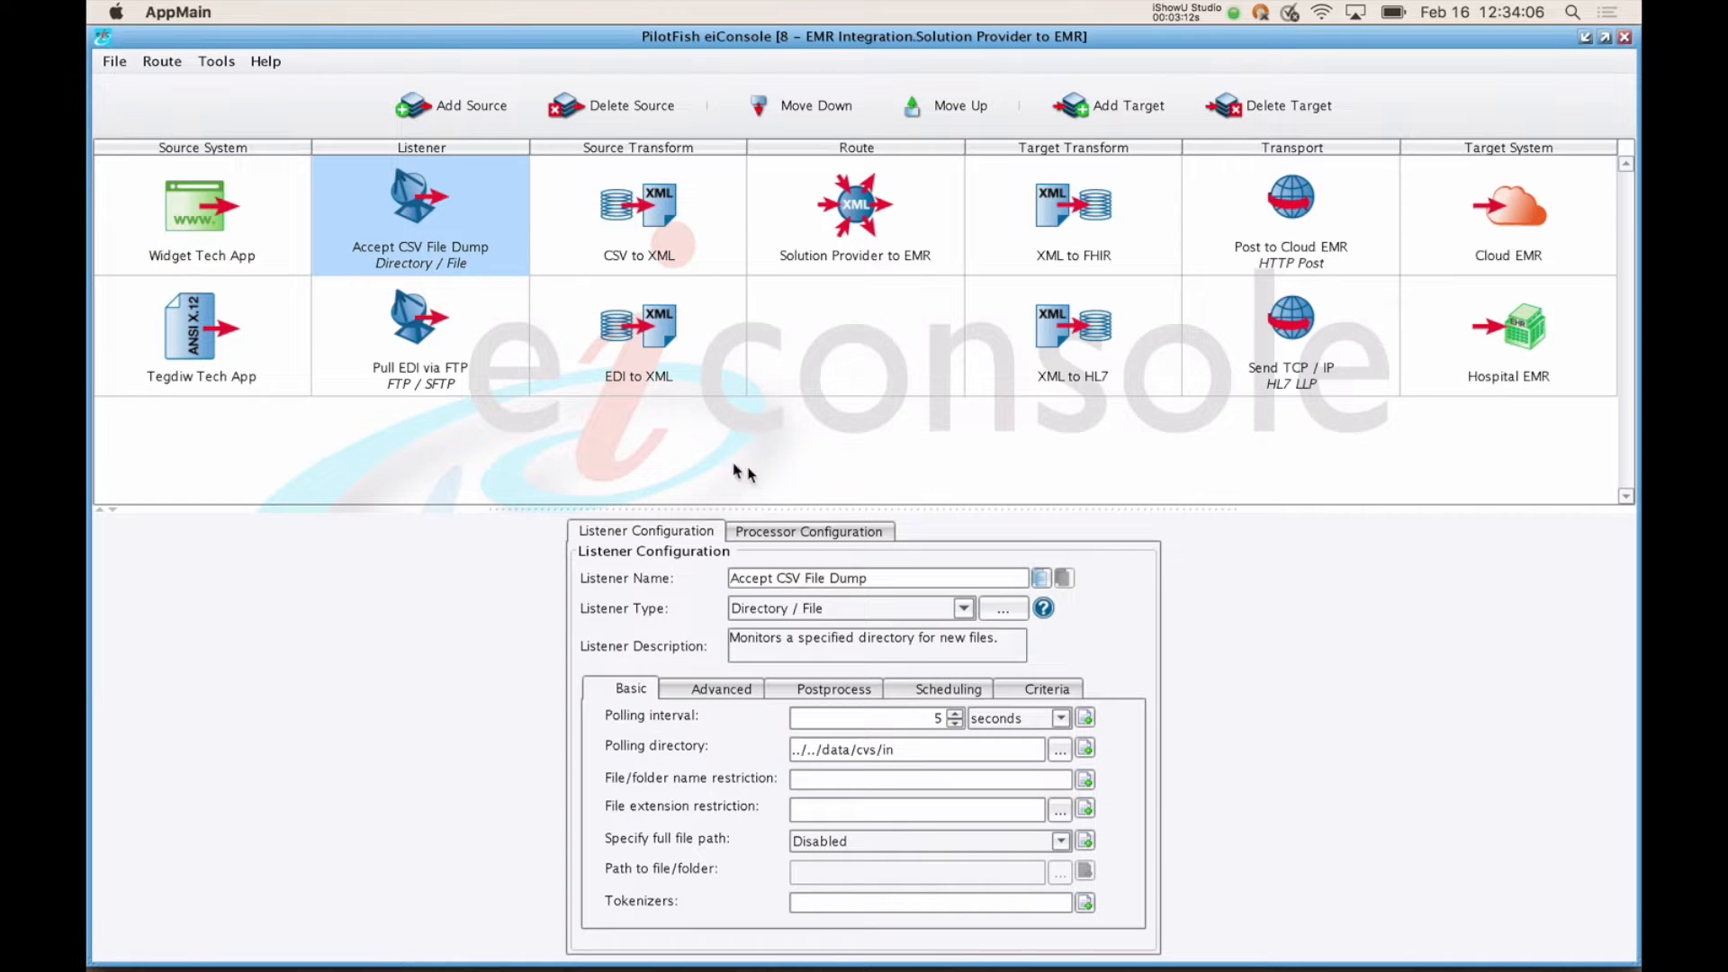
pyautogui.click(943, 612)
pyautogui.moveTo(975, 664); pyautogui.dragTo(969, 652)
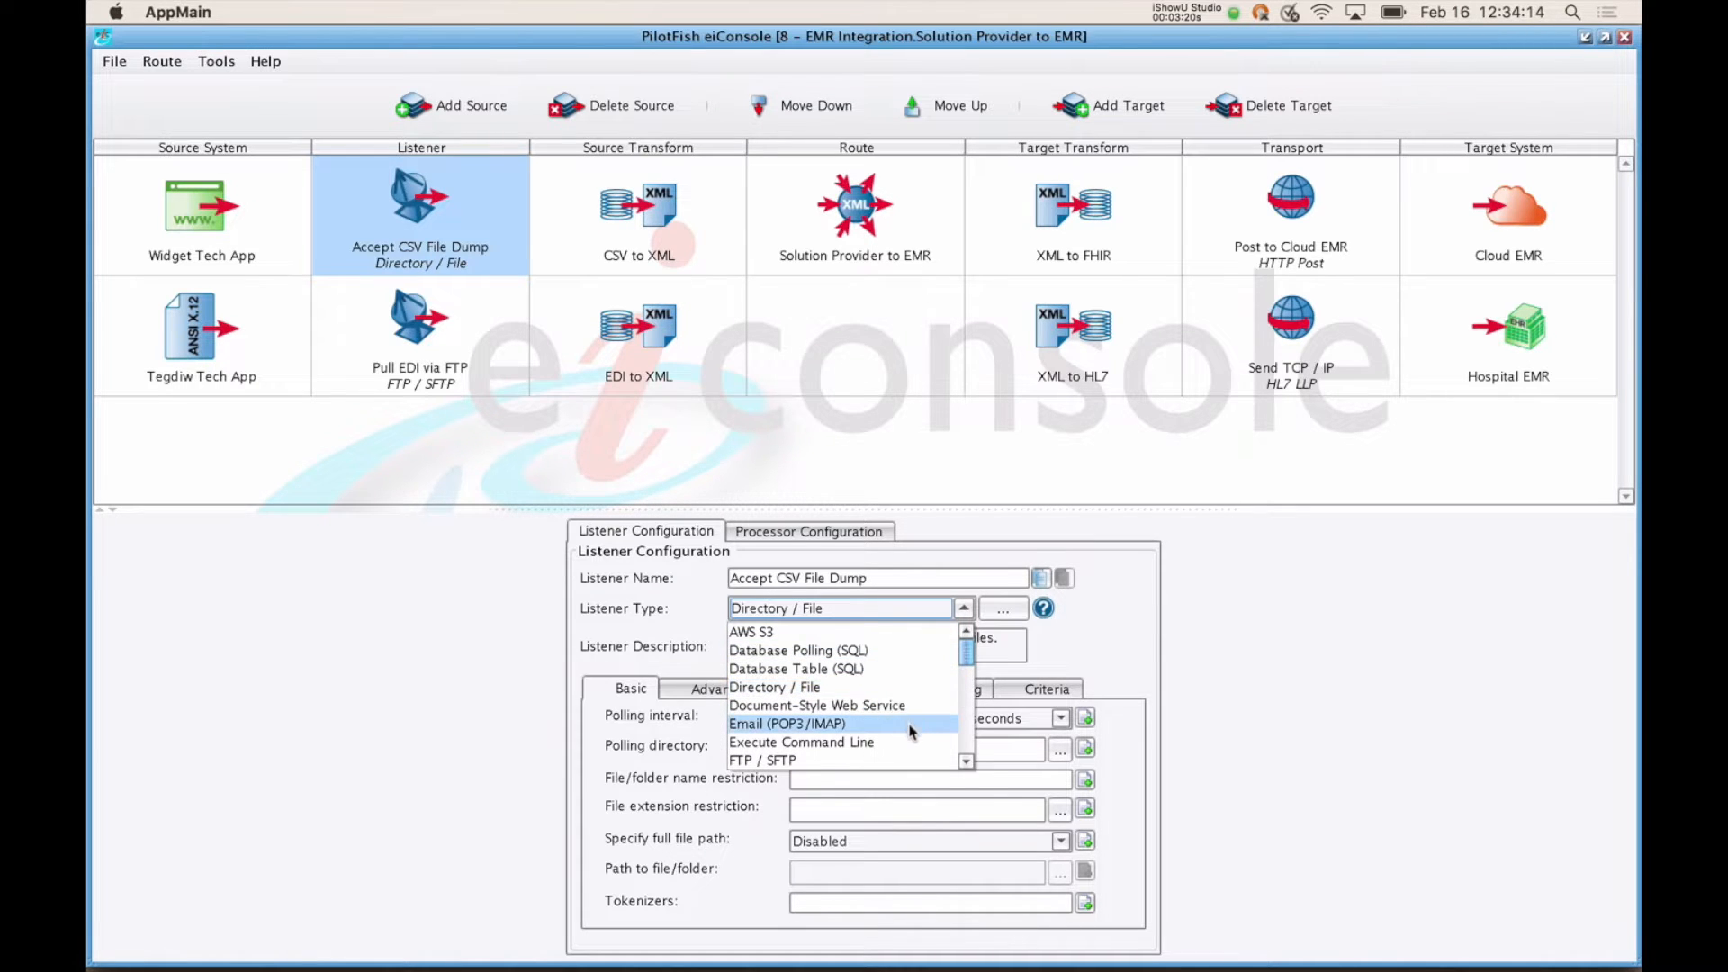
pyautogui.scroll(-4, 961, 691)
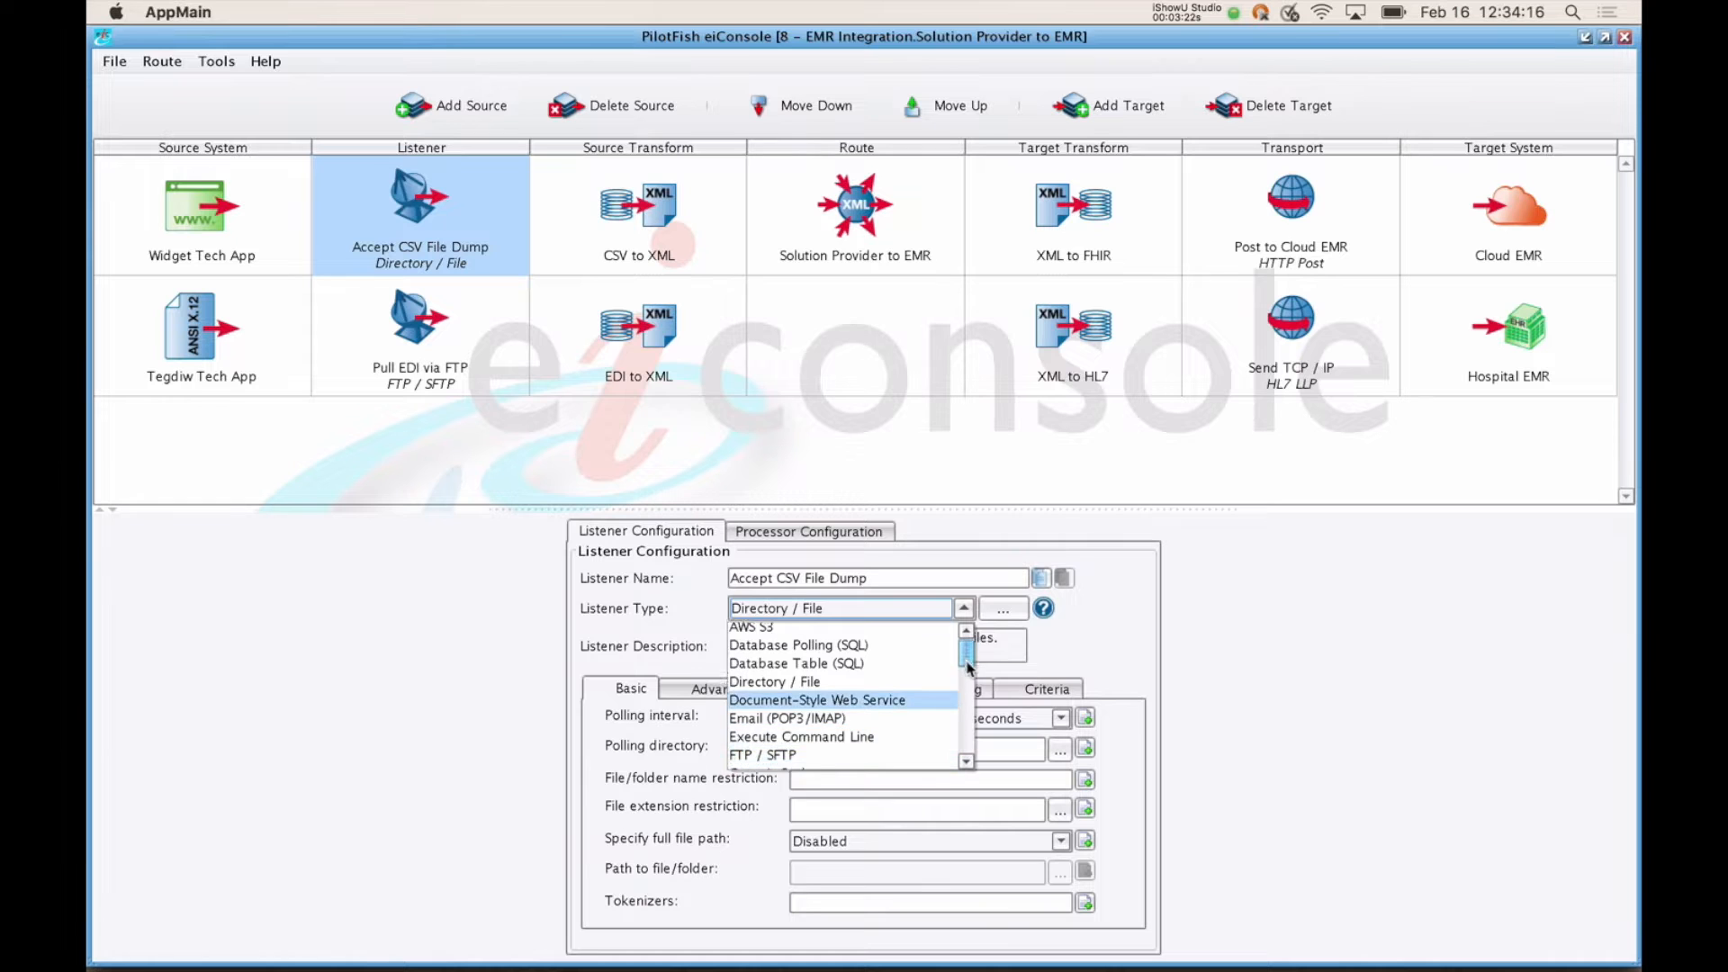
pyautogui.moveTo(966, 690); pyautogui.dragTo(970, 714)
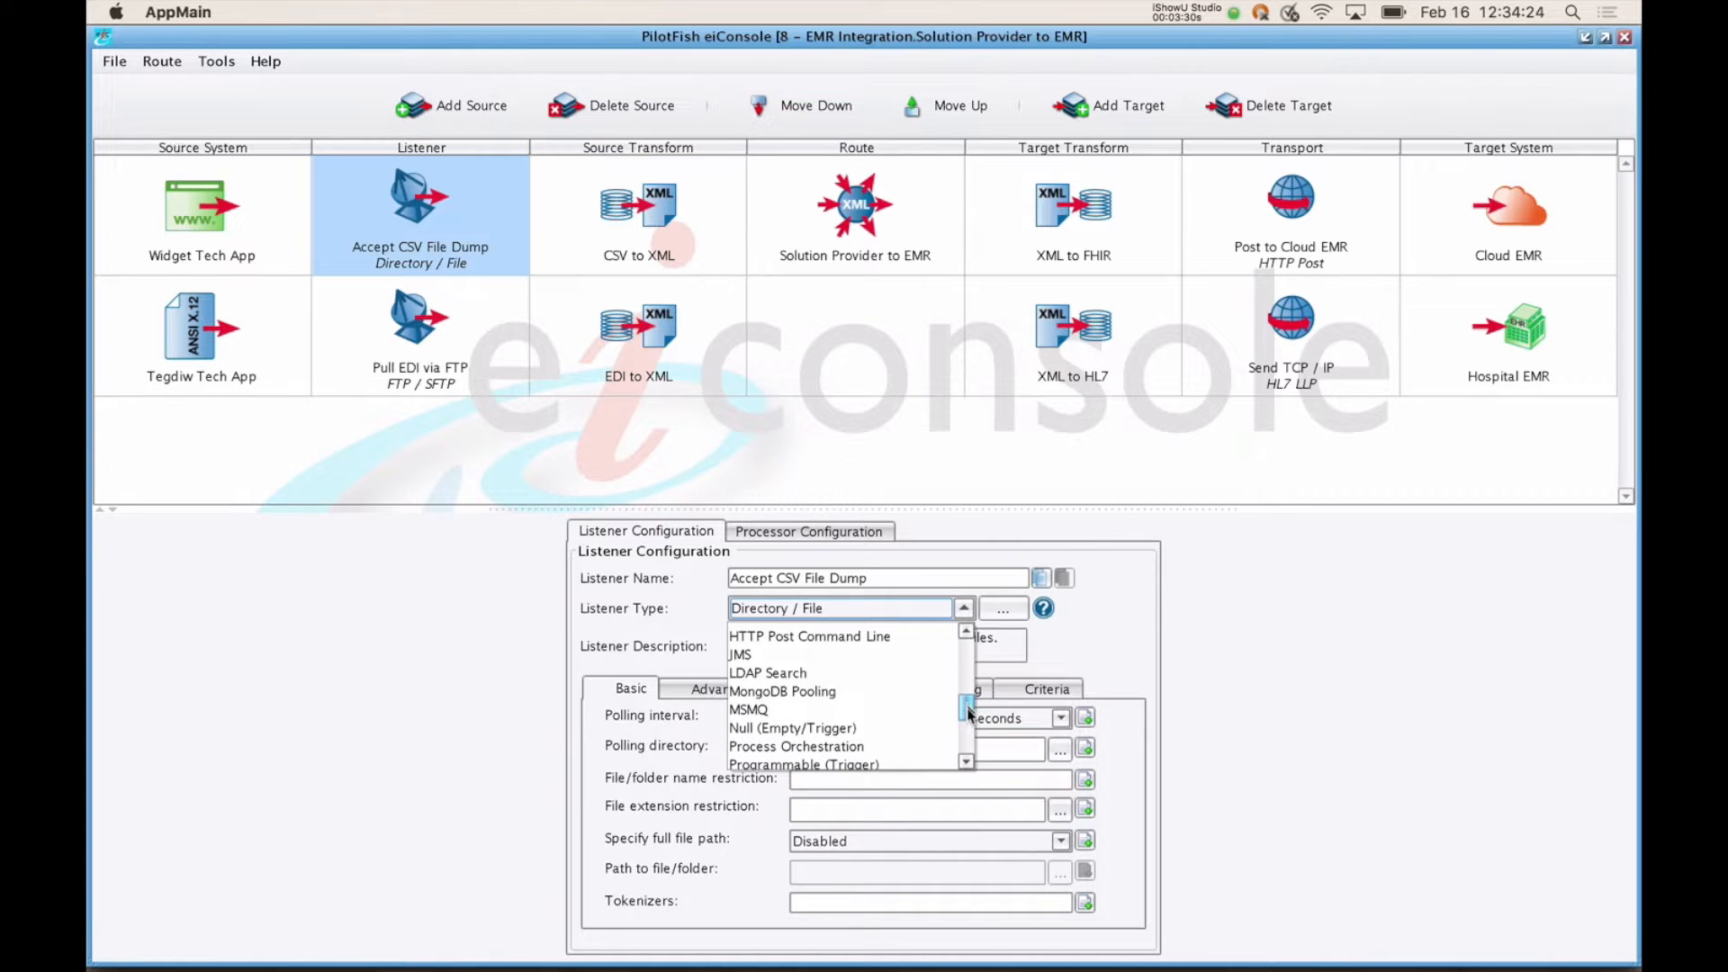
pyautogui.click(941, 610)
pyautogui.moveTo(925, 743); pyautogui.dragTo(740, 758)
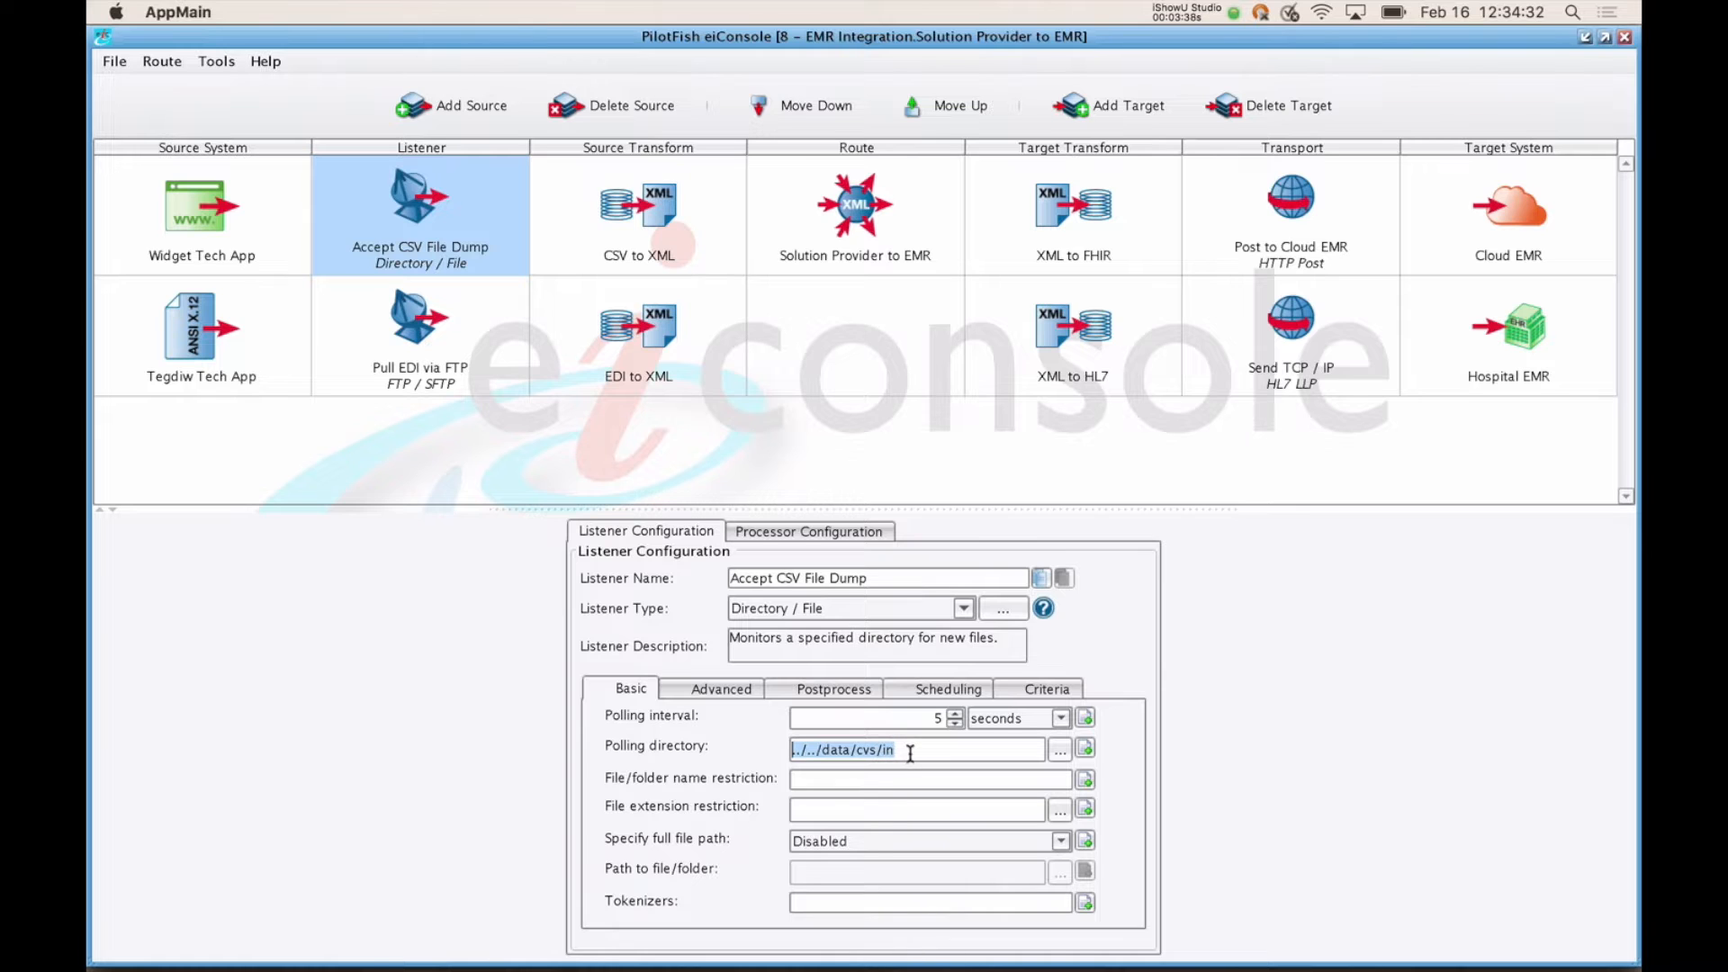
# Step: Inspect the Pull EDI via FTP listener and browse the processor types offered for a new processor without adding one
pyautogui.click(452, 360)
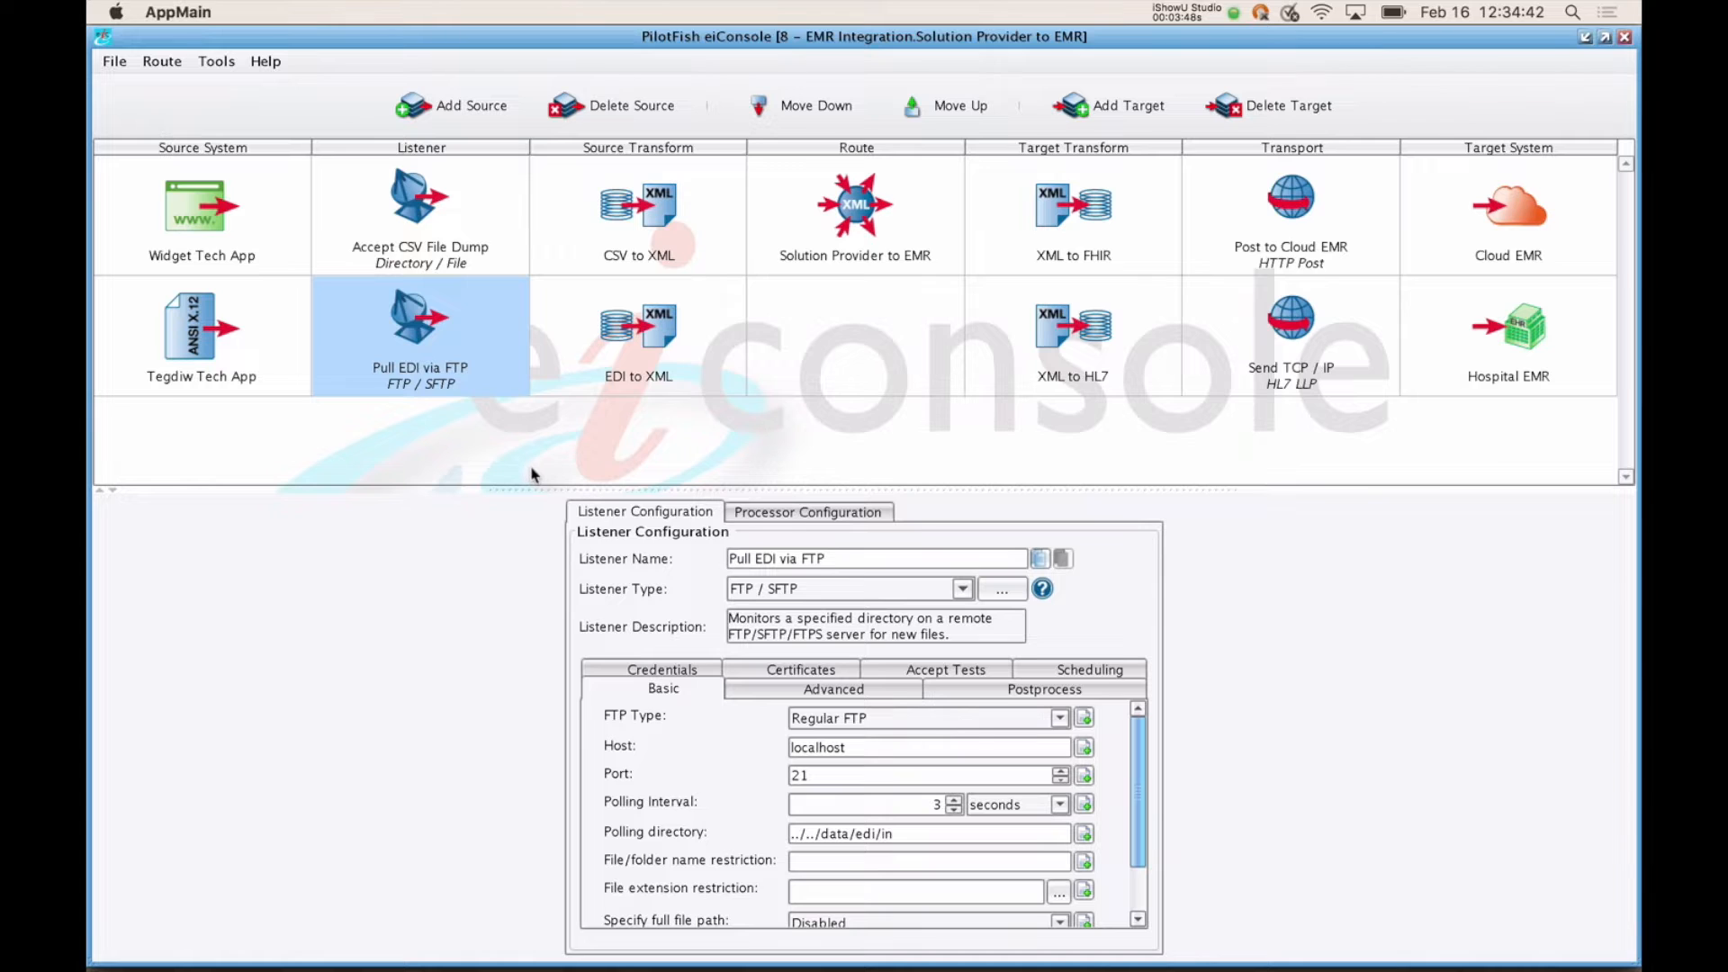
pyautogui.click(792, 515)
pyautogui.click(786, 565)
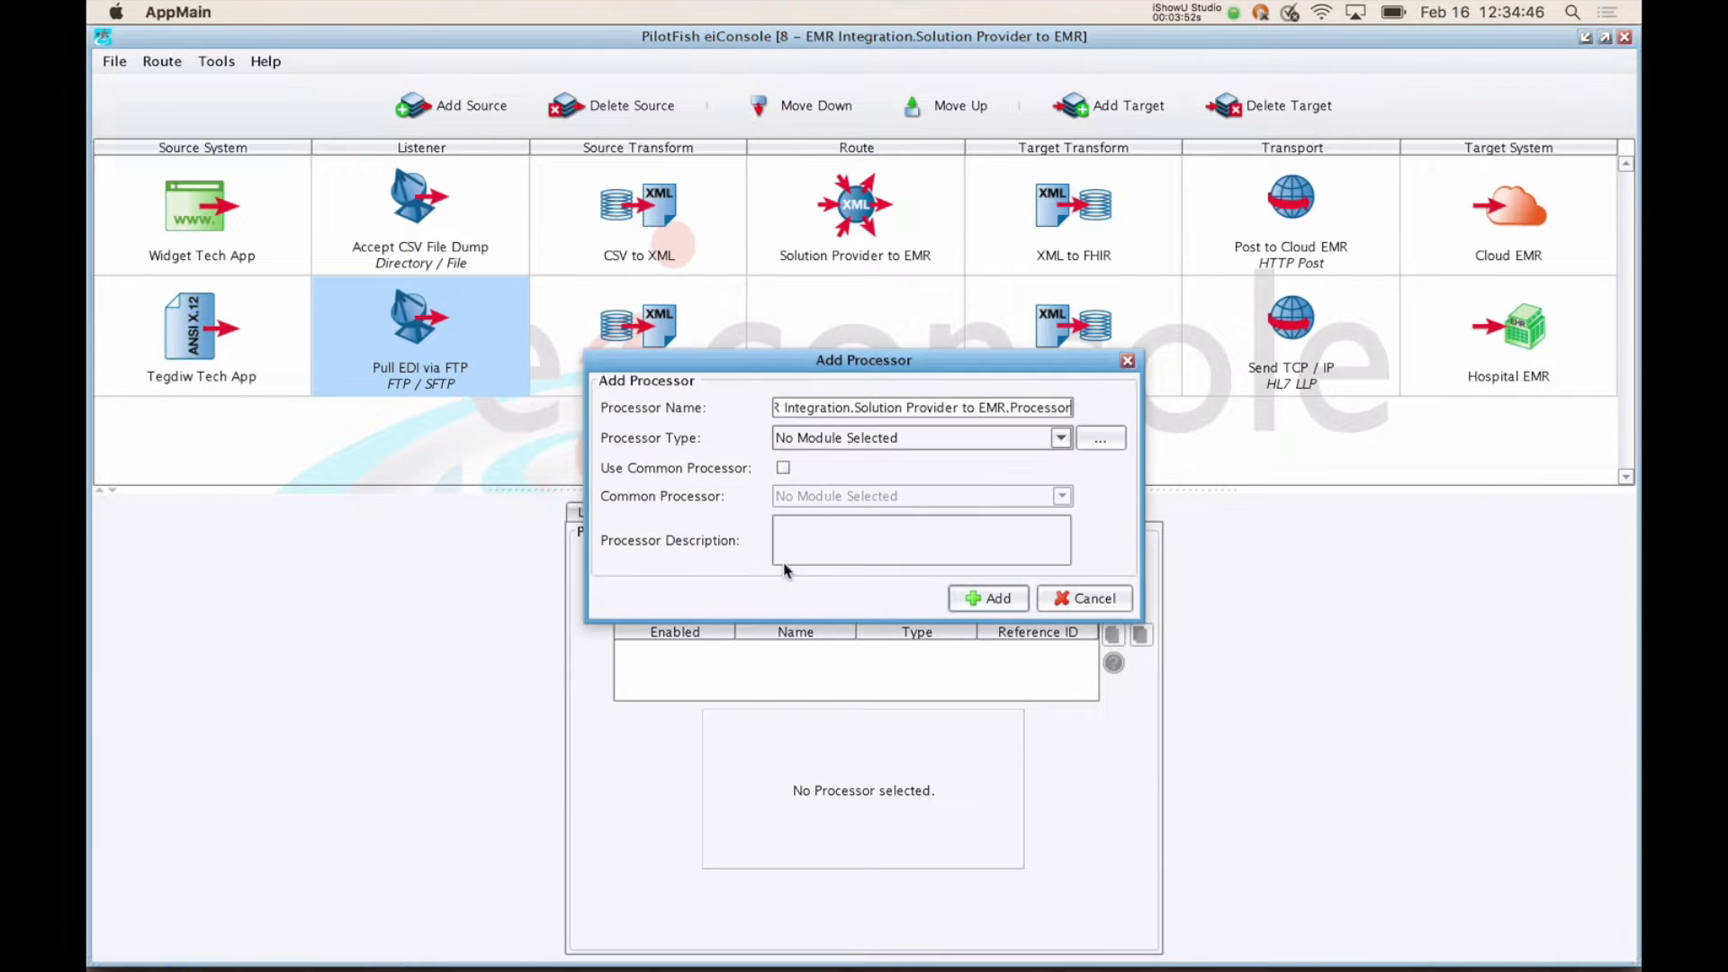
pyautogui.click(849, 445)
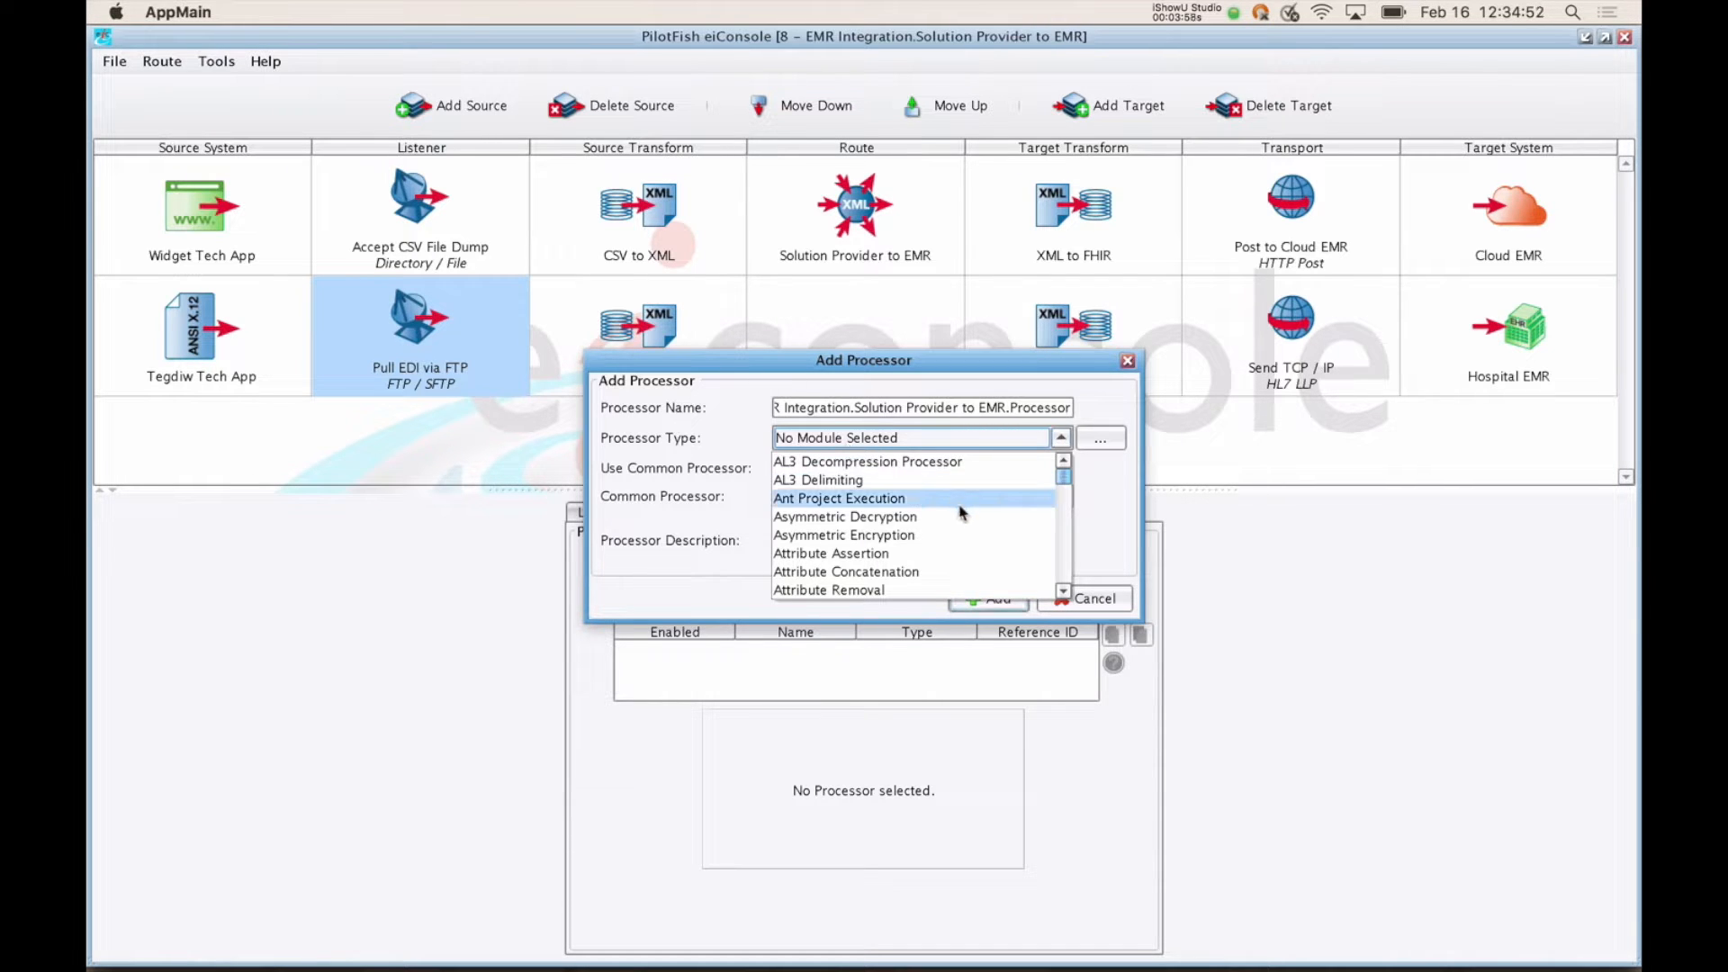
pyautogui.moveTo(1064, 476)
pyautogui.mouseDown()
pyautogui.moveTo(1067, 522)
pyautogui.moveTo(1068, 456)
pyautogui.mouseUp()
pyautogui.click(1102, 502)
pyautogui.click(1086, 591)
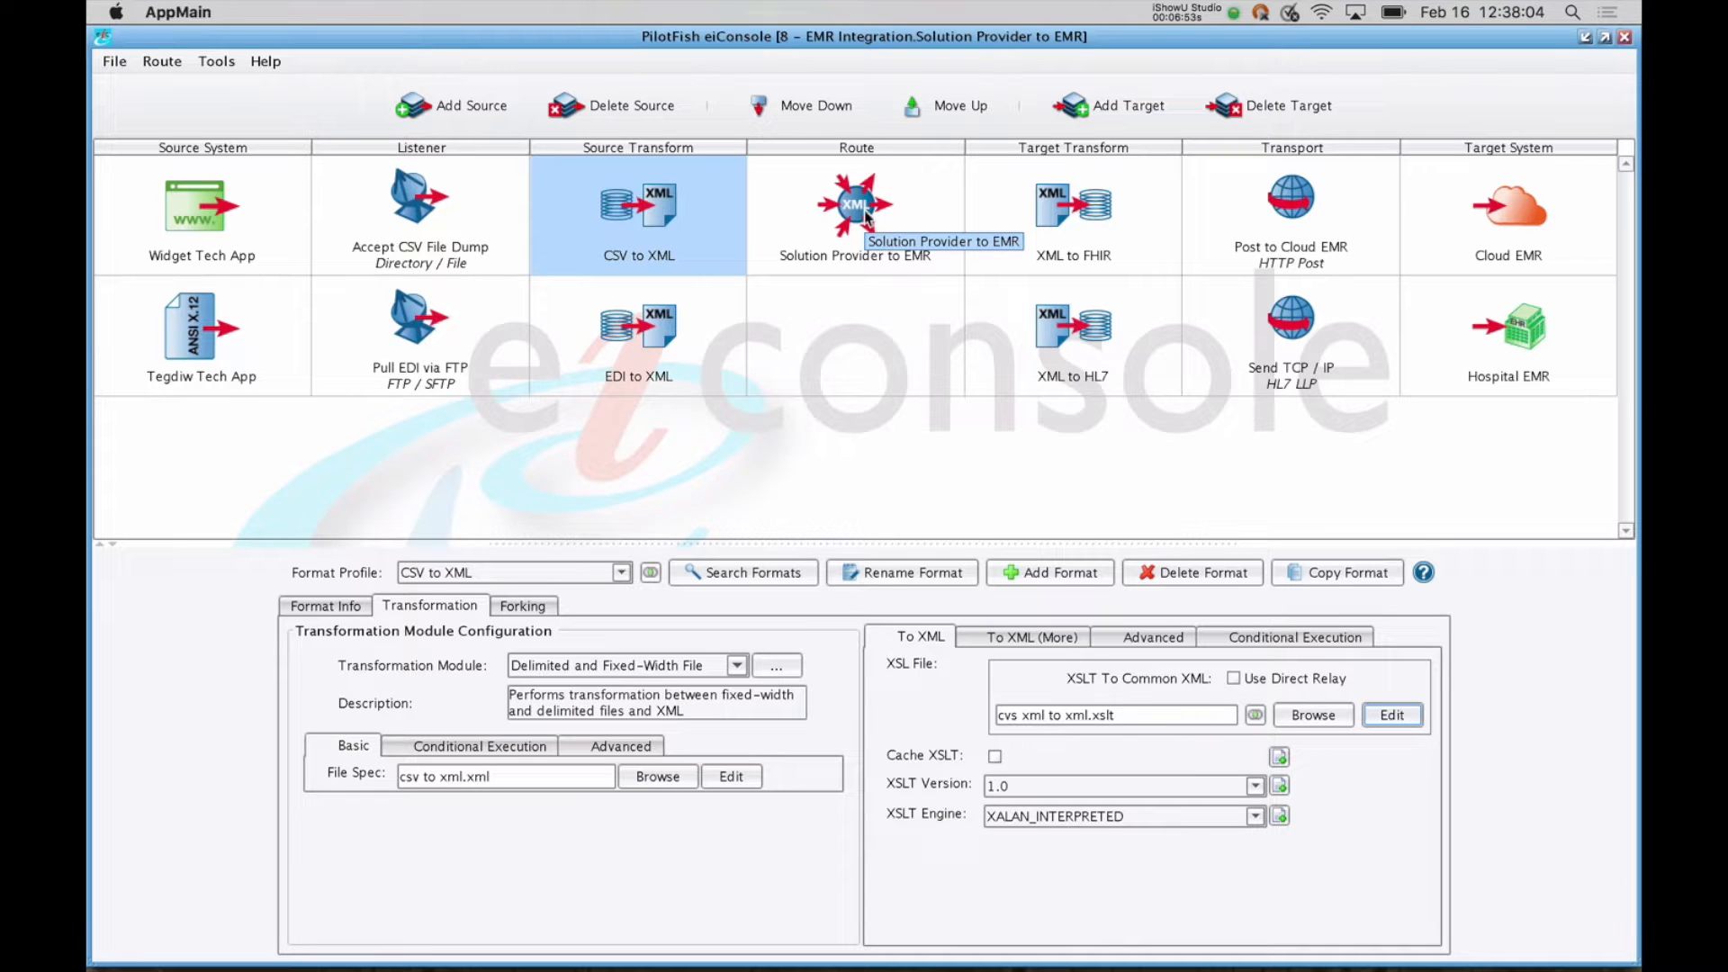
# Step: Examine the CSV to XML source transform's available transformation modules and its XSLT file setting
pyautogui.click(692, 675)
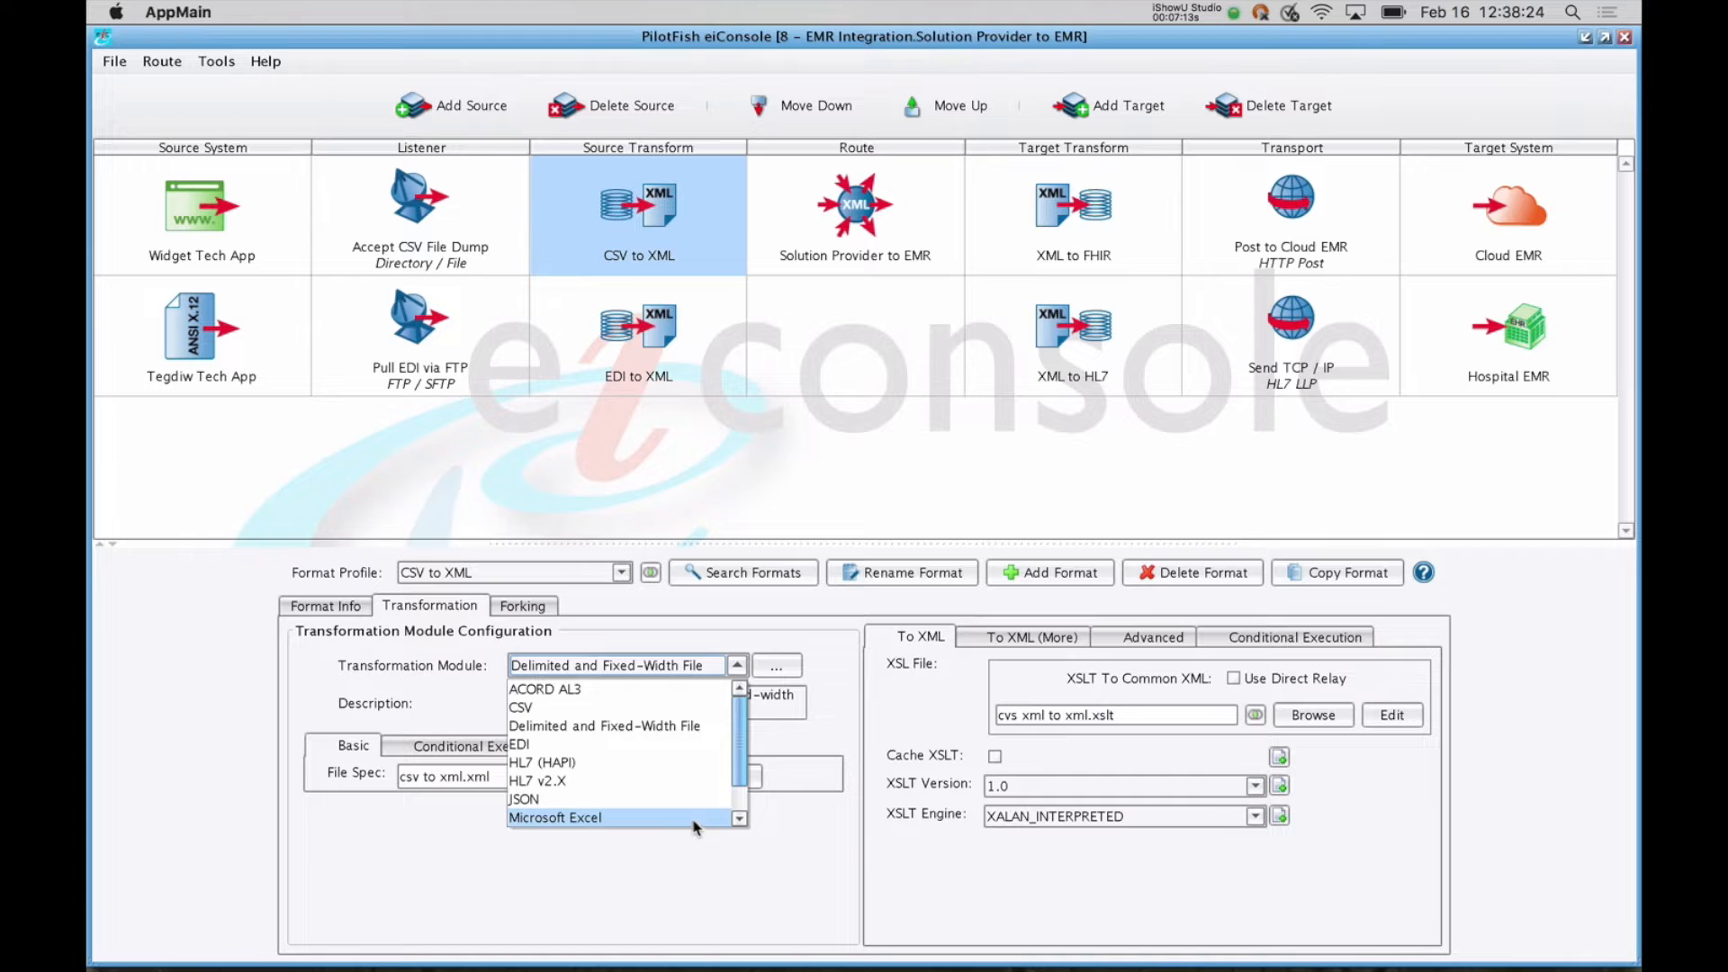
pyautogui.scroll(-1, 702, 823)
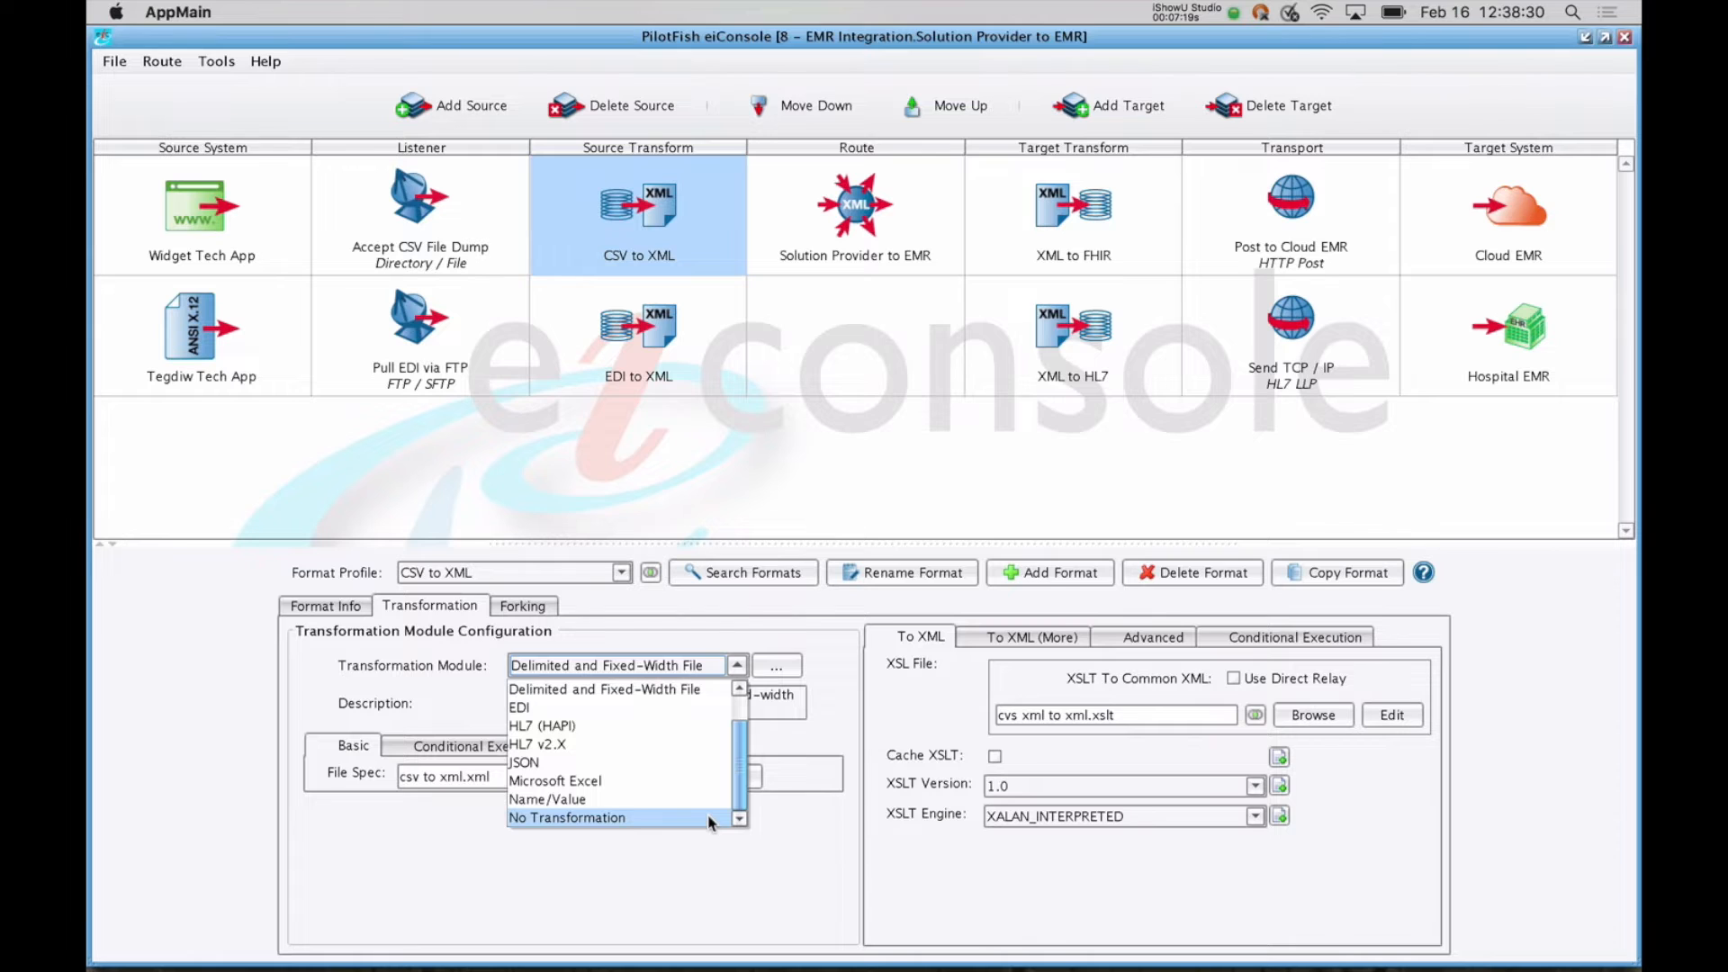
pyautogui.click(848, 708)
pyautogui.moveTo(1168, 713); pyautogui.dragTo(871, 709)
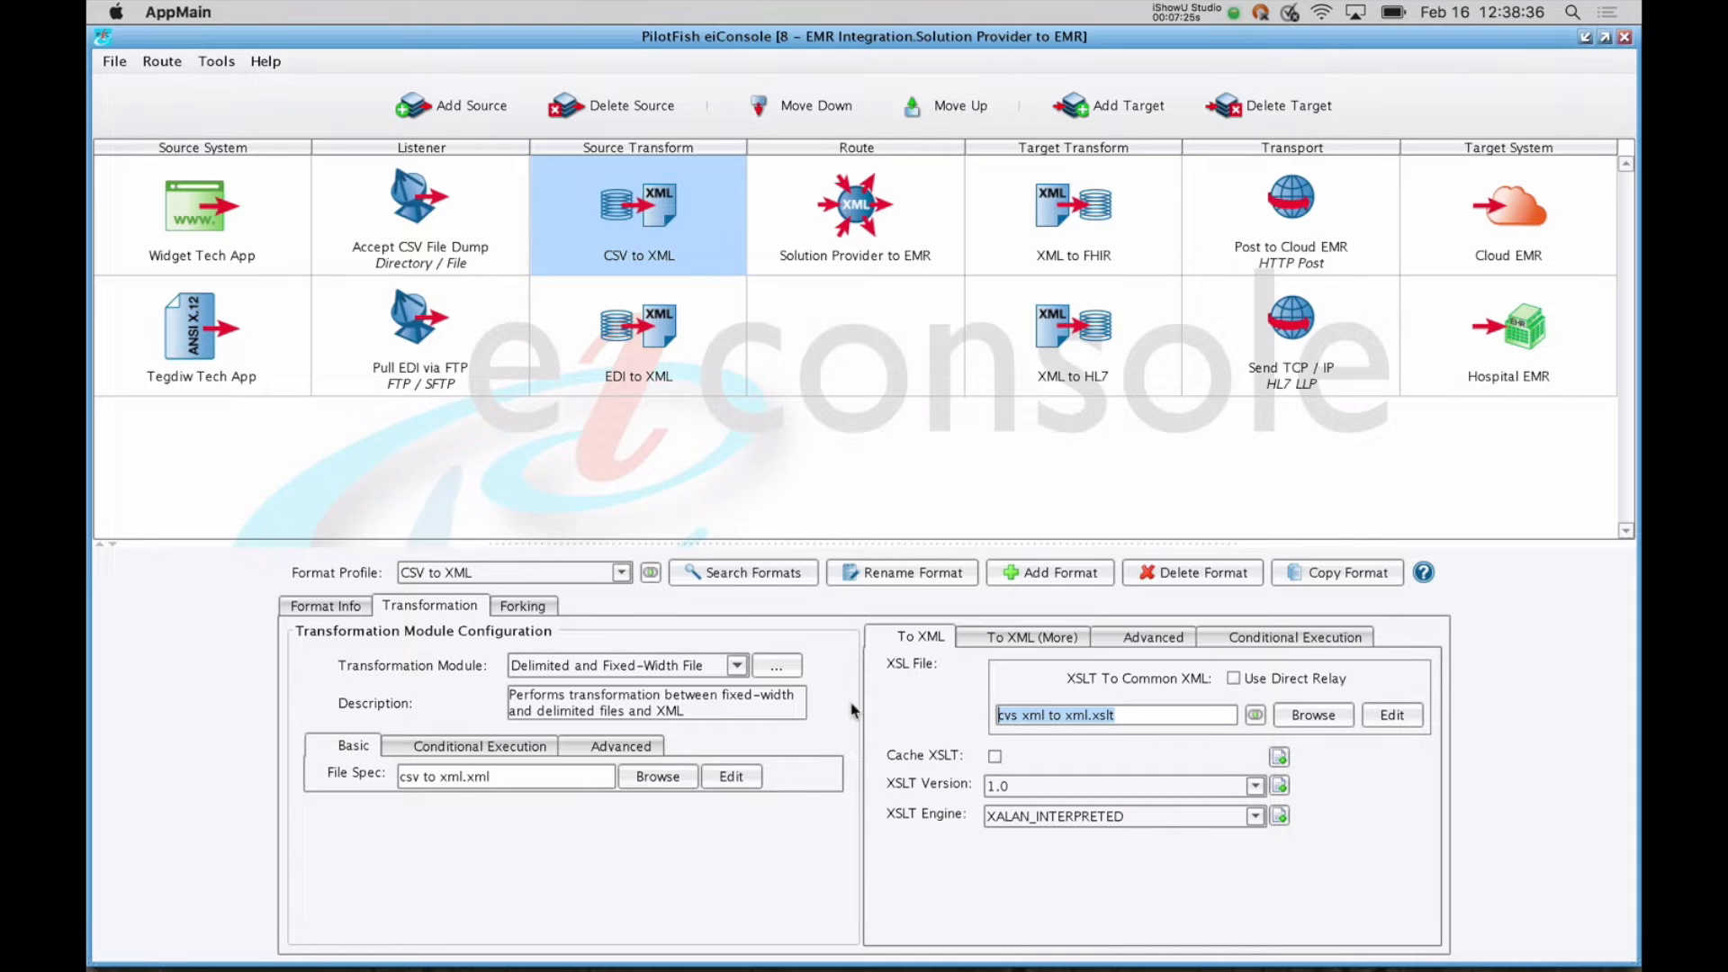
pyautogui.click(1152, 720)
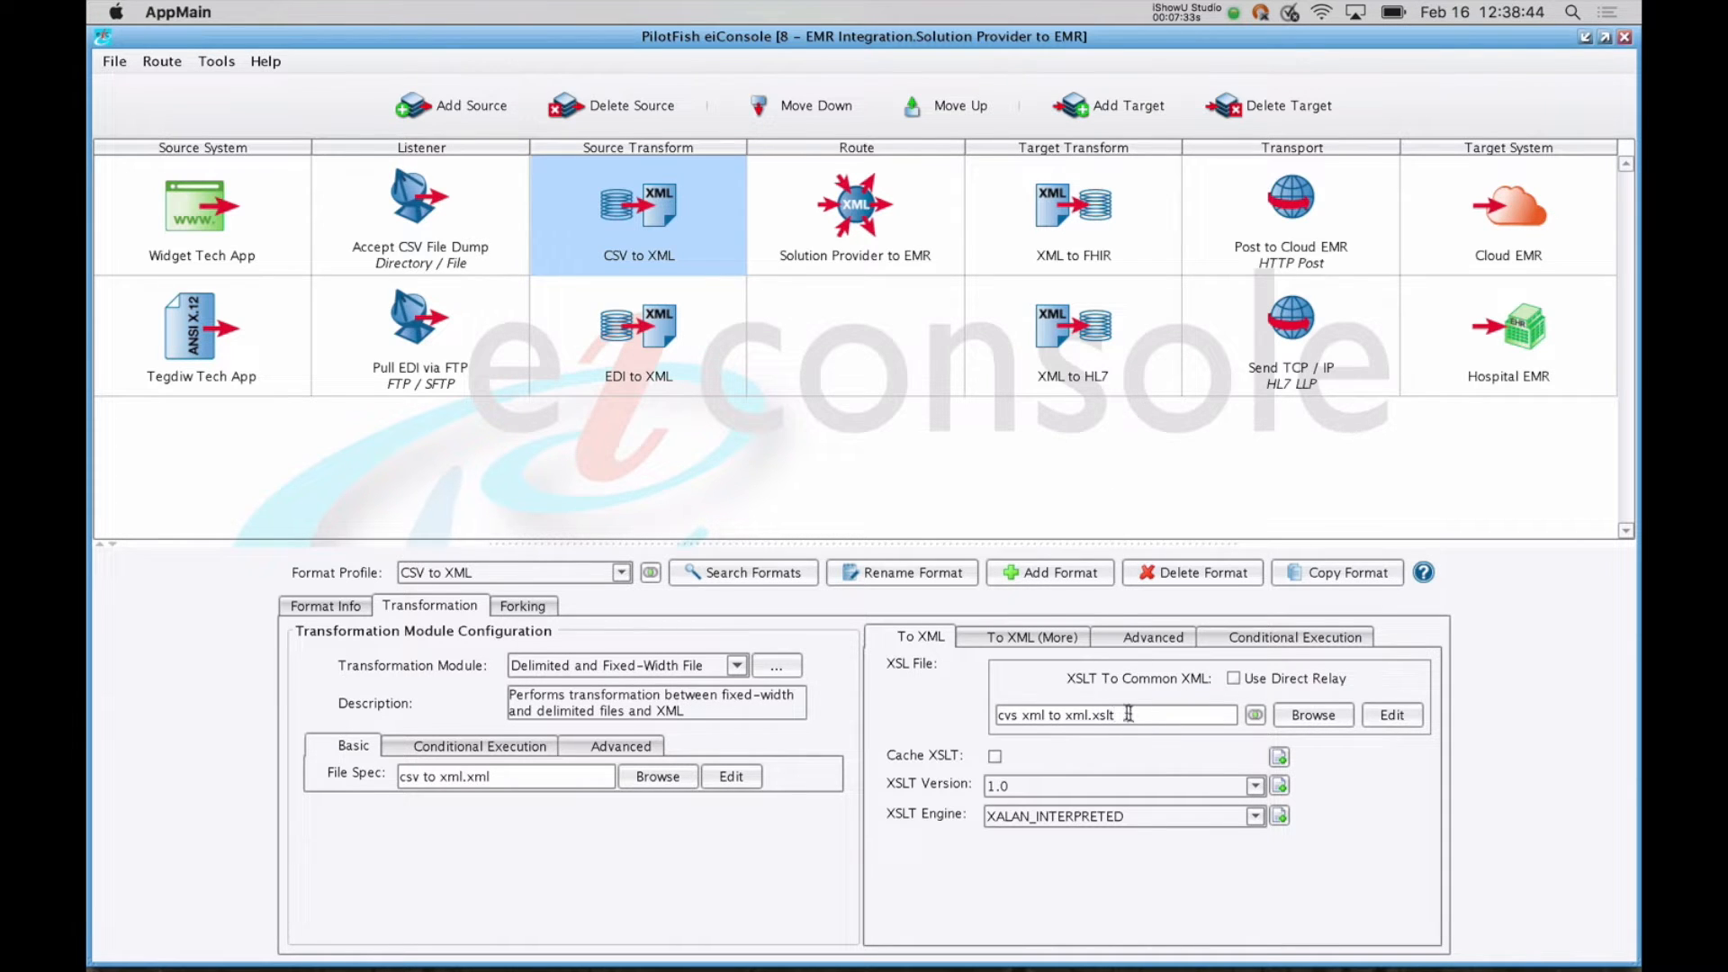
# Step: View the Solution Provider to EMR route's routing rules and the routing modules available
pyautogui.click(878, 207)
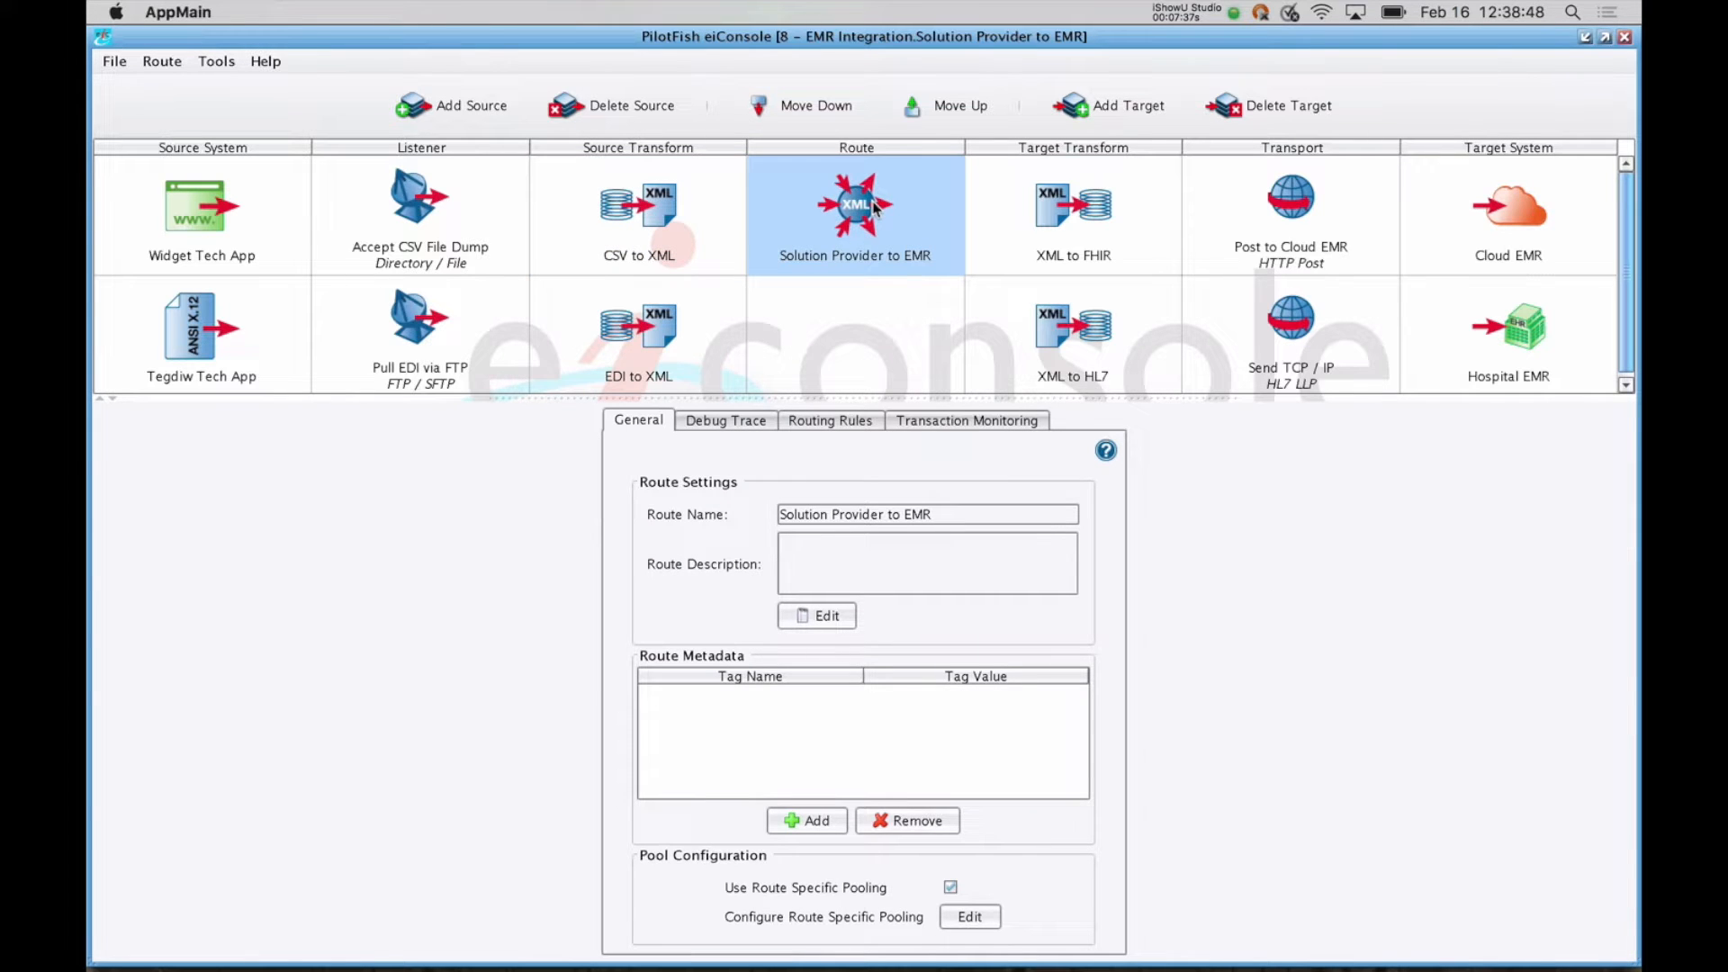
pyautogui.click(830, 423)
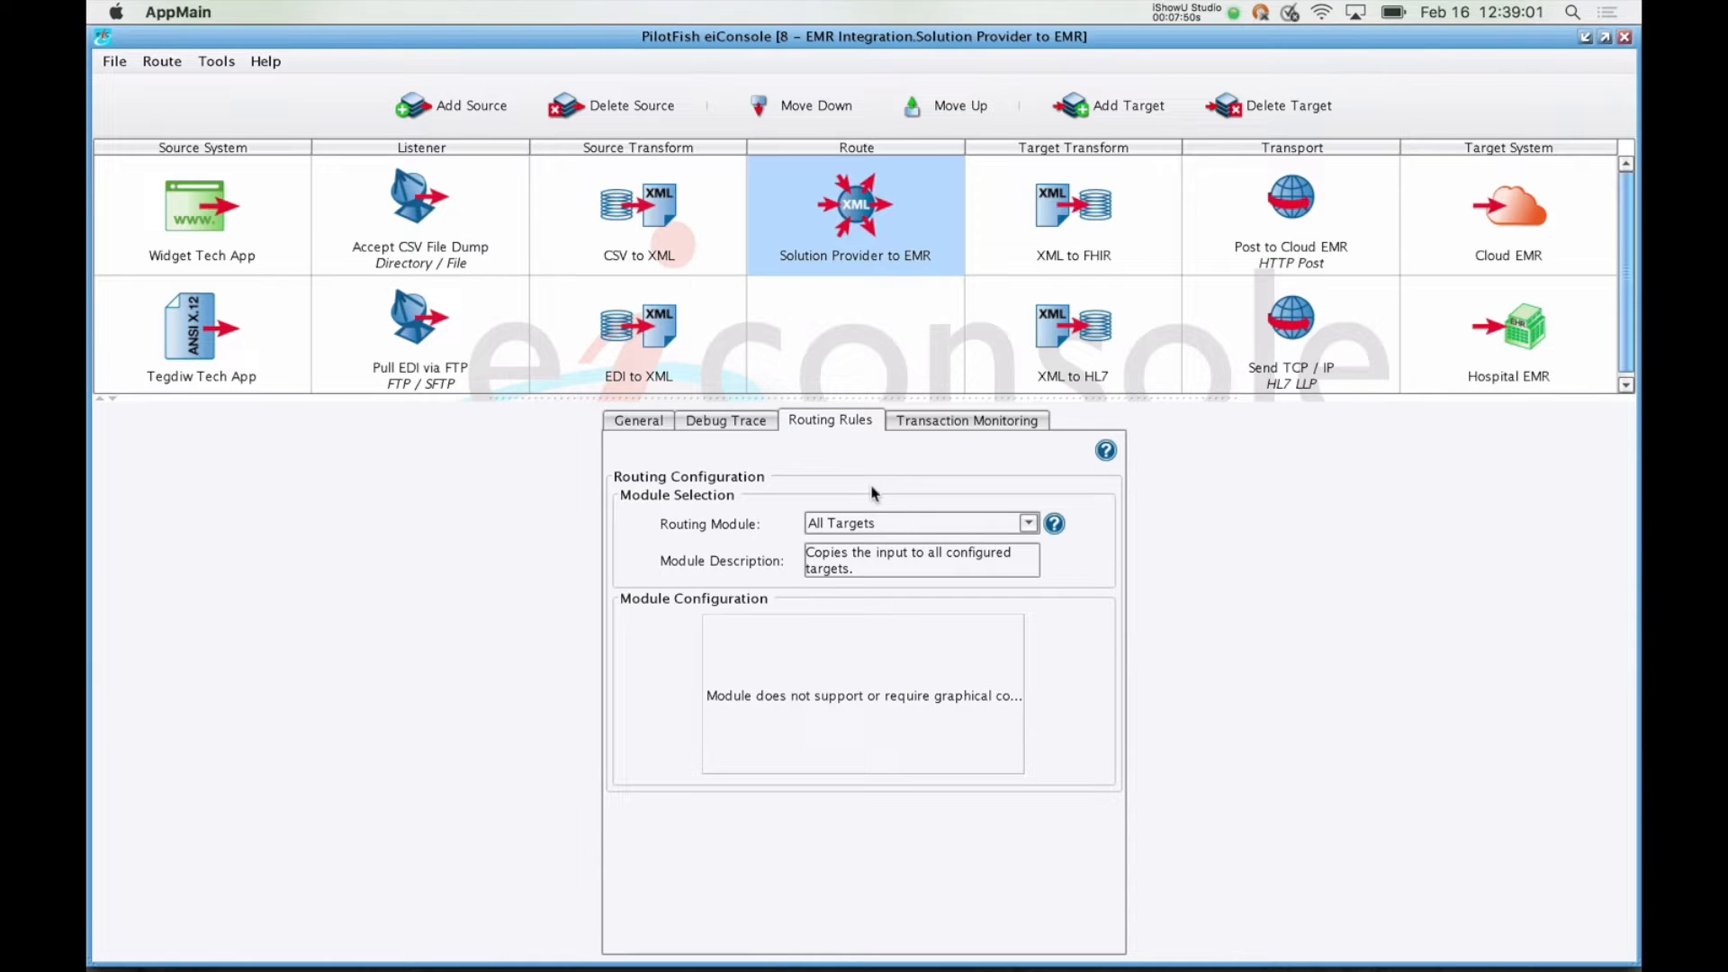
pyautogui.click(872, 524)
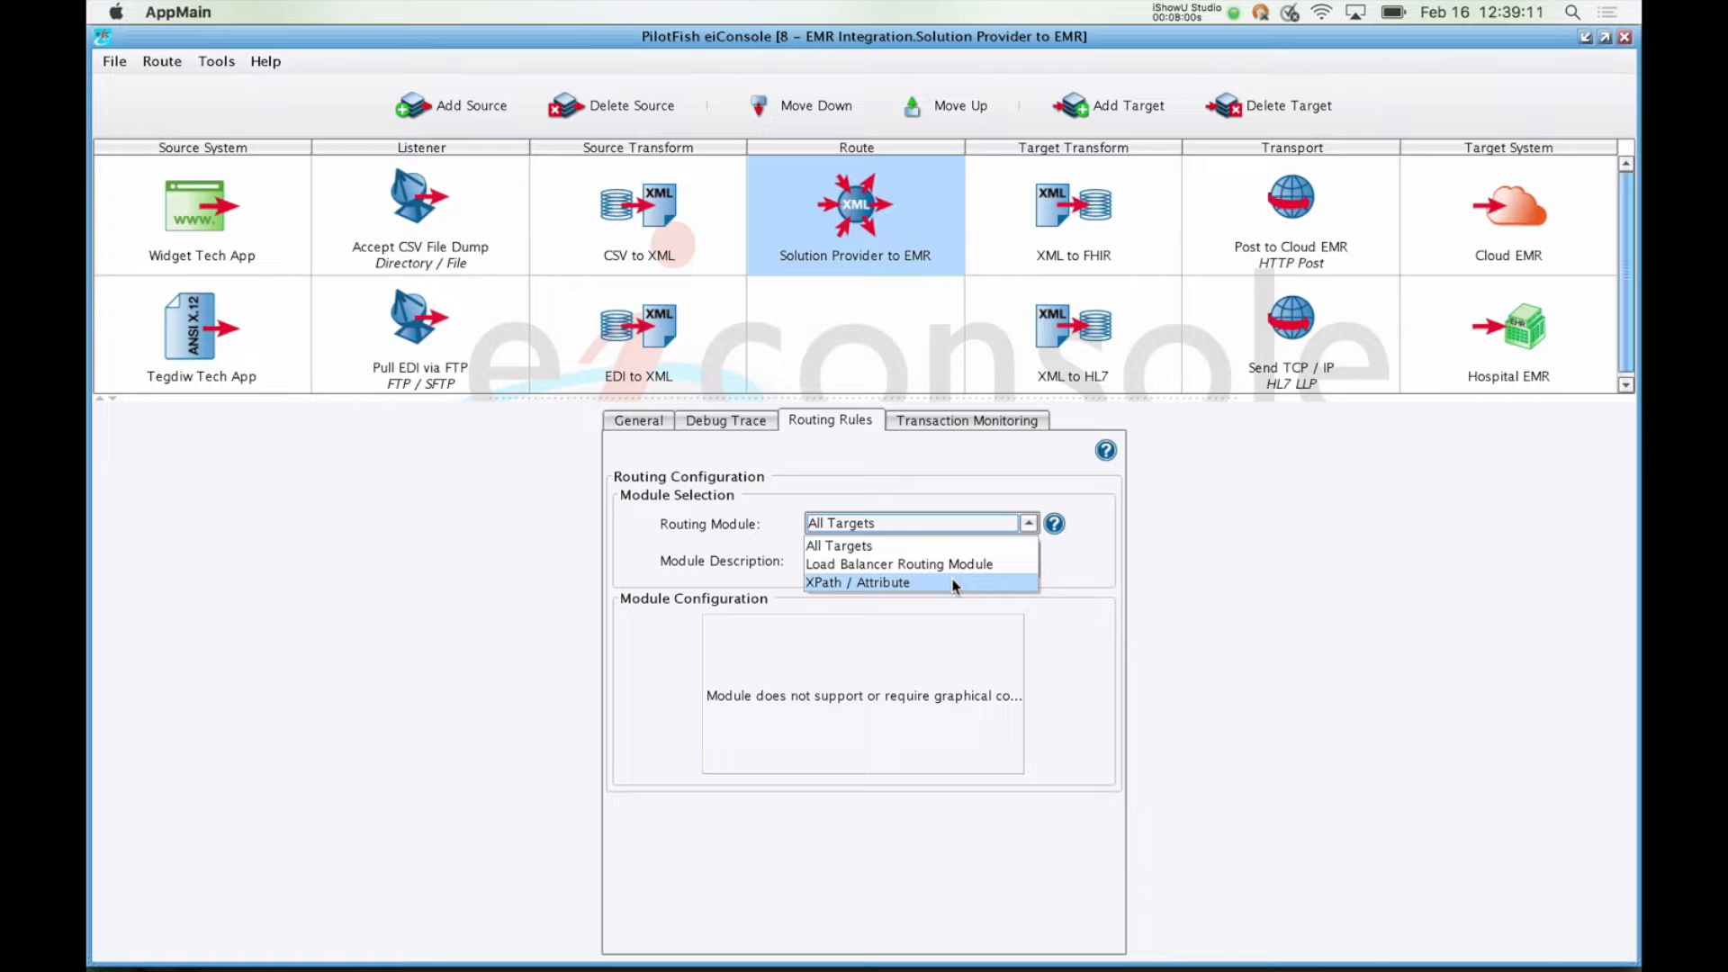
pyautogui.click(932, 520)
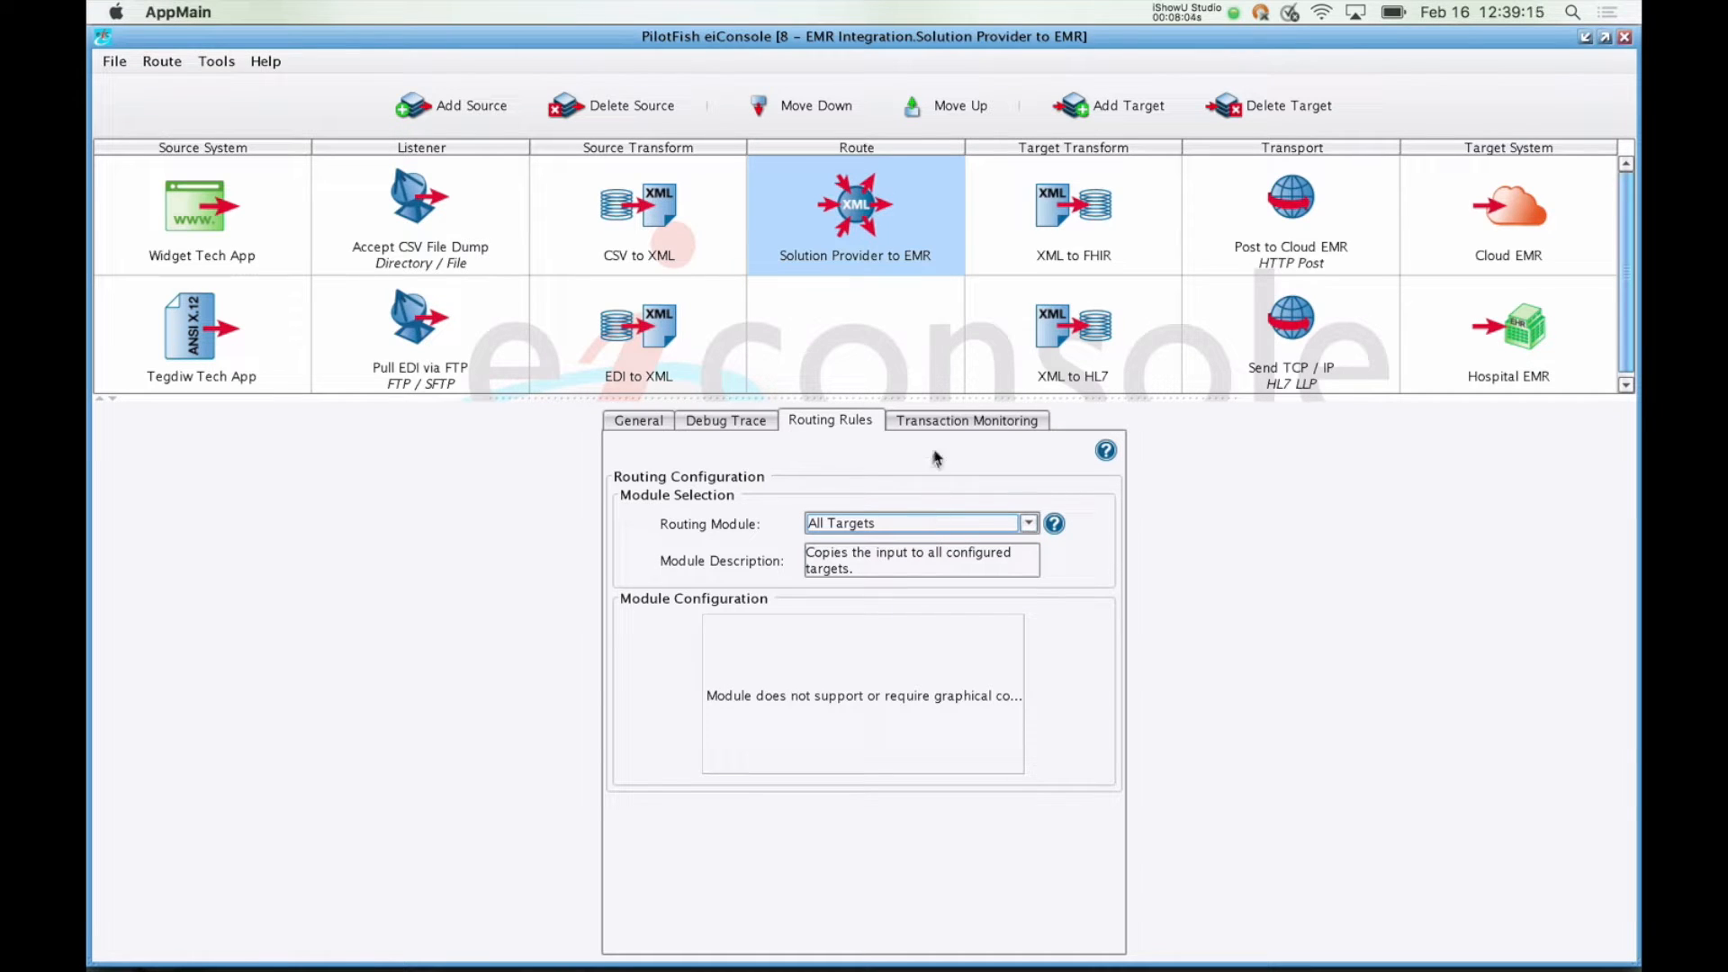
# Step: Check the transaction monitor types available for the Solution Provider to EMR route without adding a monitor
pyautogui.click(941, 423)
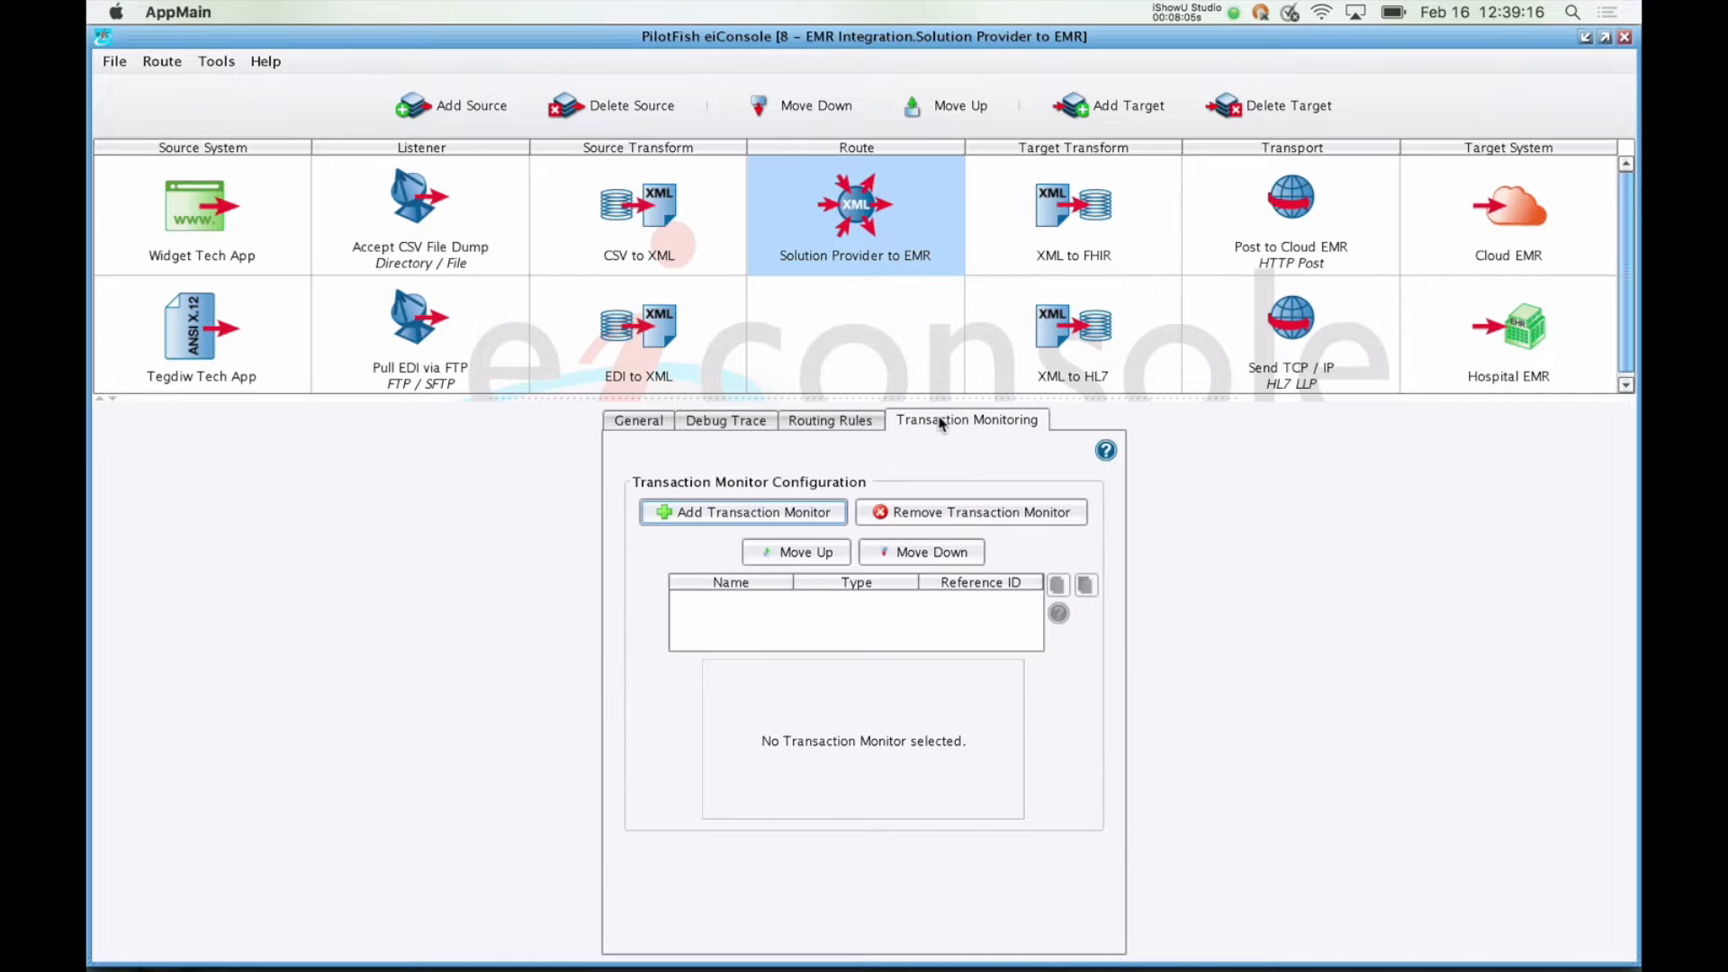
pyautogui.click(790, 512)
pyautogui.click(869, 439)
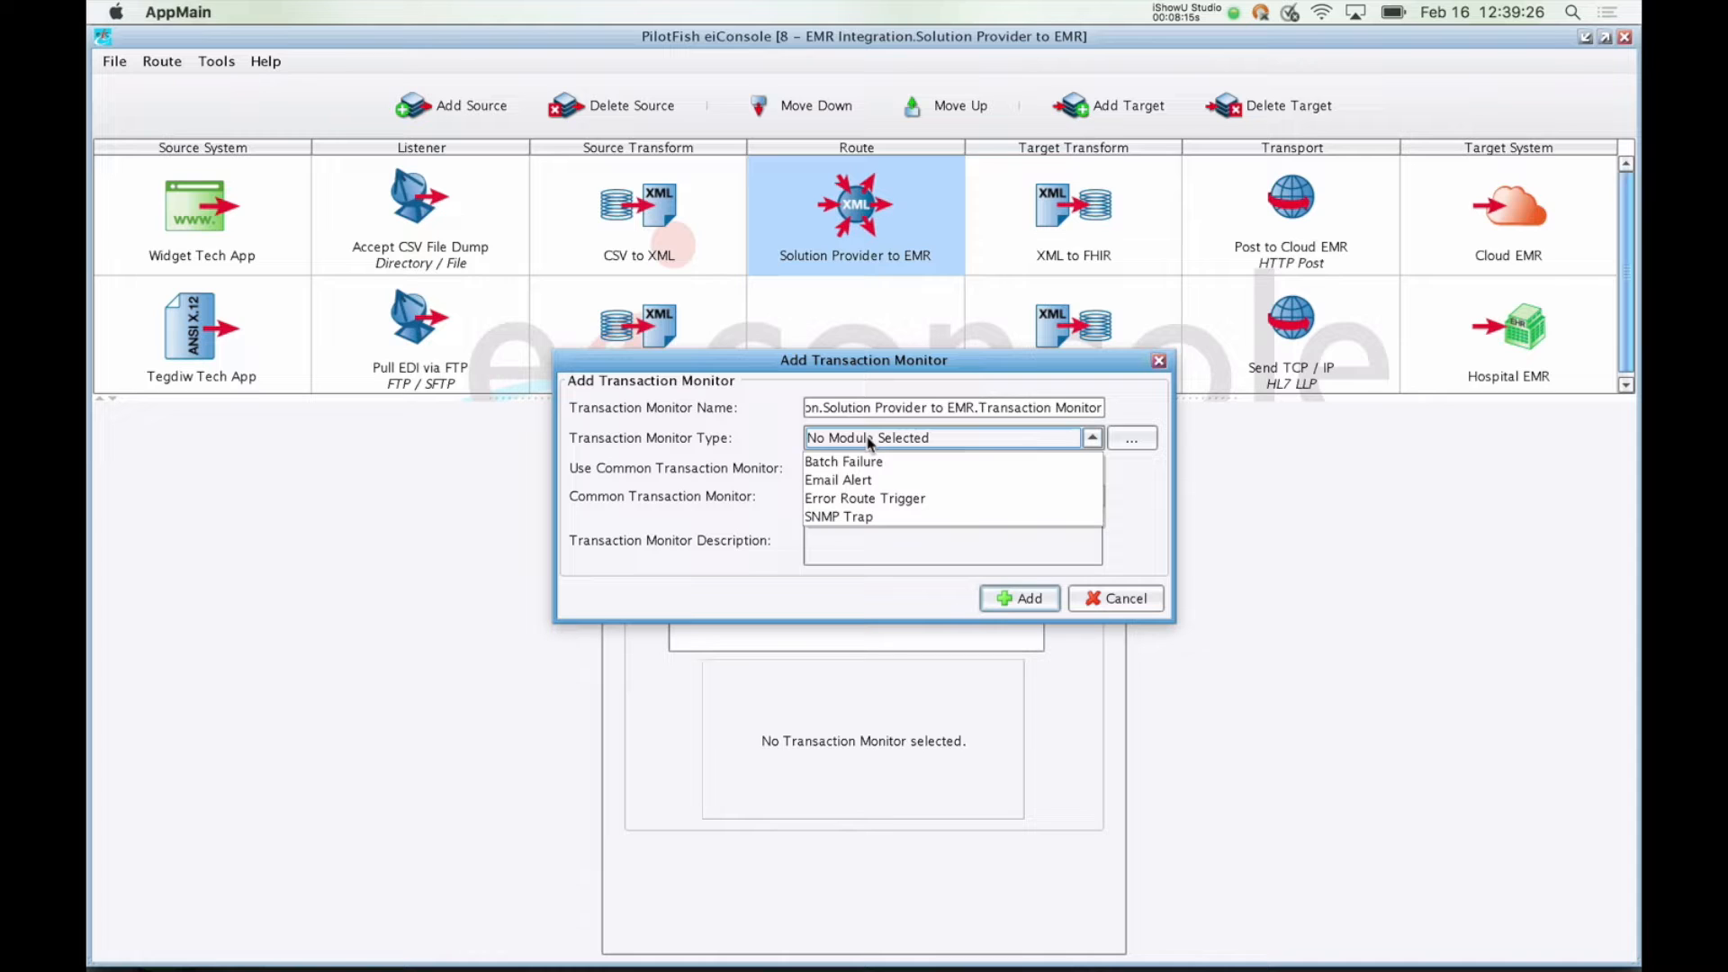
pyautogui.click(870, 441)
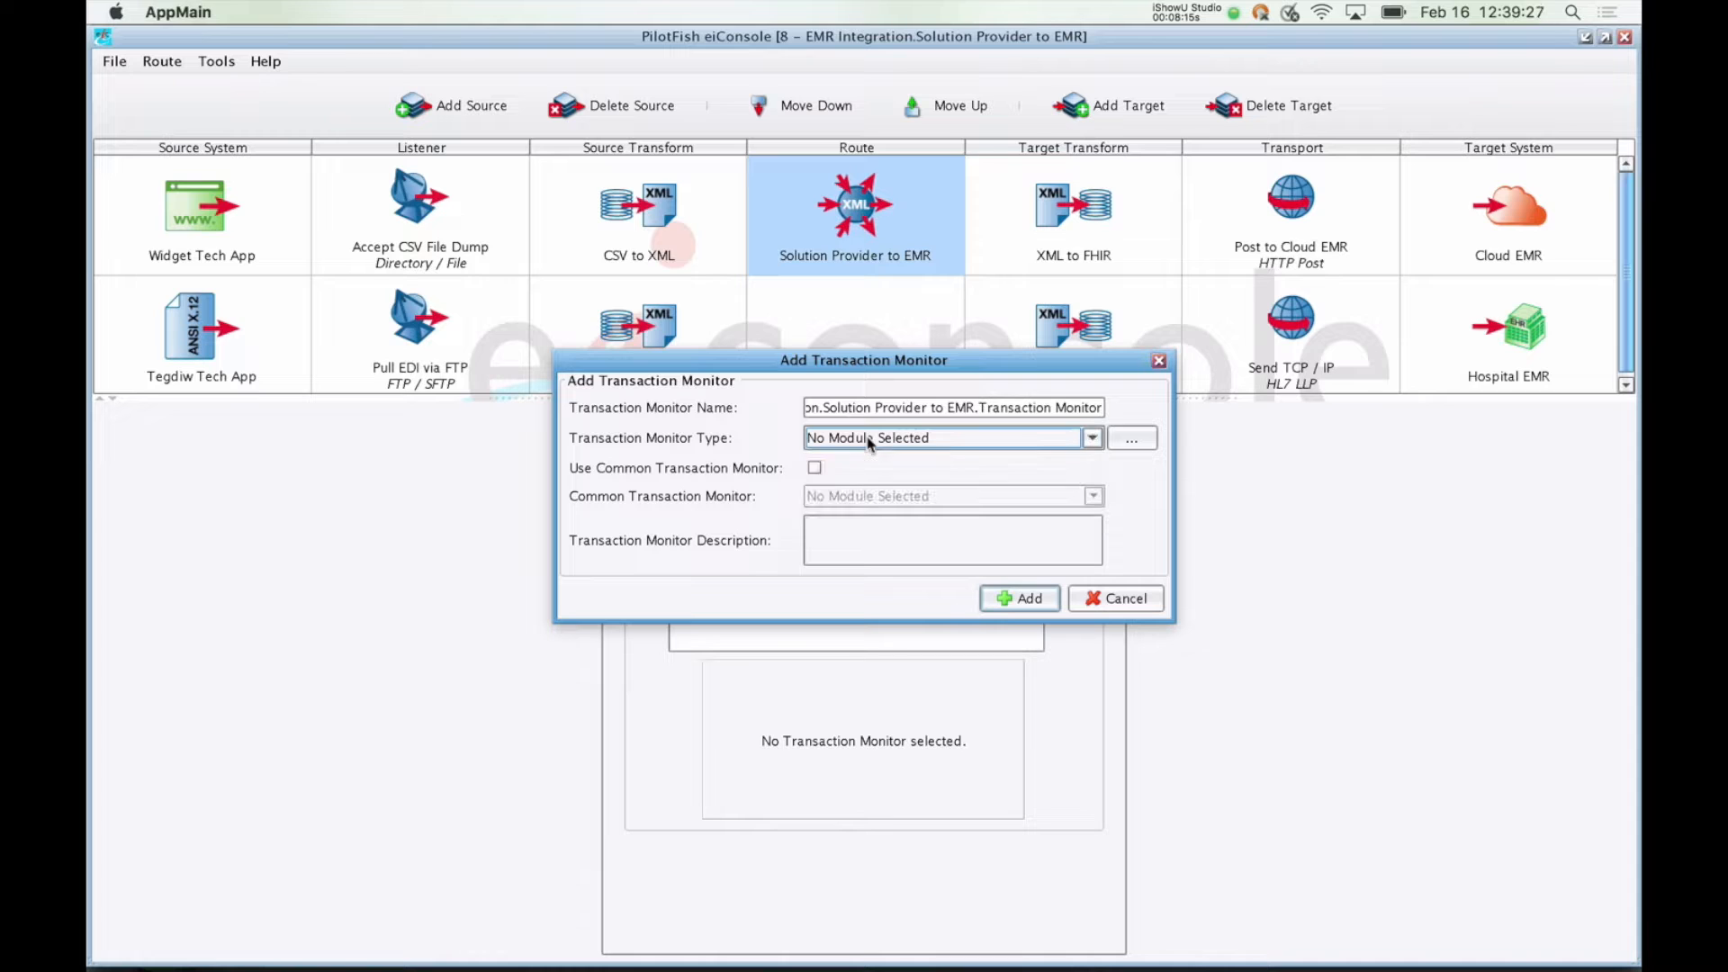
pyautogui.click(937, 447)
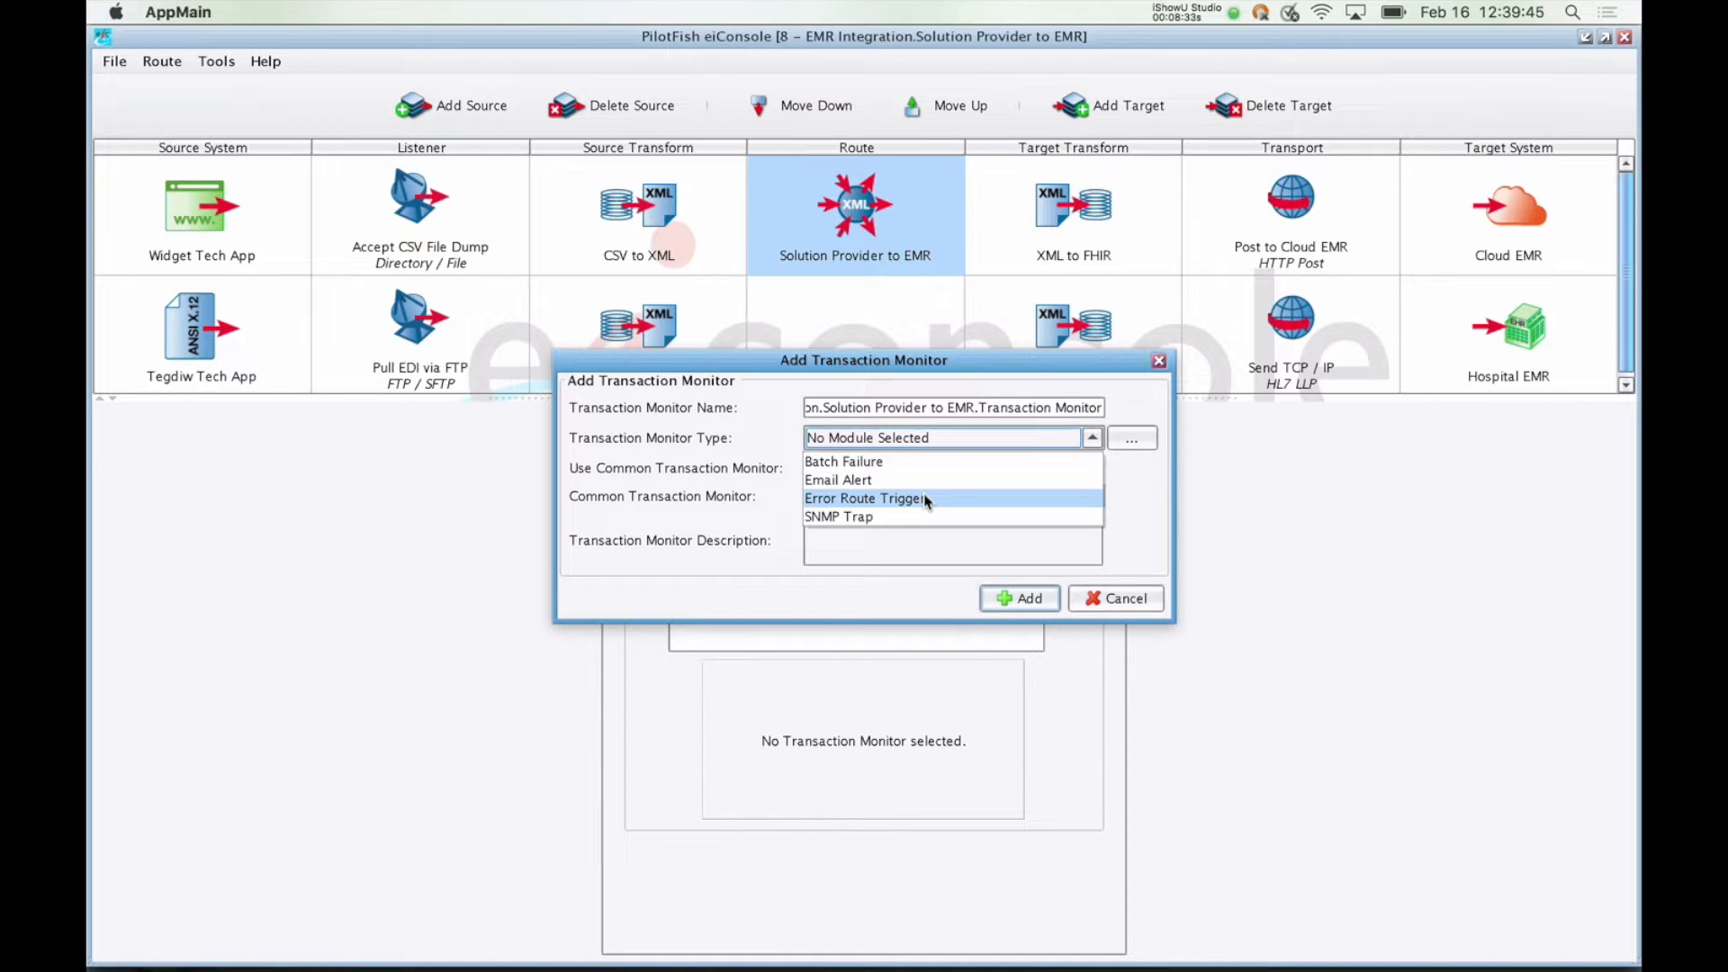
pyautogui.click(910, 447)
pyautogui.click(1109, 600)
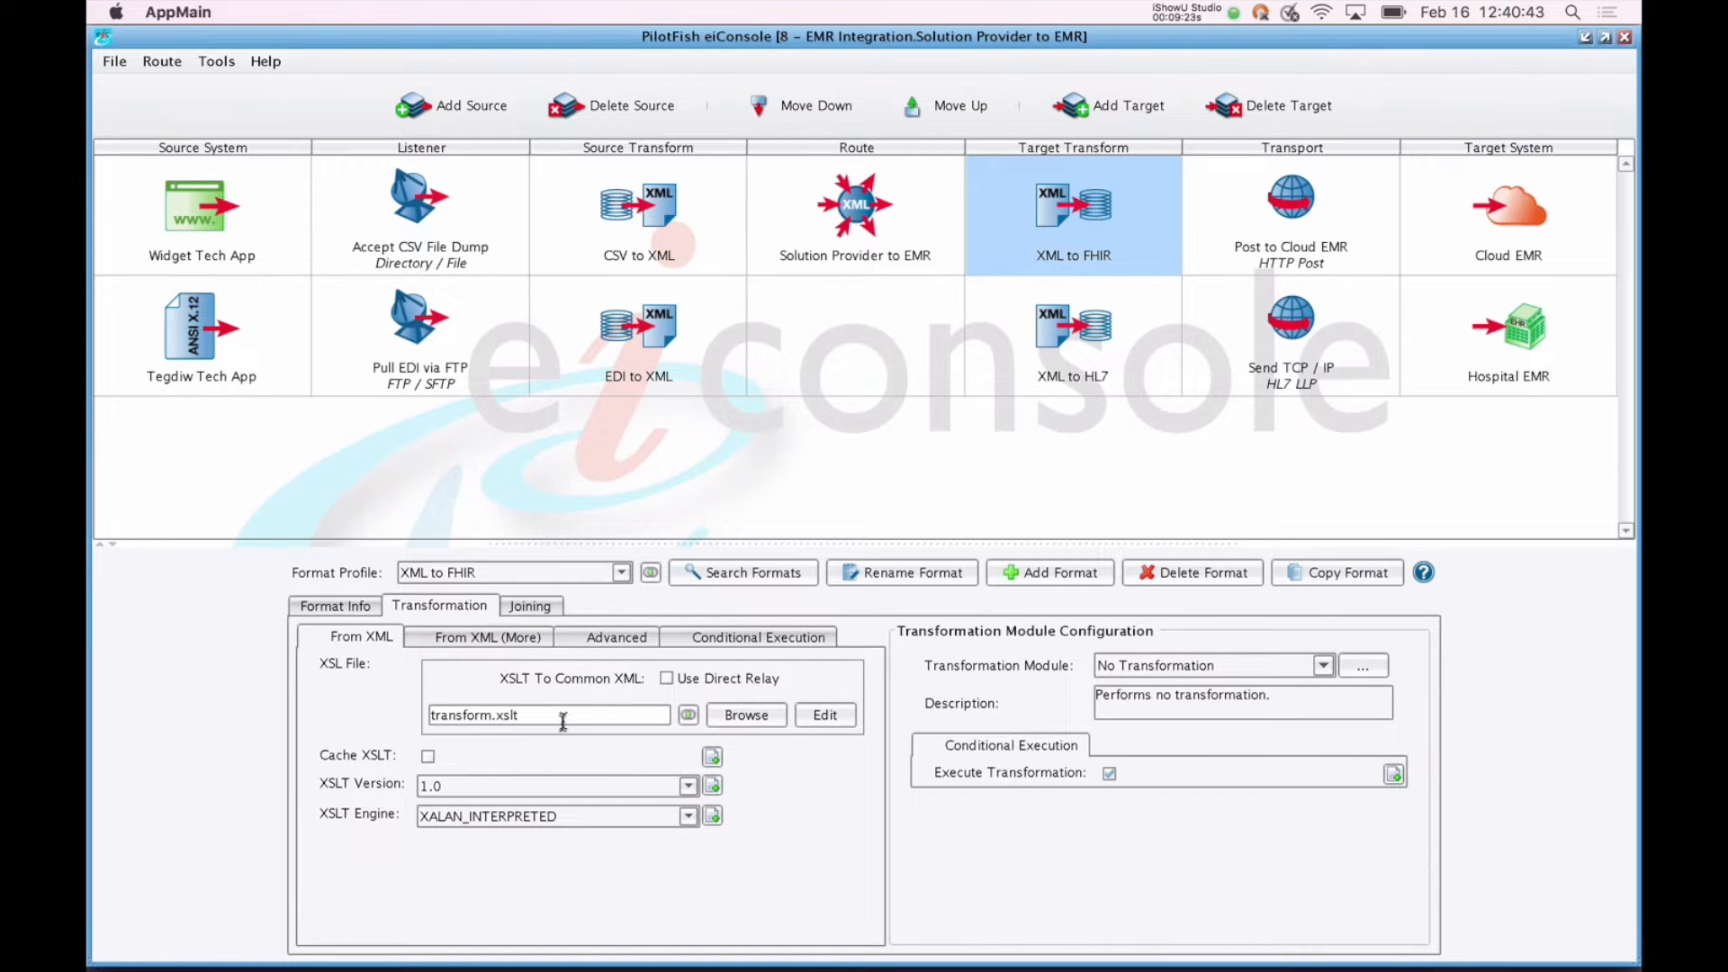
# Step: Examine the XML to FHIR target transform's XSLT file setting and its available transformation modules
pyautogui.click(562, 717)
pyautogui.click(1145, 671)
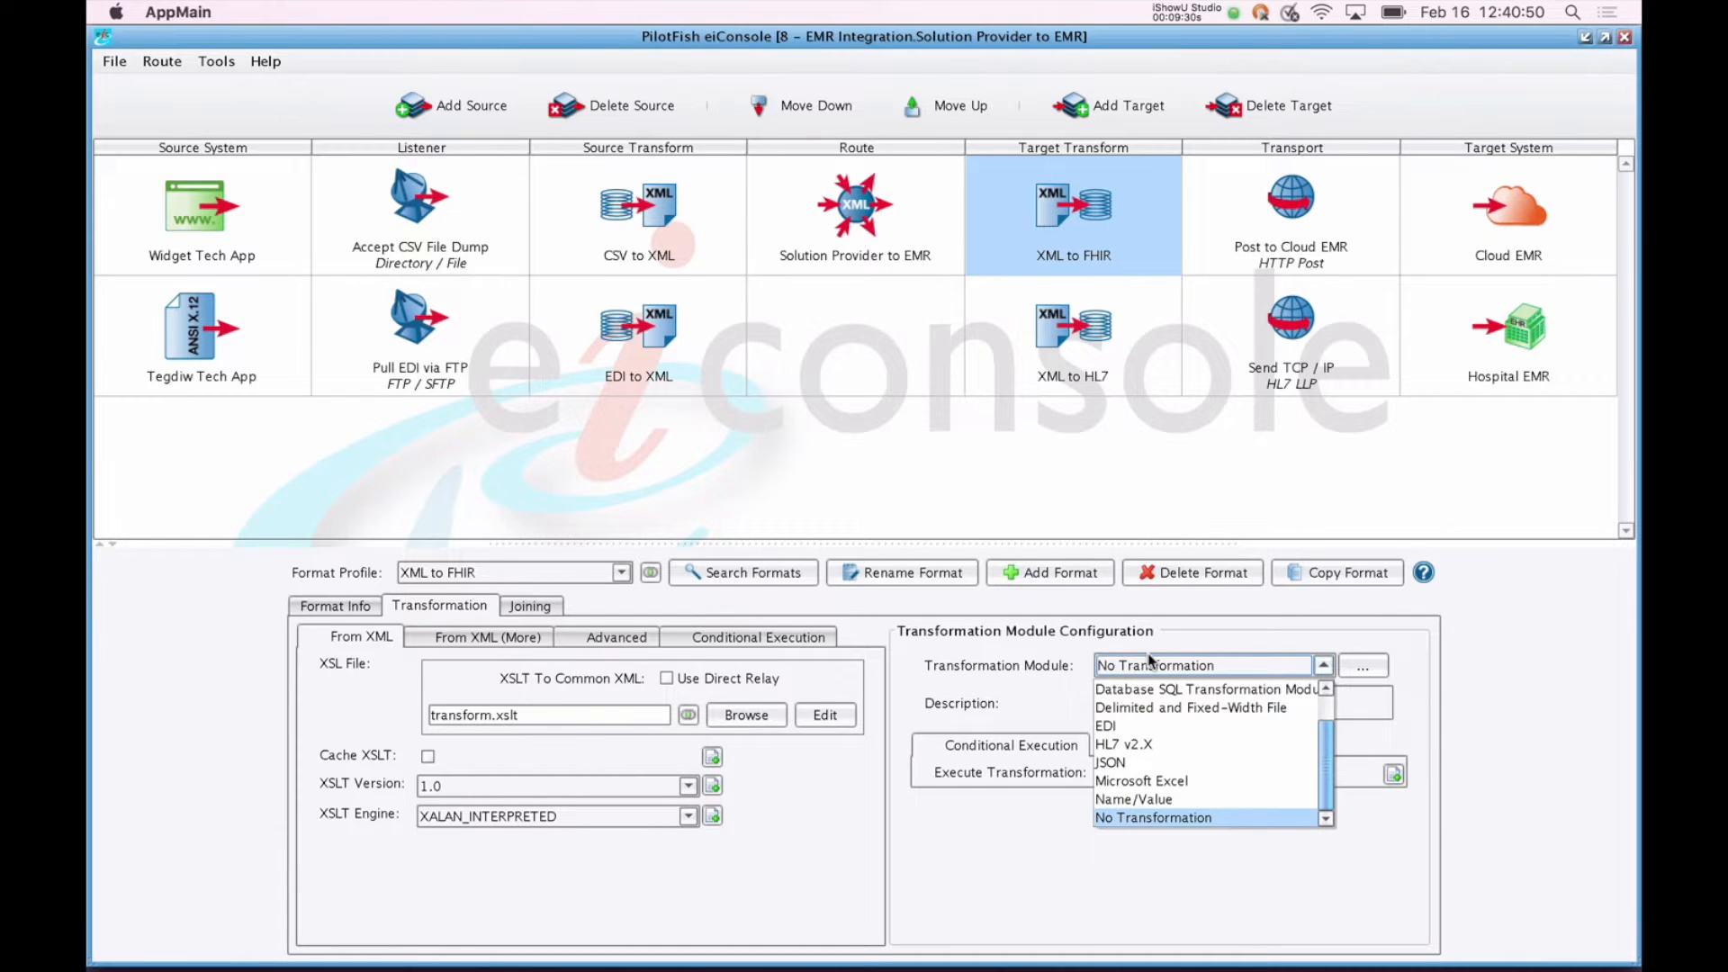
pyautogui.click(1150, 665)
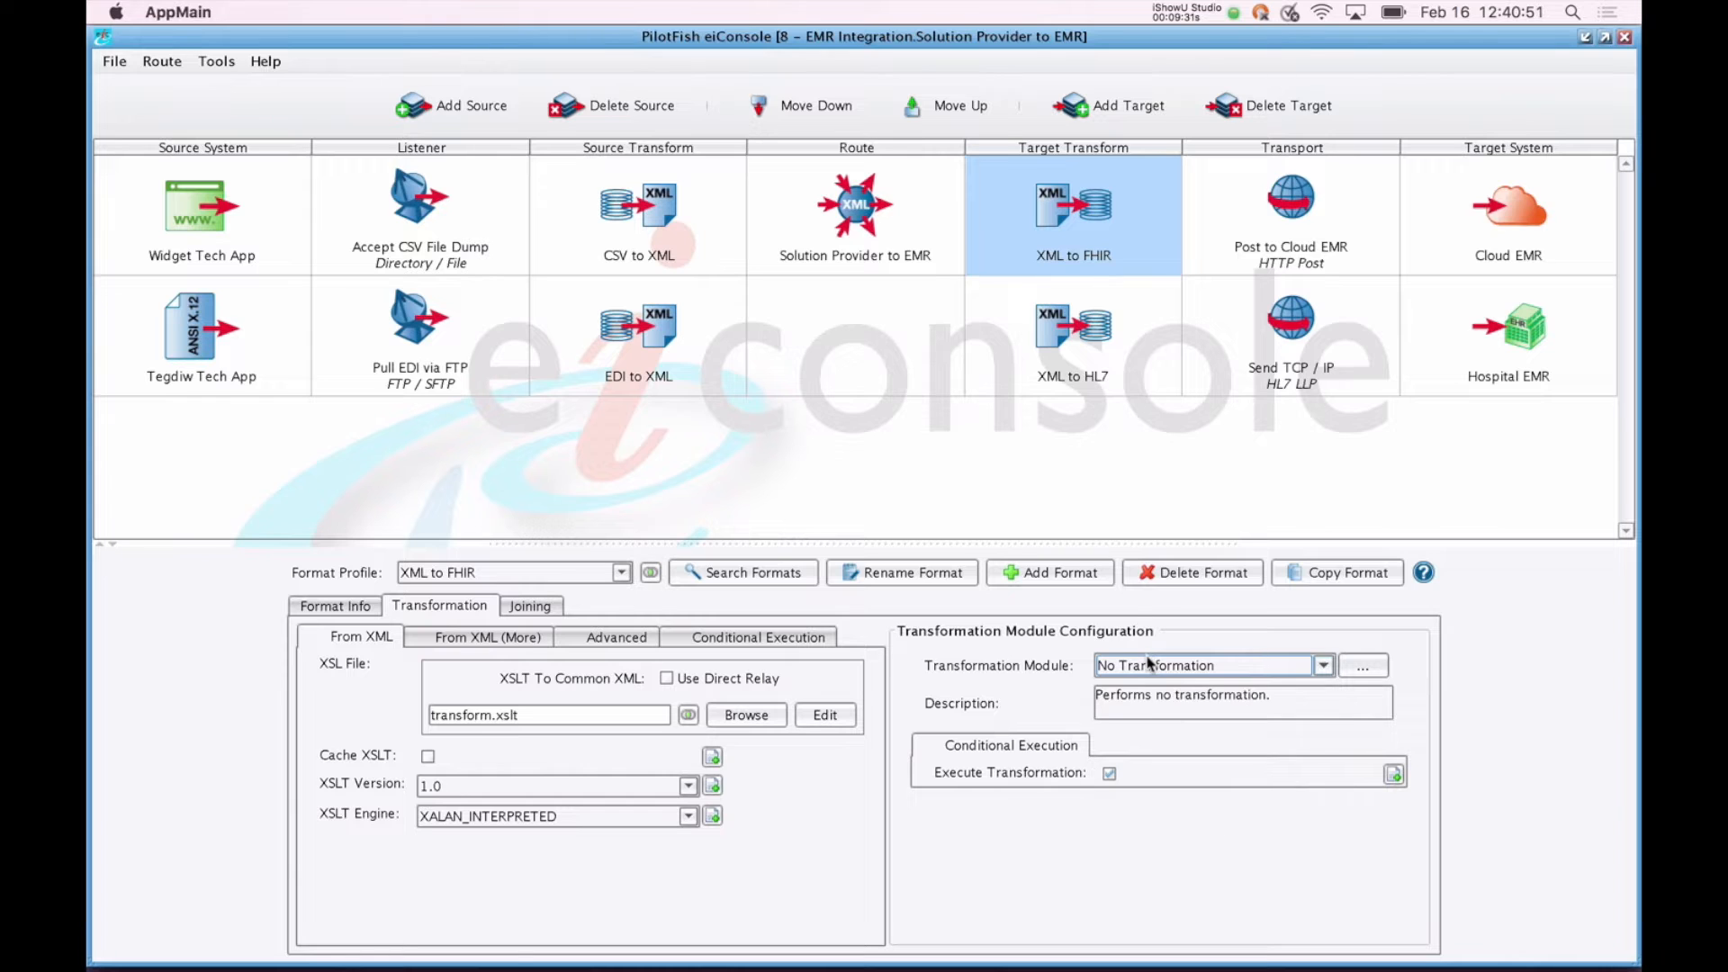
# Step: Open the XML to HL7 target transform's transform.xslt for editing in the Data Mapper
pyautogui.click(1084, 371)
pyautogui.moveTo(504, 658); pyautogui.dragTo(375, 666)
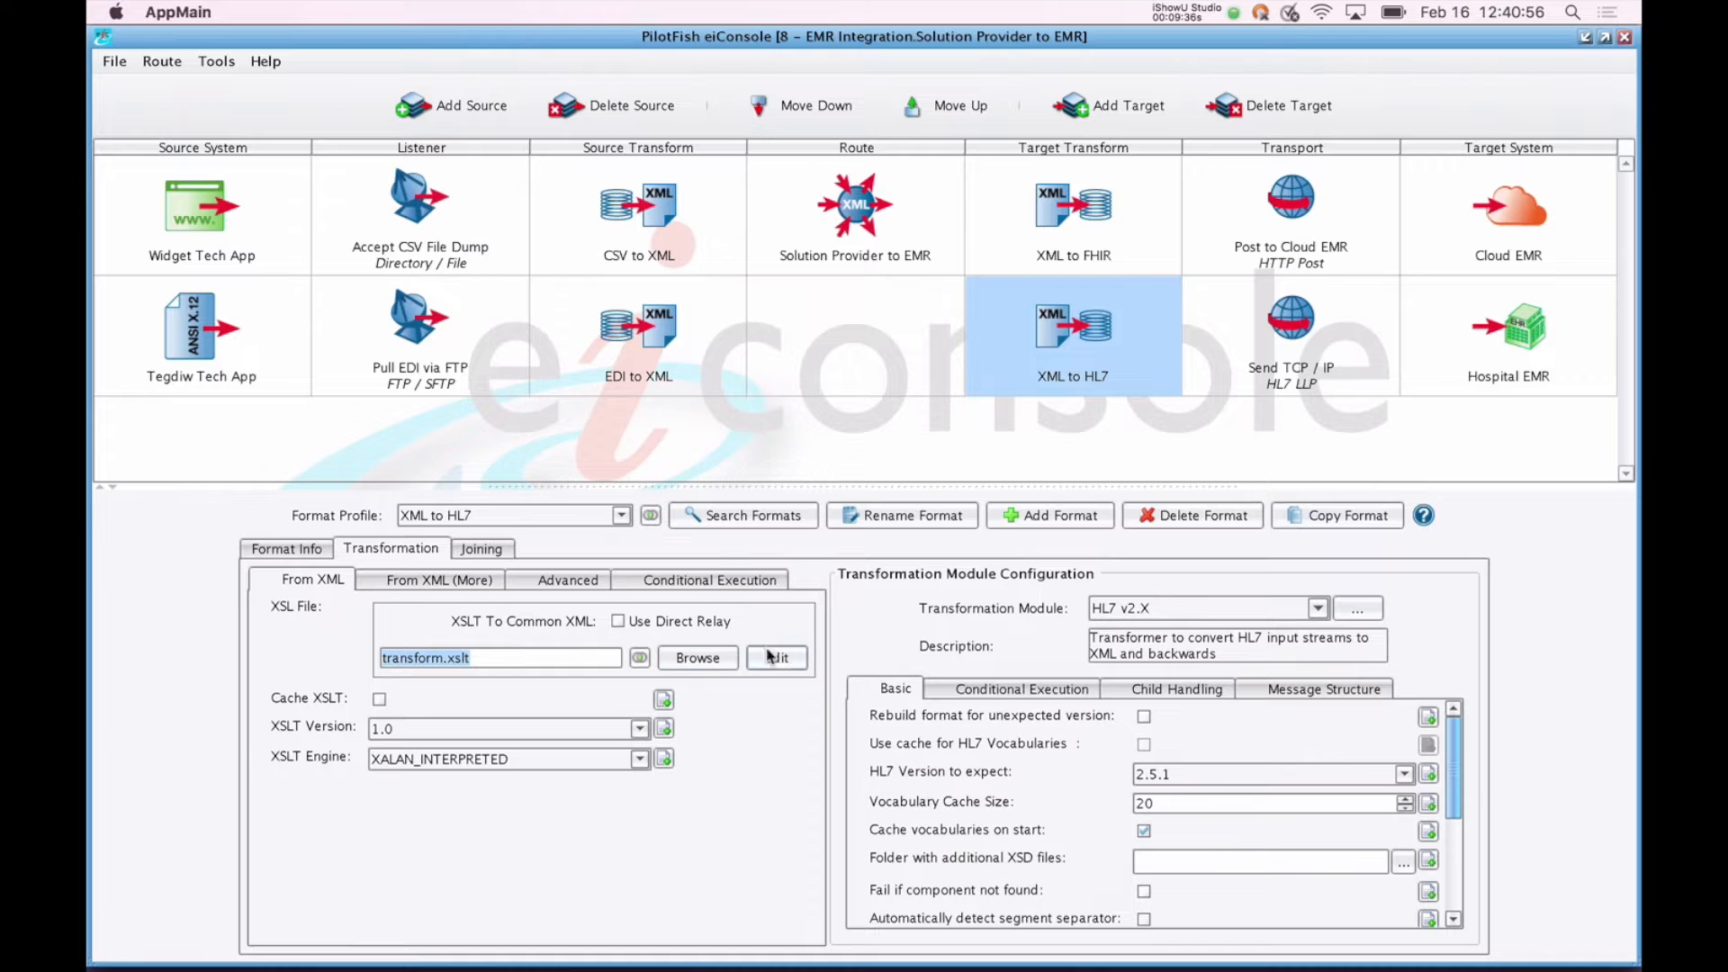
pyautogui.click(776, 658)
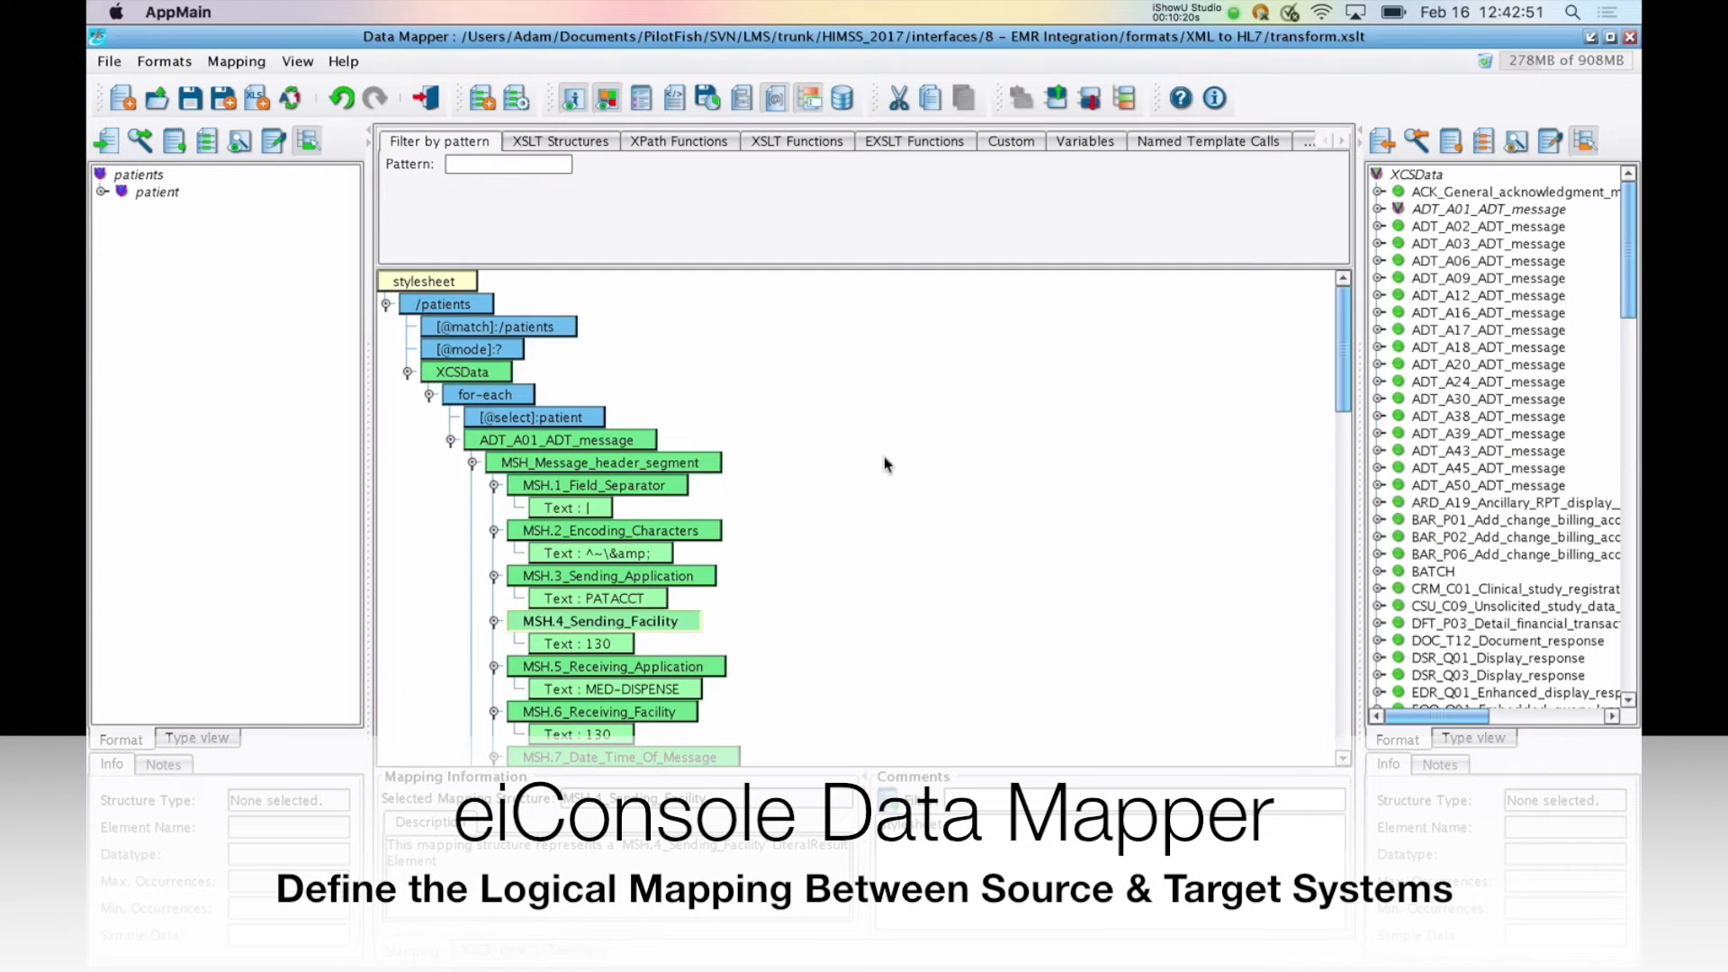
# Step: Expand the source patient element and the target ADT_A01_ADT_message to view their child fields and segments
pyautogui.click(102, 192)
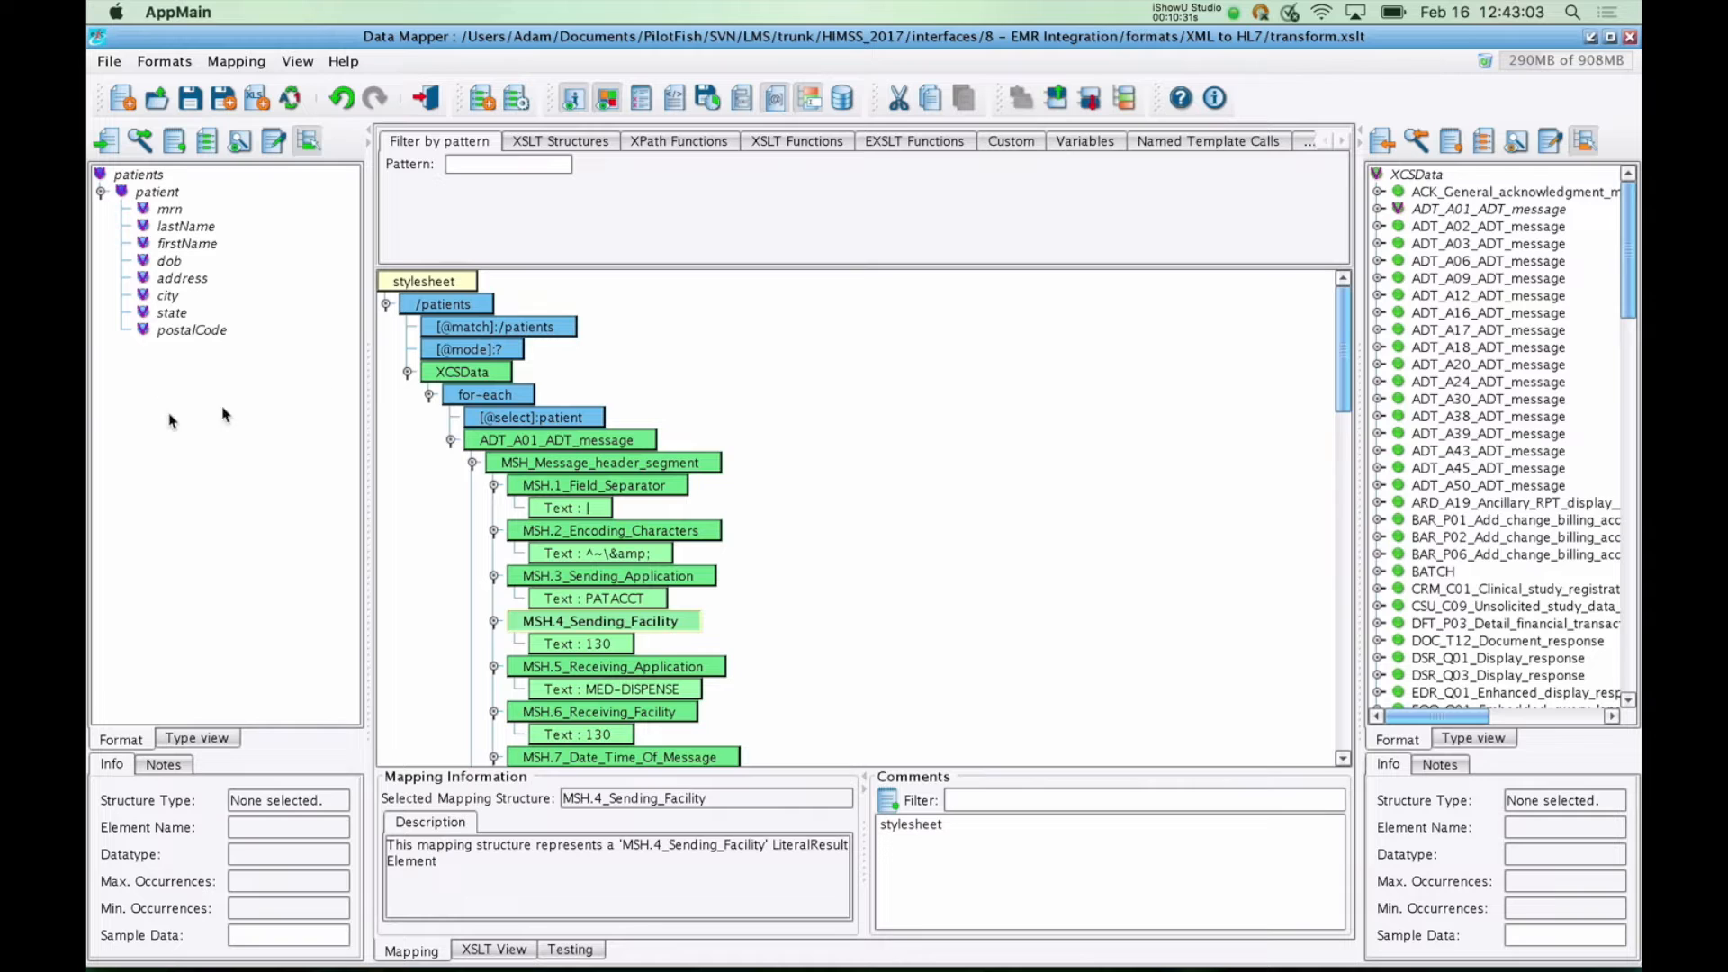
pyautogui.click(1419, 212)
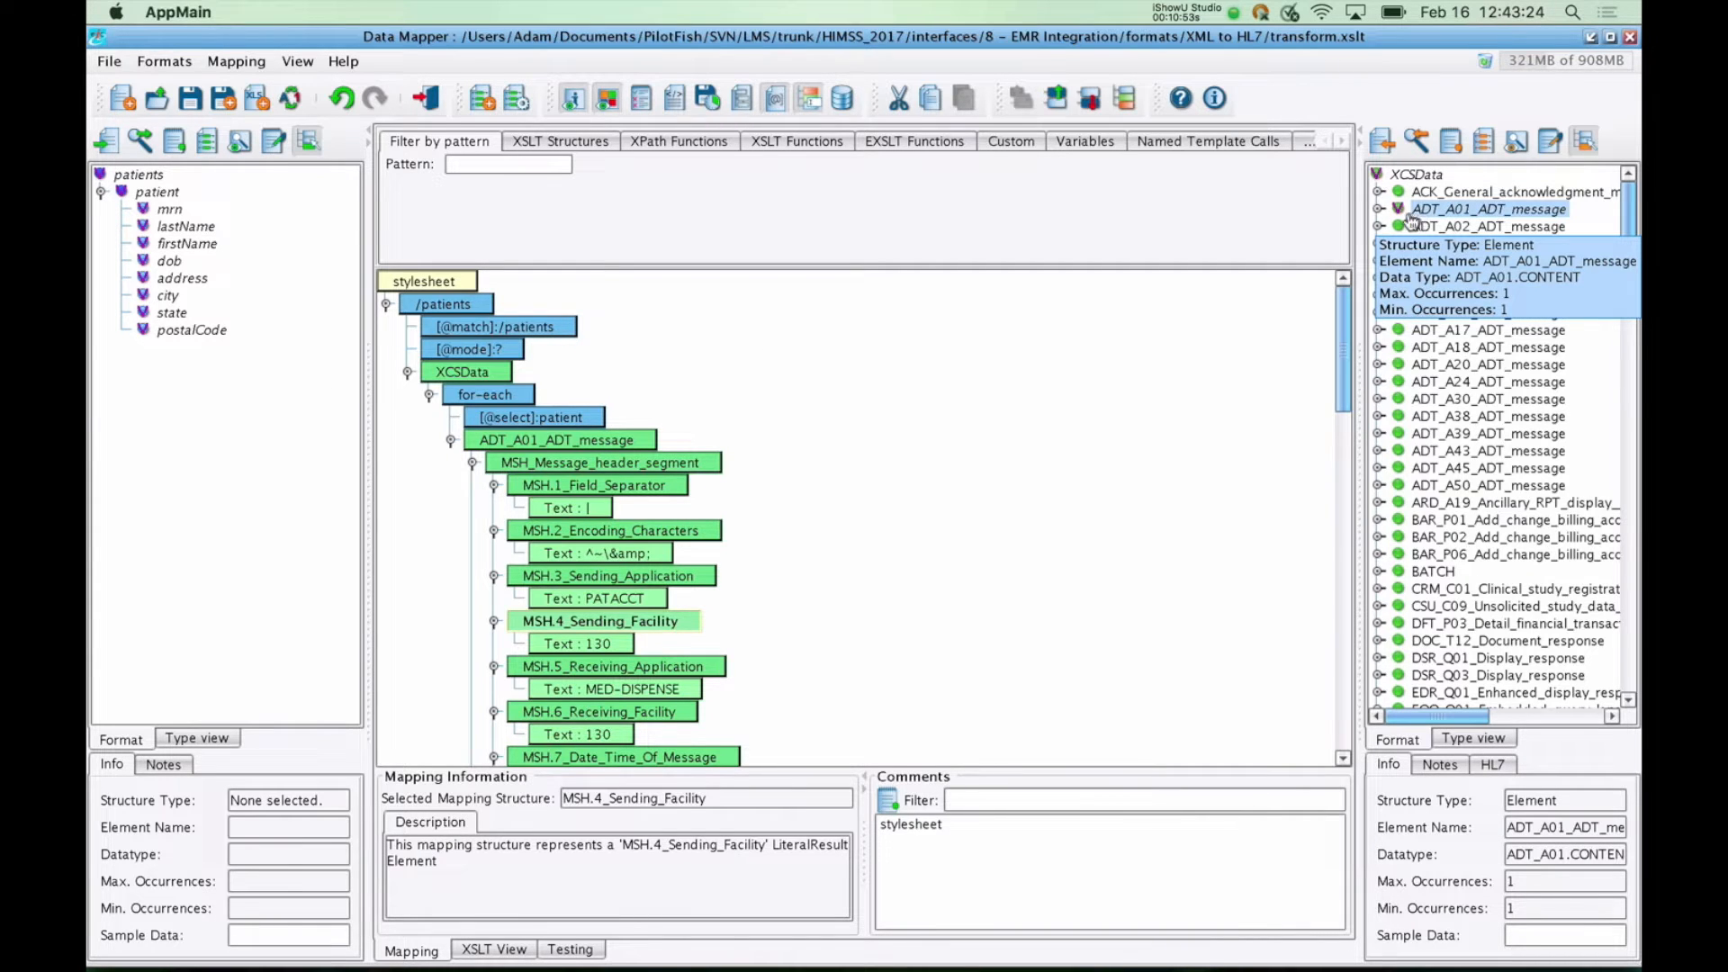
pyautogui.click(1379, 210)
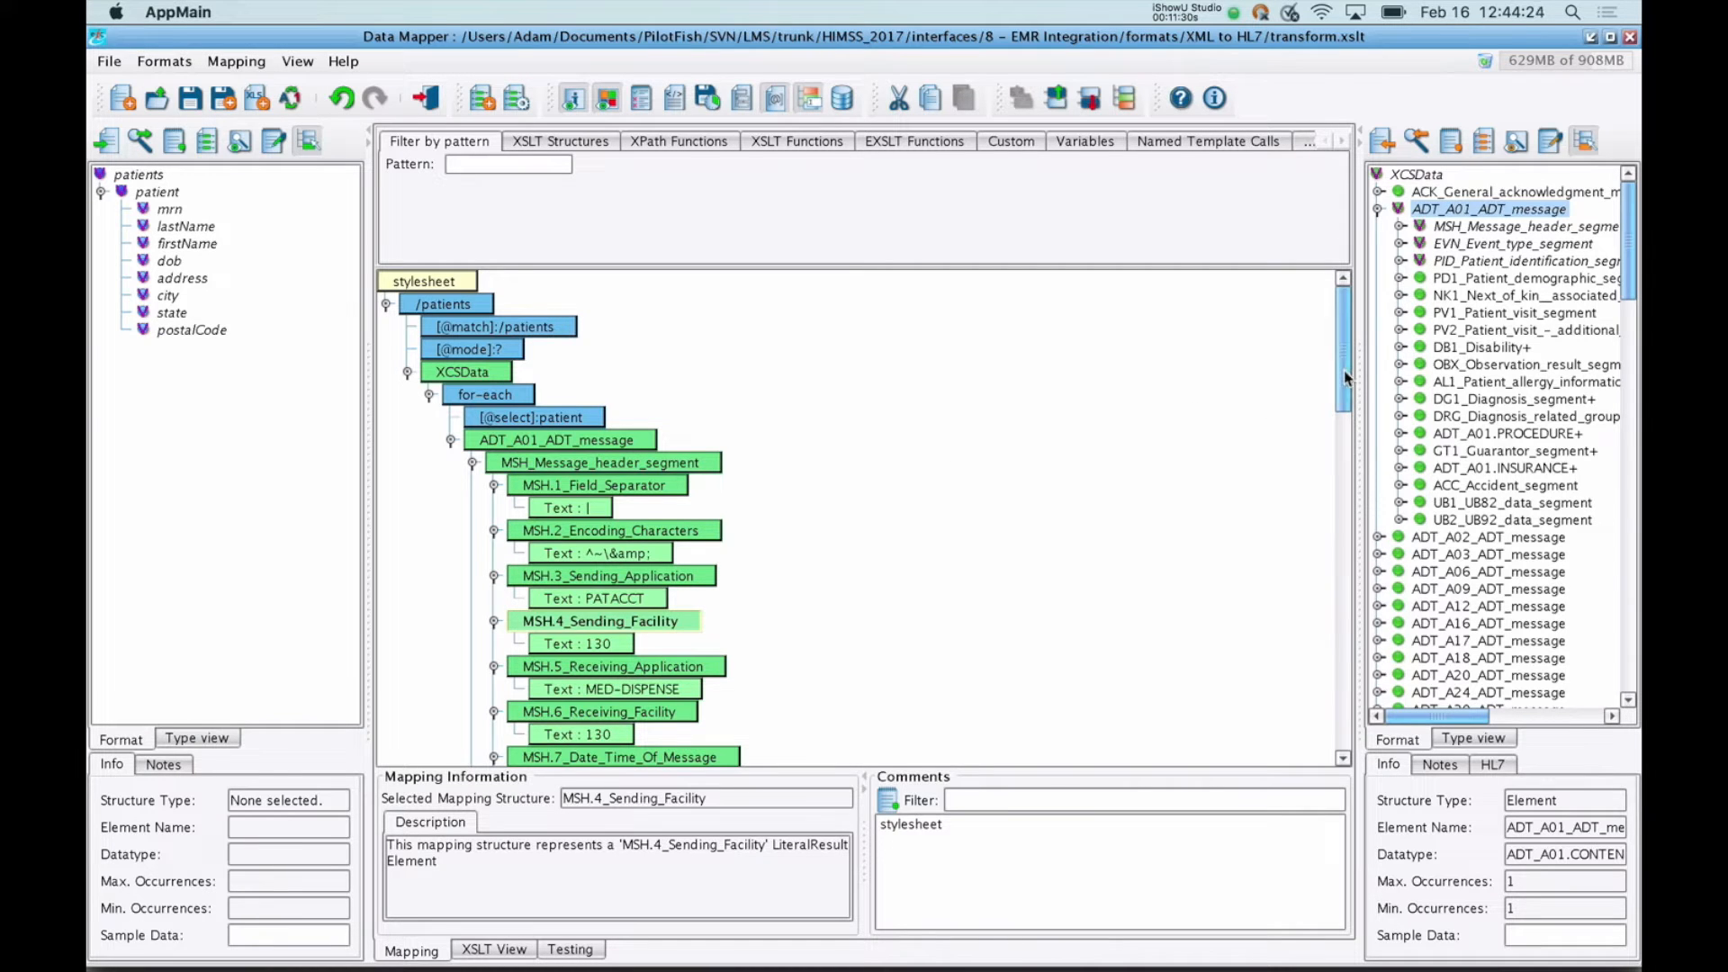
# Step: Show the XSLT Structures palette and look through the patients-to-HL7 mapping tree
pyautogui.moveTo(1343, 370)
pyautogui.mouseDown()
pyautogui.moveTo(1343, 415)
pyautogui.moveTo(1338, 372)
pyautogui.mouseUp()
pyautogui.click(560, 144)
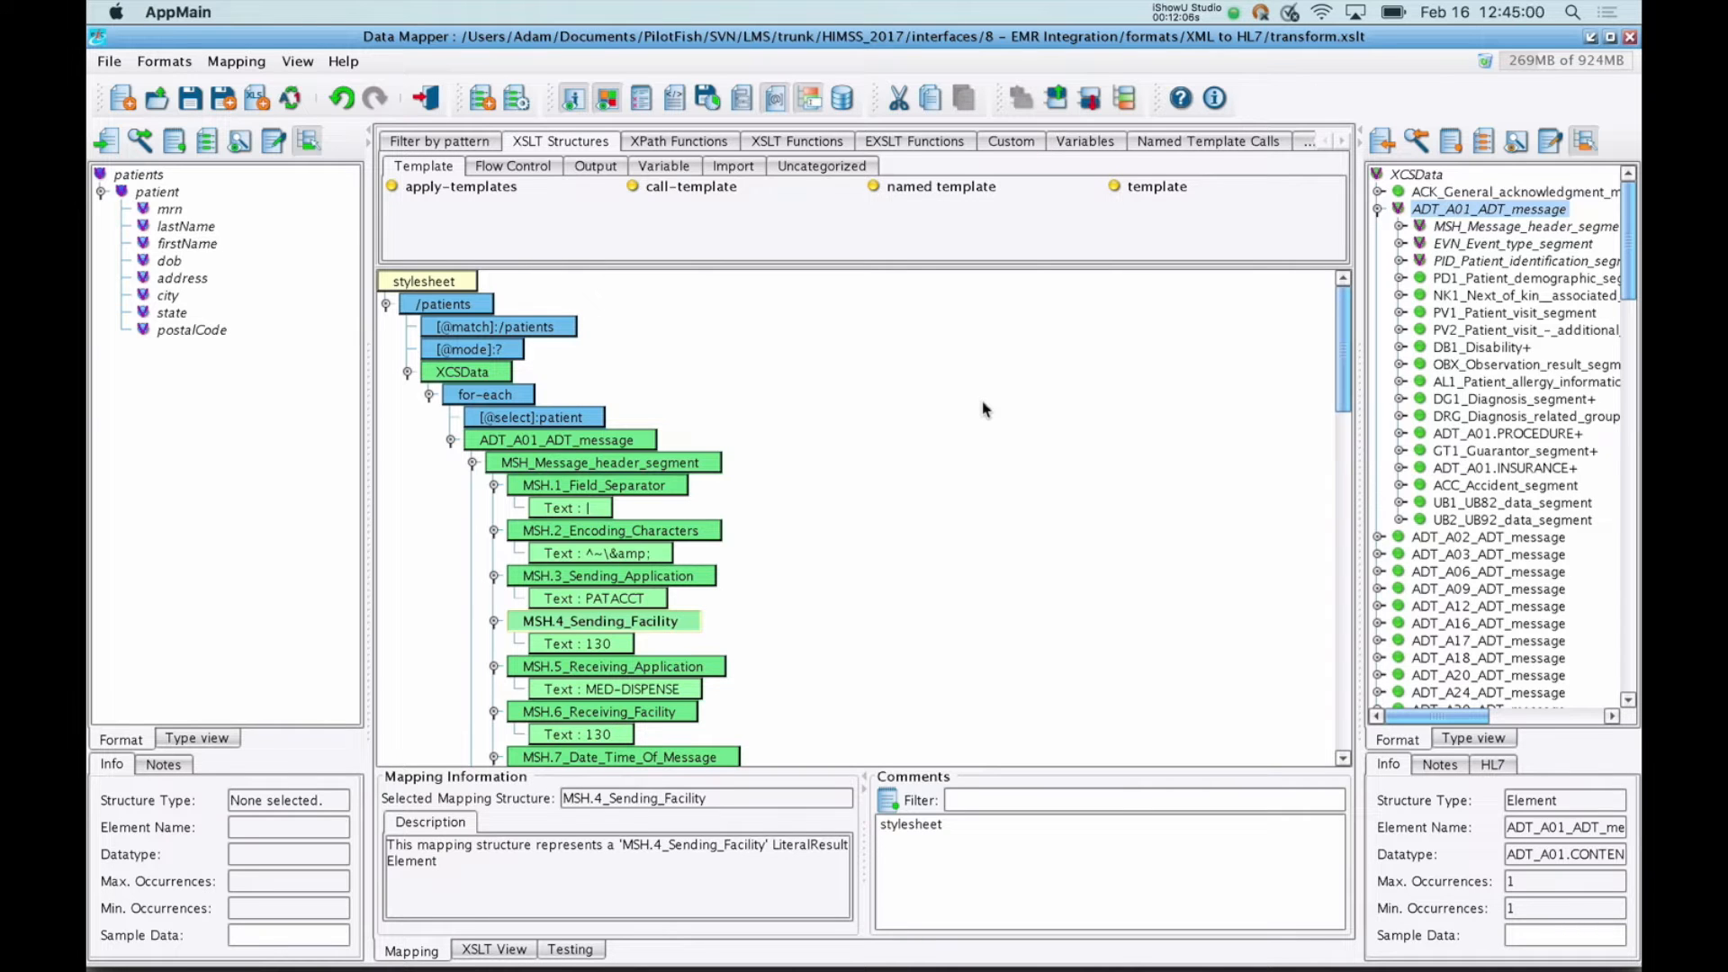
pyautogui.moveTo(1346, 365); pyautogui.dragTo(1350, 445)
pyautogui.scroll(10, 1332, 444)
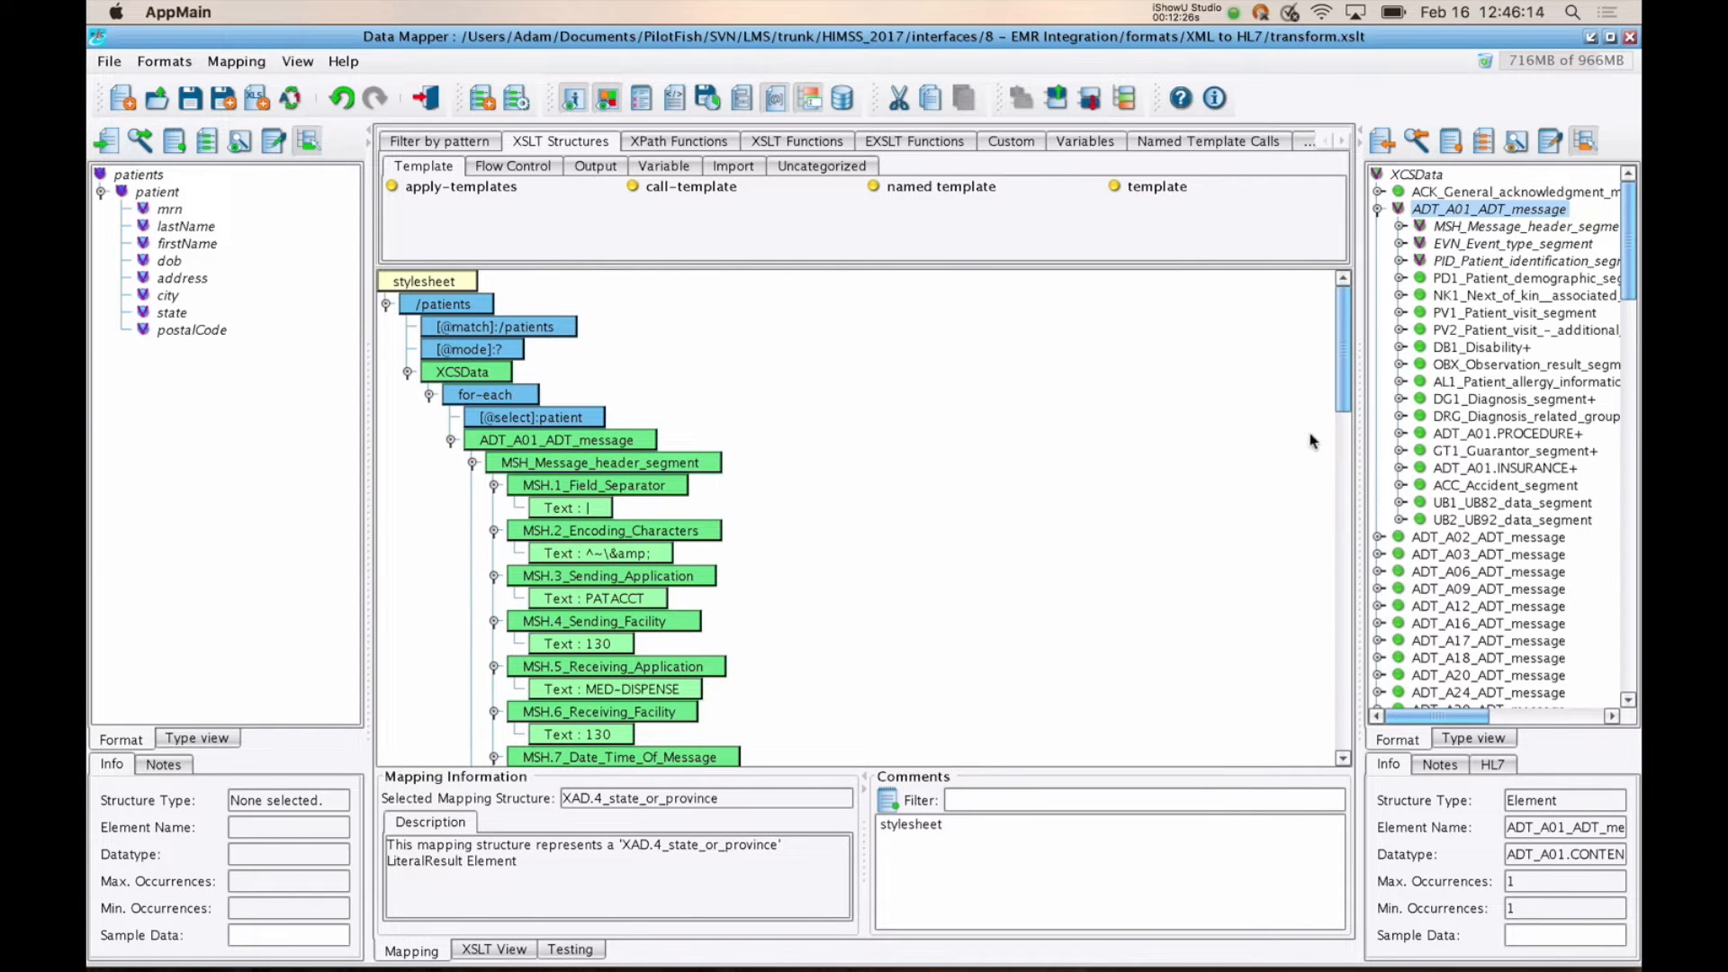
# Step: Delete the XPN.1_family_name element and its lastName mapping from PID.5_Patient_Name in the mapping tree
pyautogui.moveTo(1342, 351); pyautogui.dragTo(1344, 636)
pyautogui.click(650, 488)
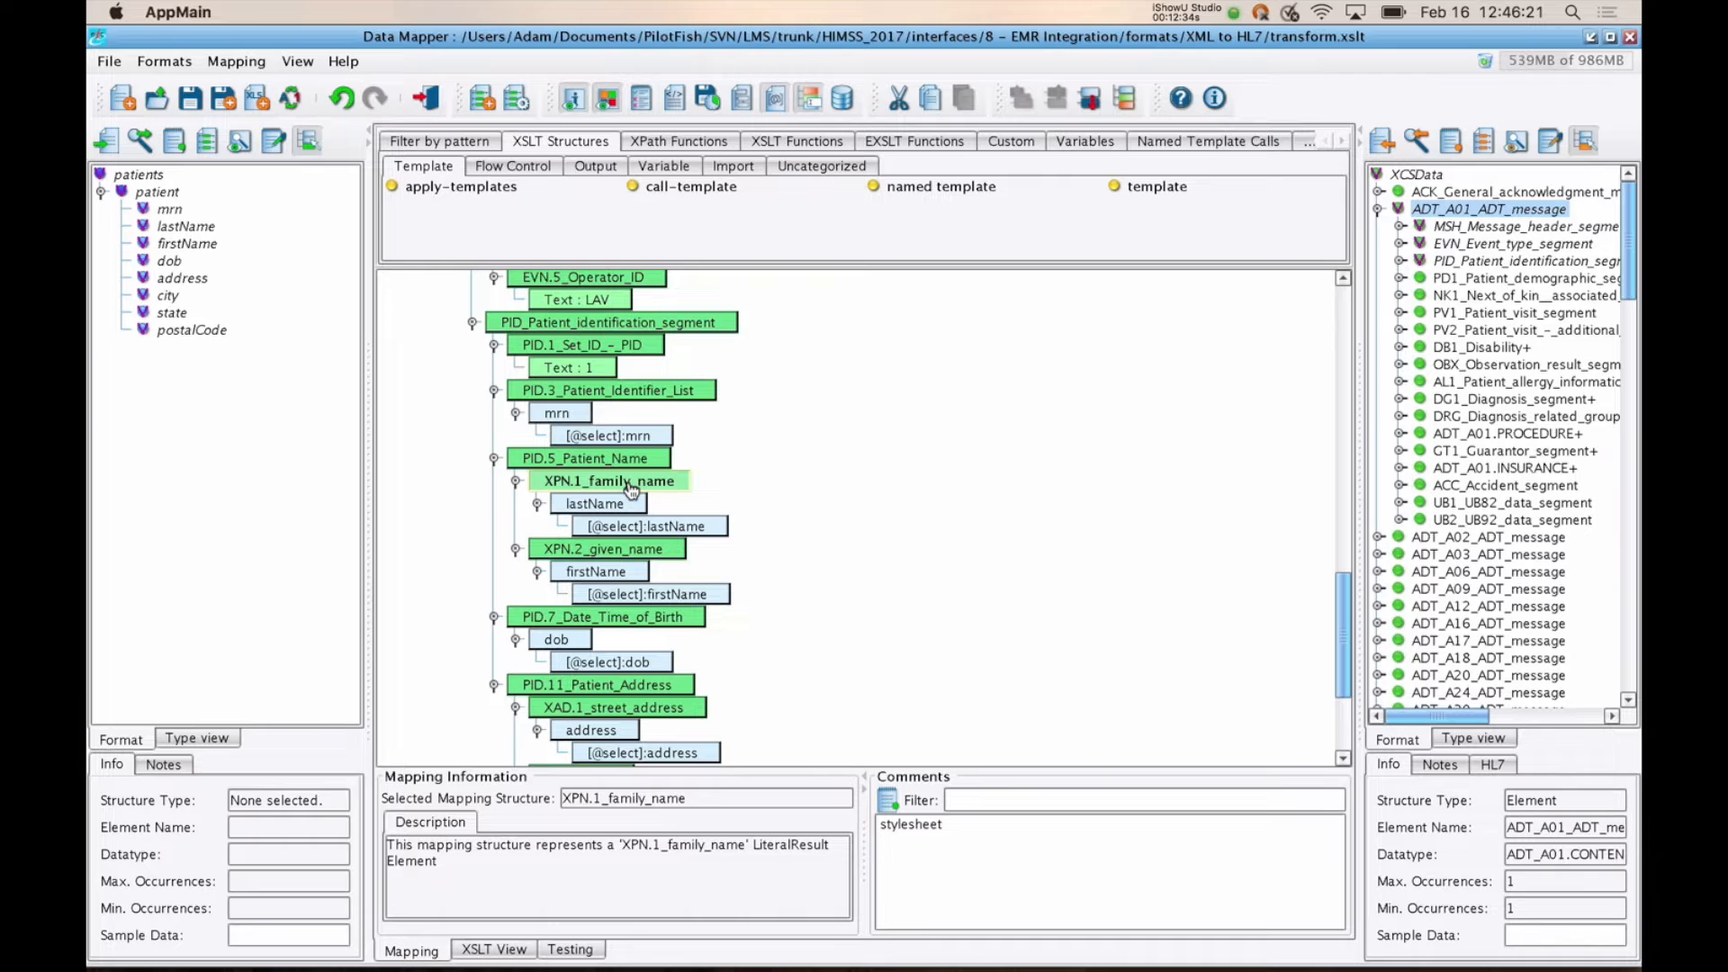
pyautogui.rightClick(632, 490)
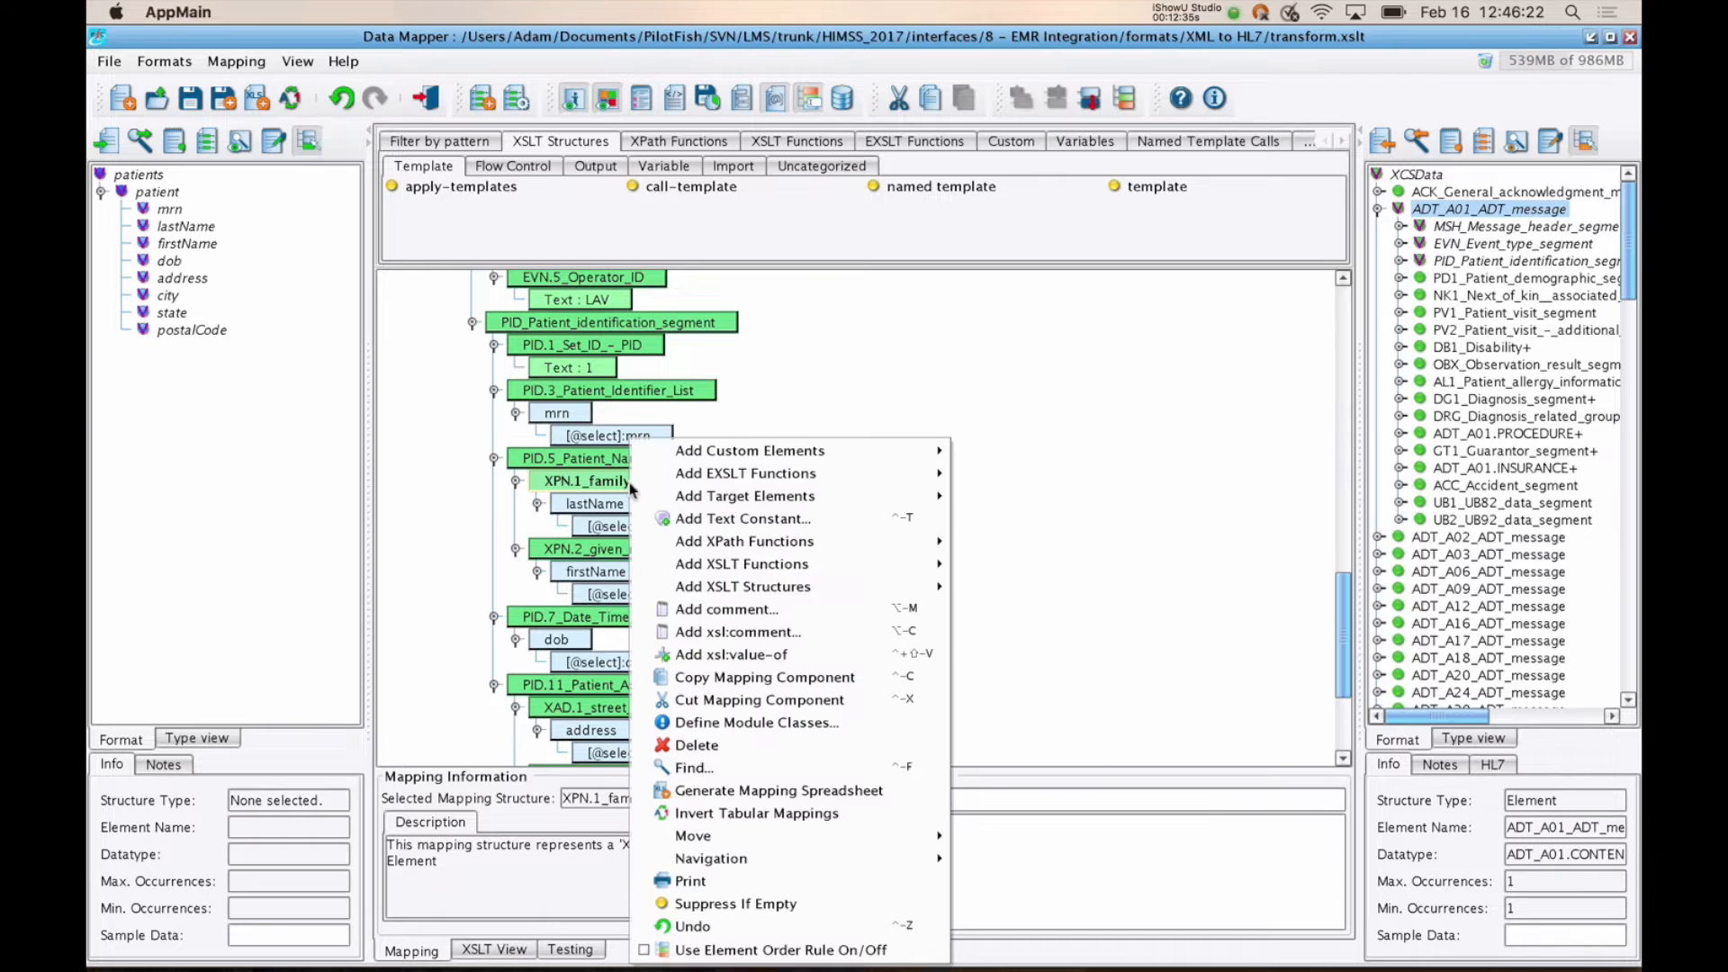
pyautogui.click(718, 746)
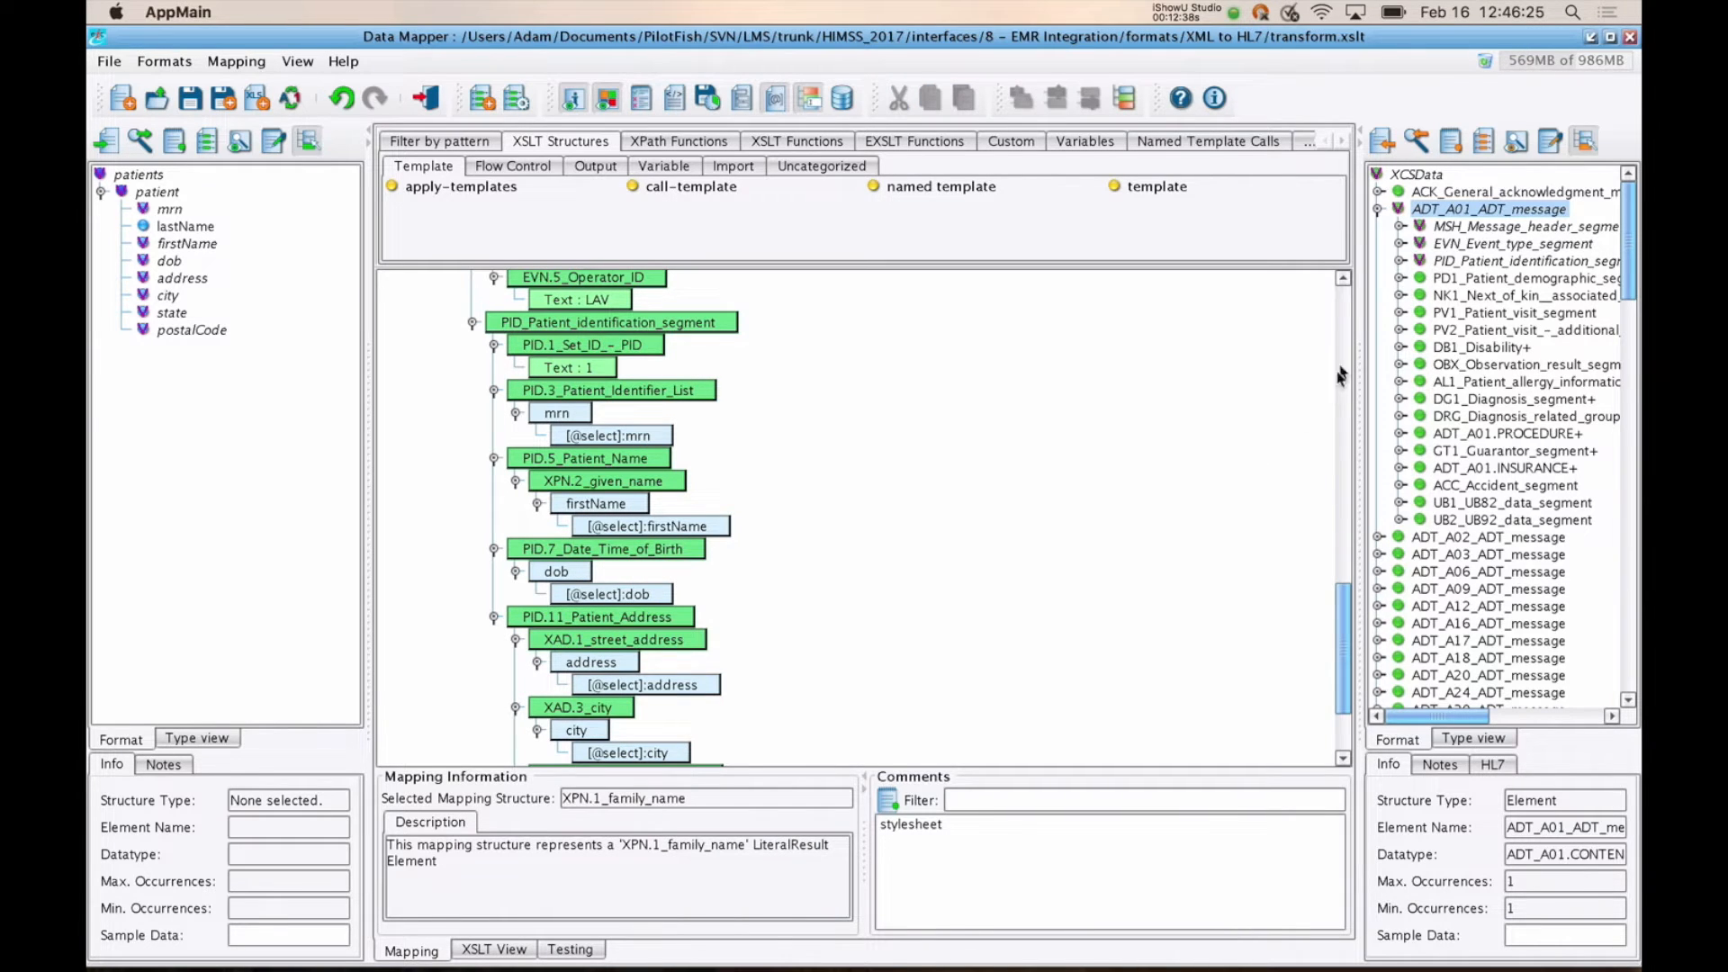
# Step: Add the target XPN.1_family_name element under PID.5_Patient_Name and map the source lastName field into it
pyautogui.click(1400, 261)
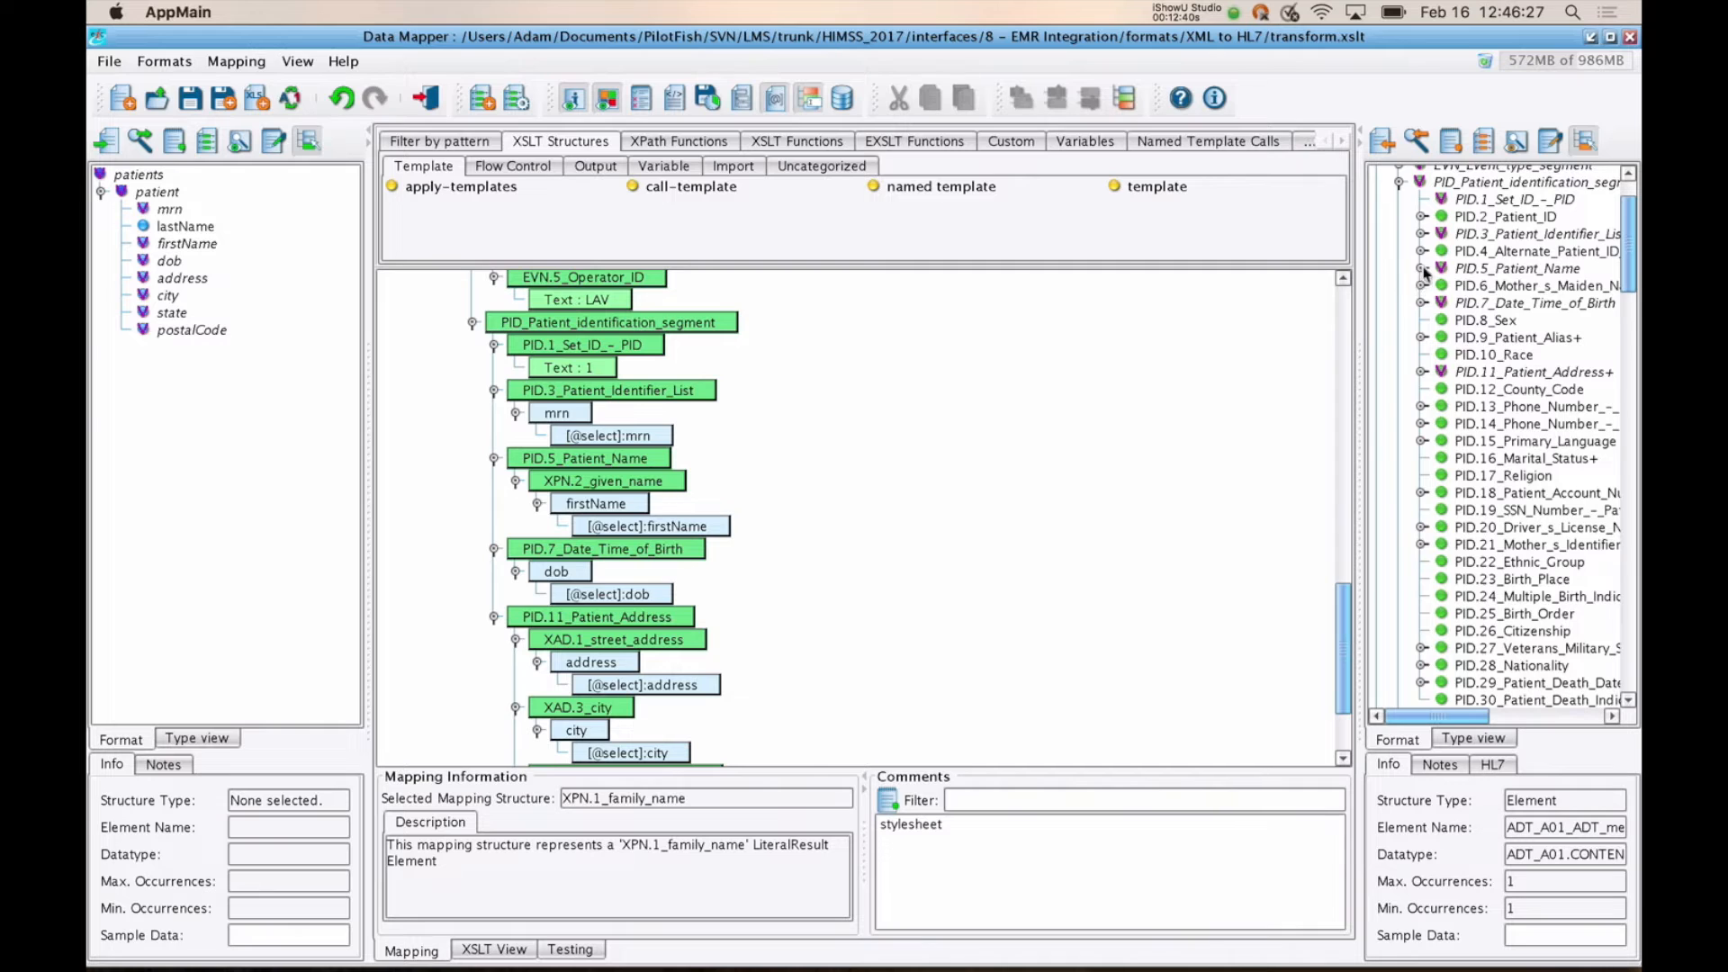
pyautogui.click(1421, 268)
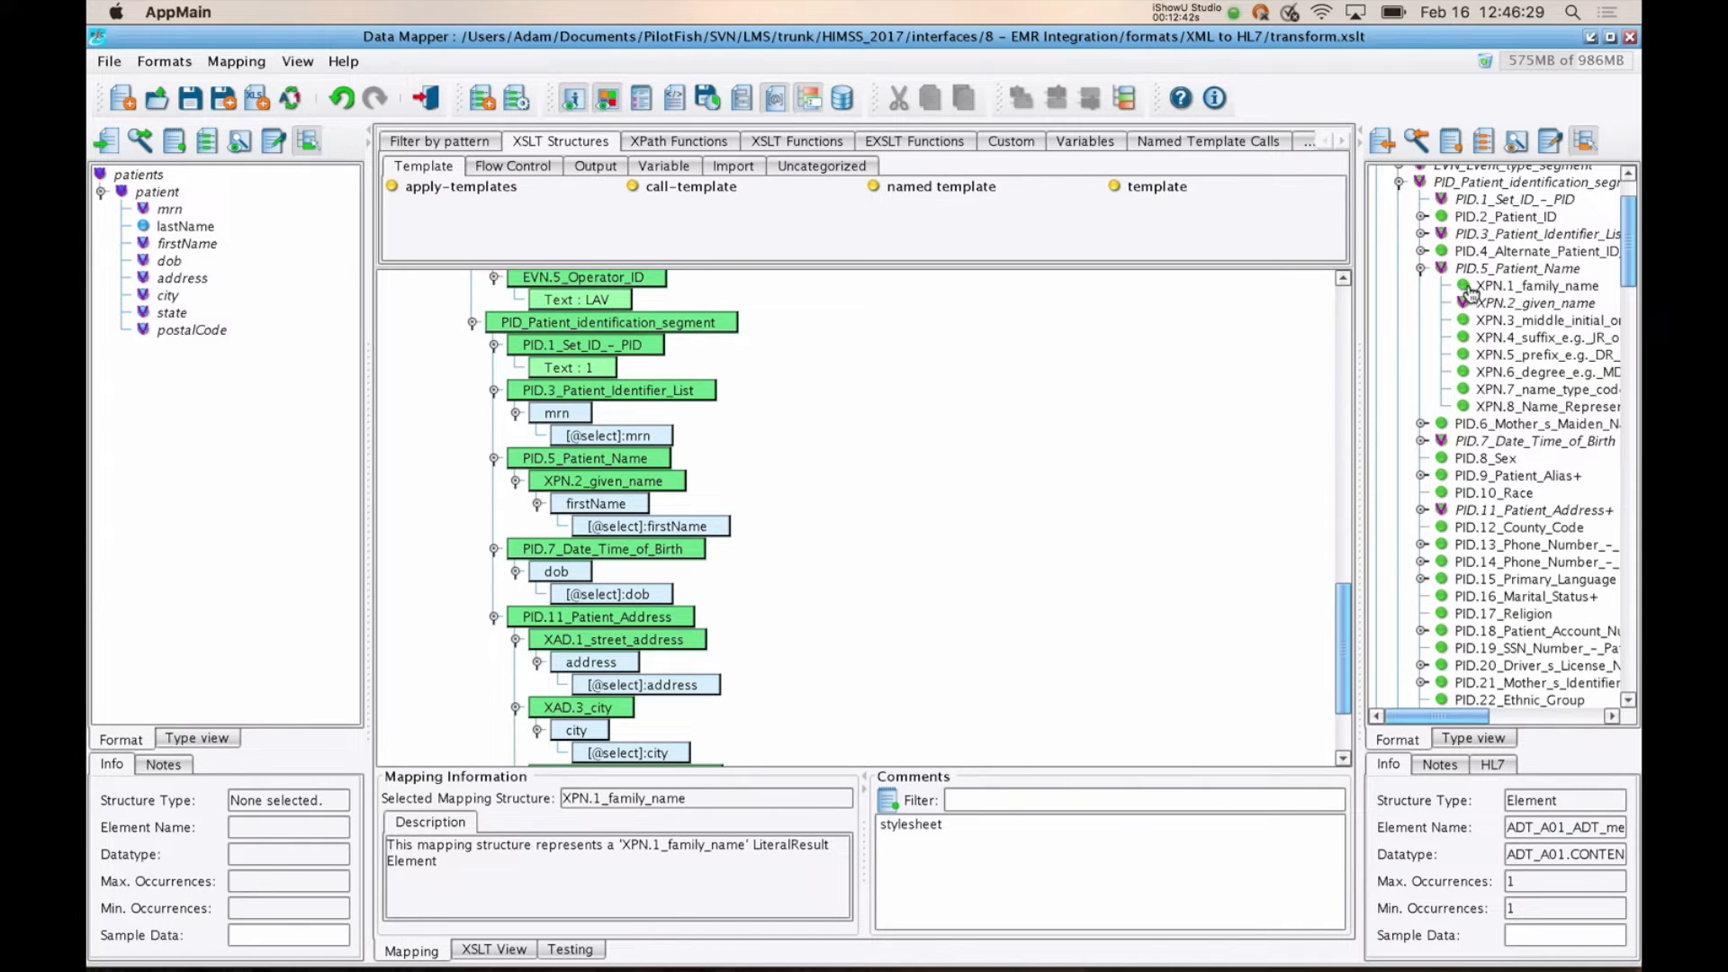
pyautogui.click(1548, 286)
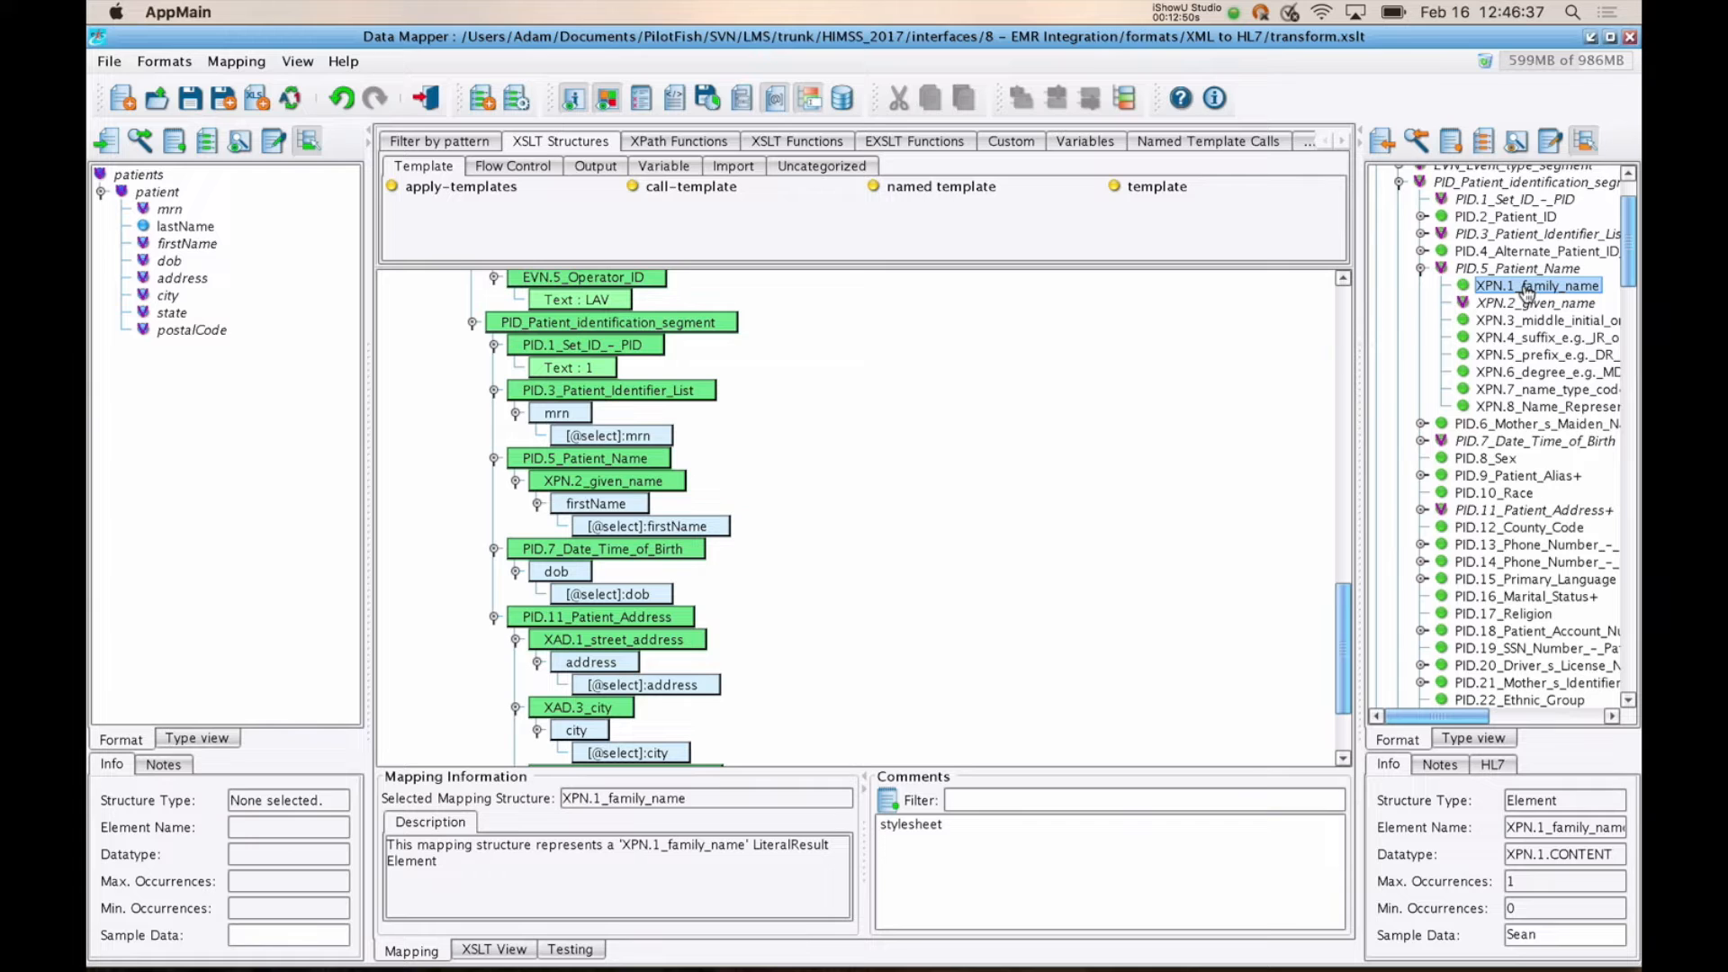
pyautogui.moveTo(1527, 293); pyautogui.dragTo(618, 464)
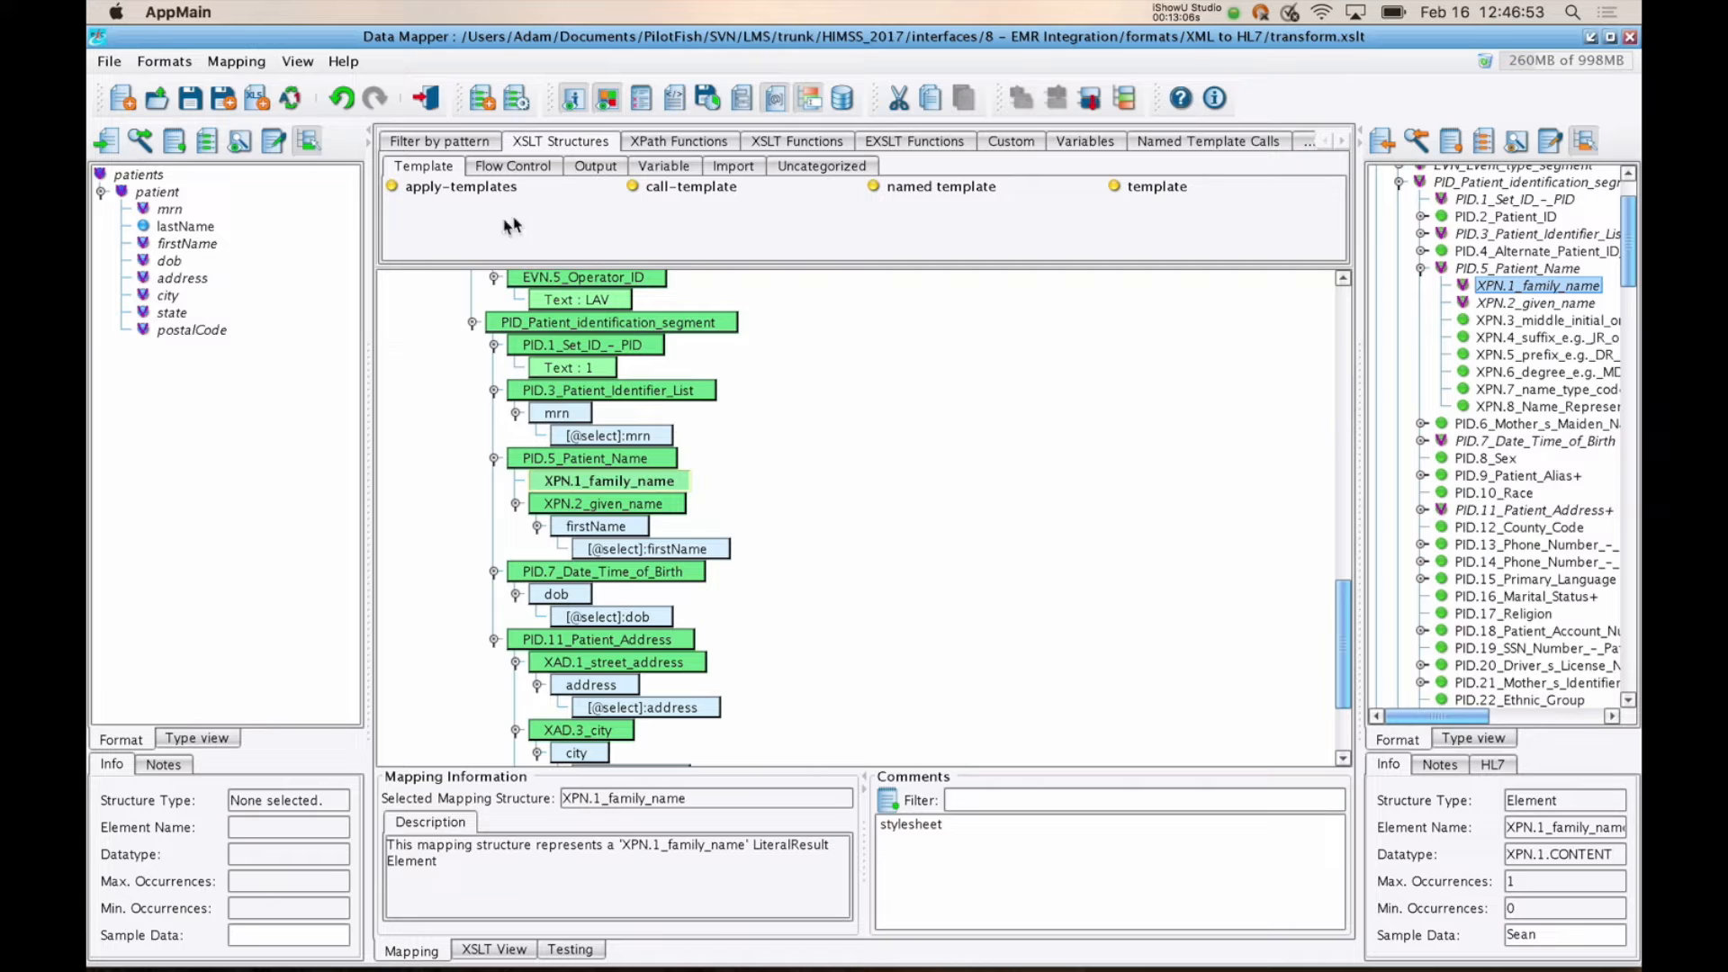
pyautogui.moveTo(200, 232); pyautogui.dragTo(586, 484)
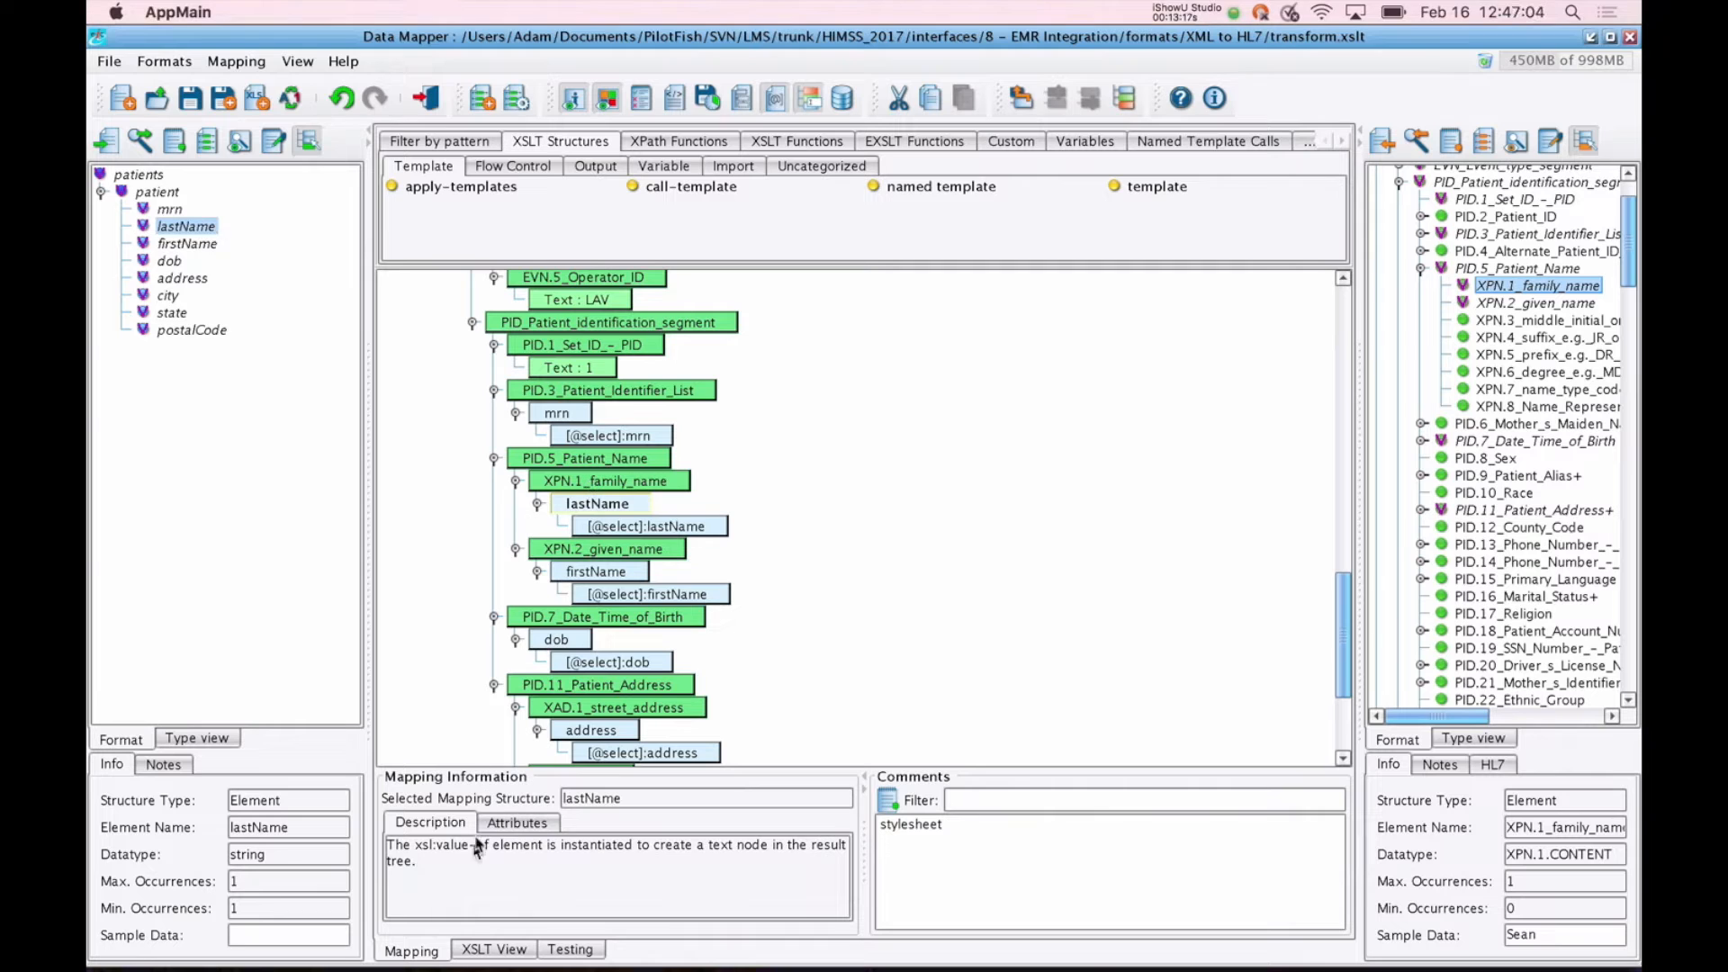
# Step: View the mapping's XSLT code and highlight the xsl:value-of line selecting lastName inside XPN.1
pyautogui.click(494, 950)
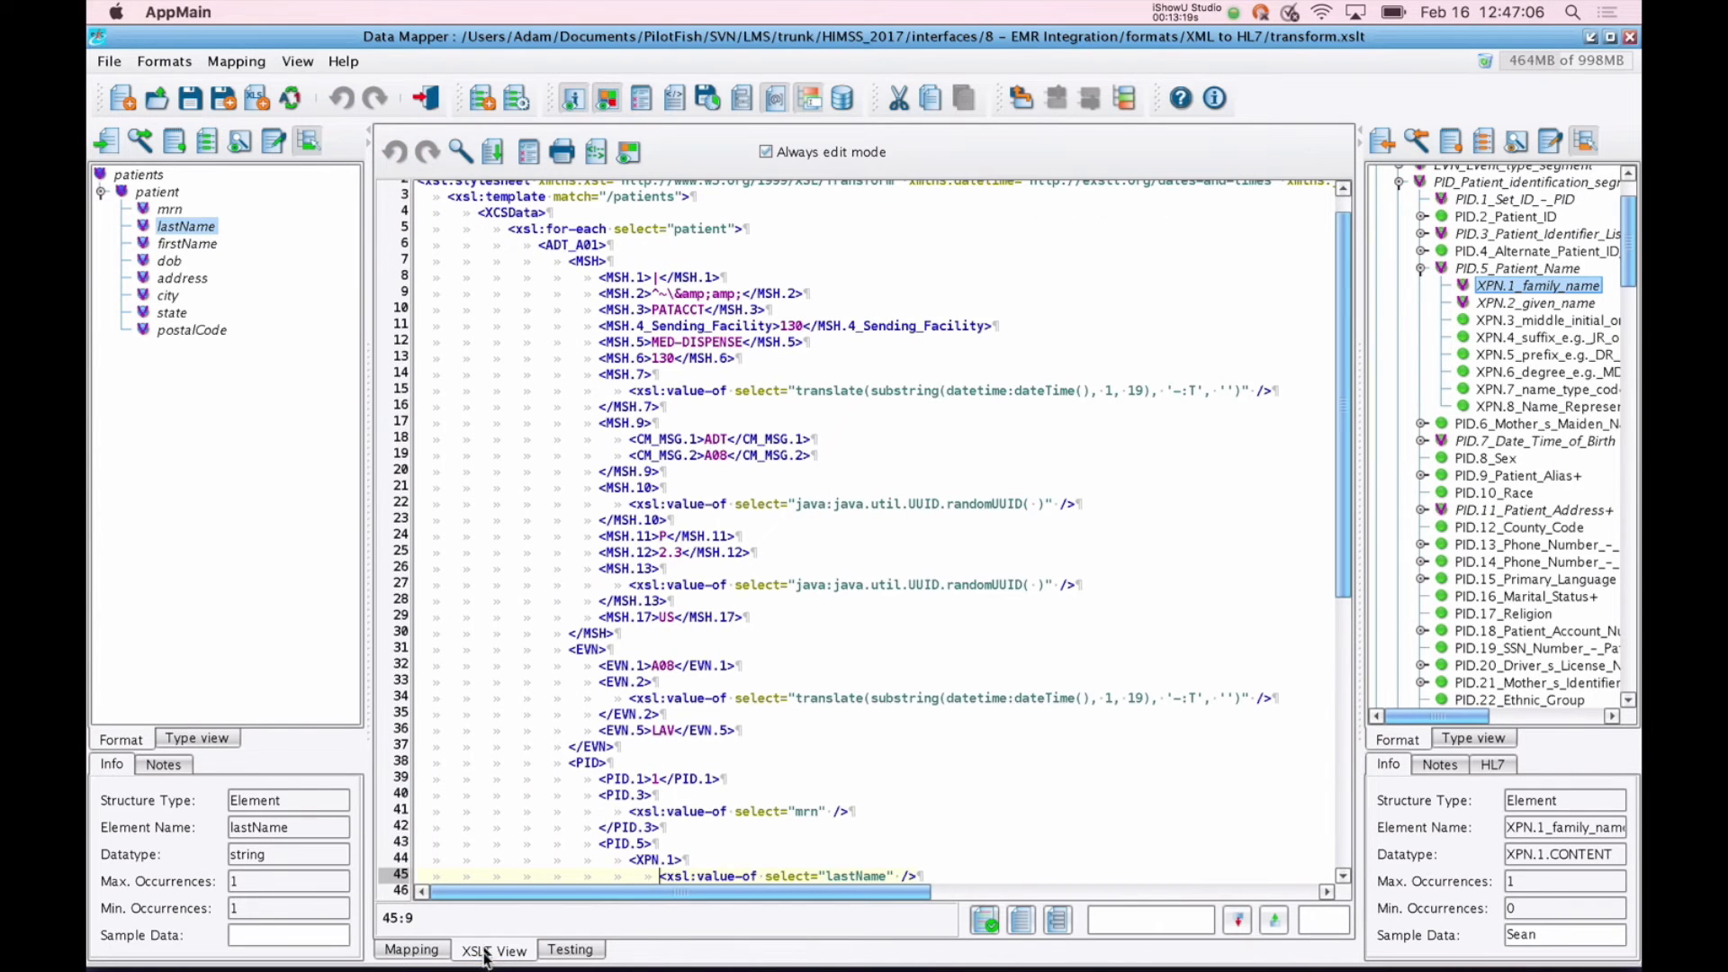
pyautogui.click(938, 873)
pyautogui.moveTo(938, 873); pyautogui.dragTo(937, 853)
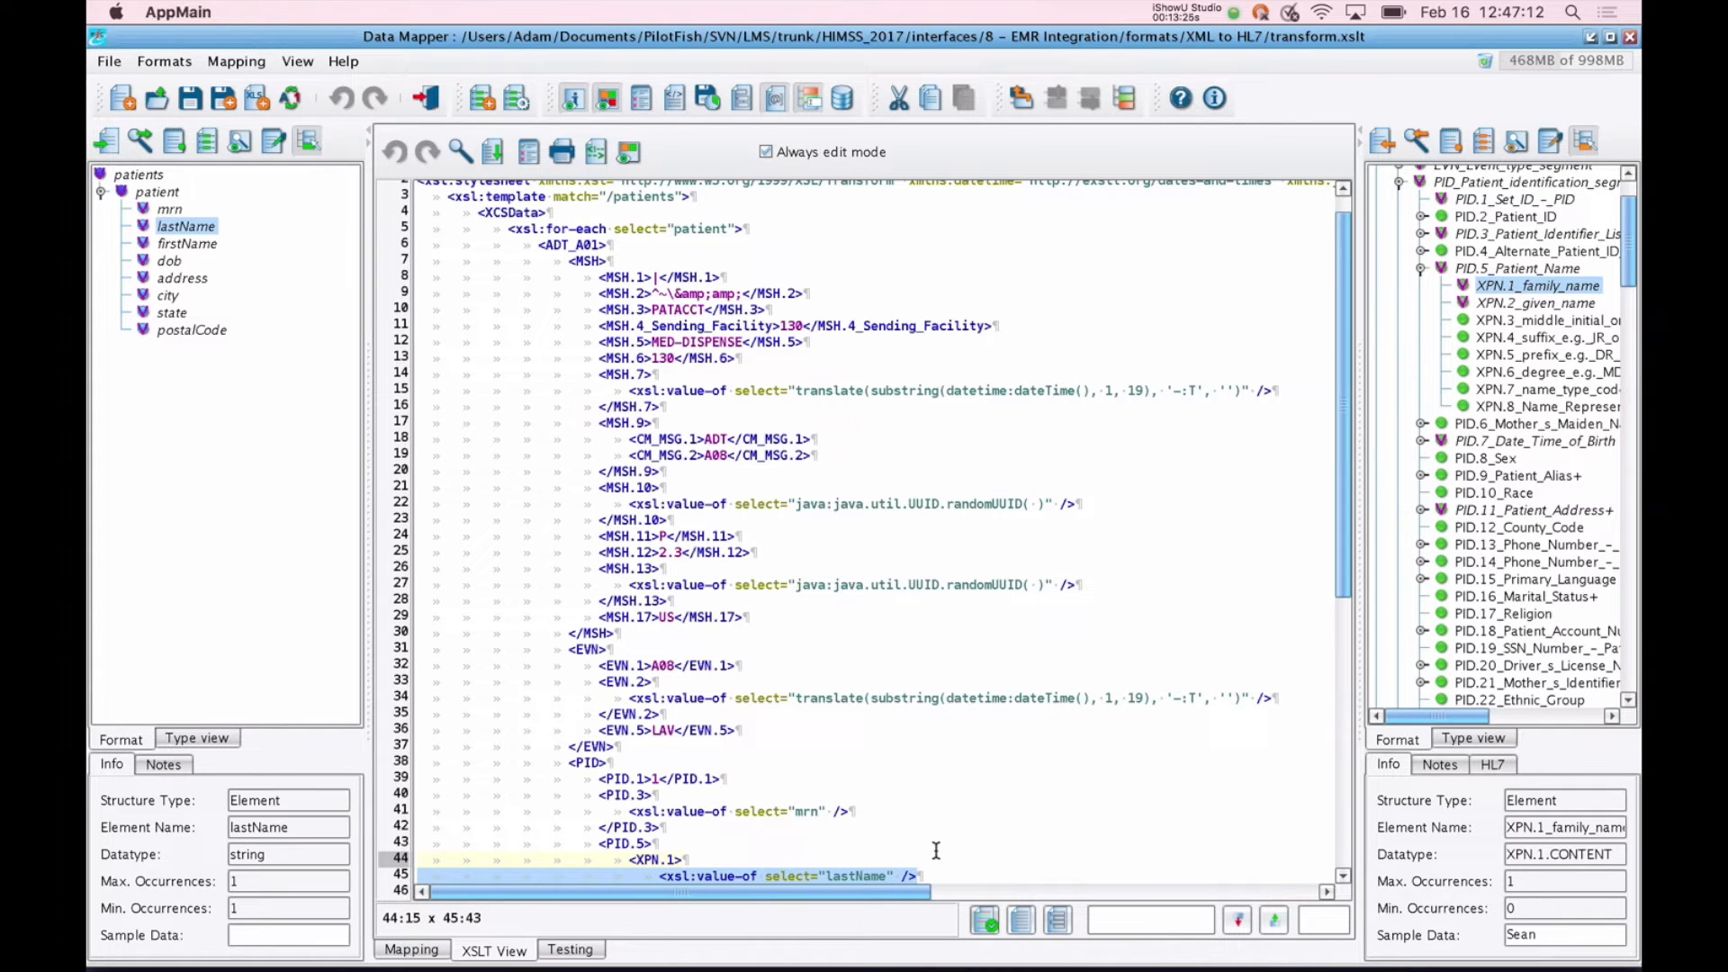
pyautogui.click(936, 850)
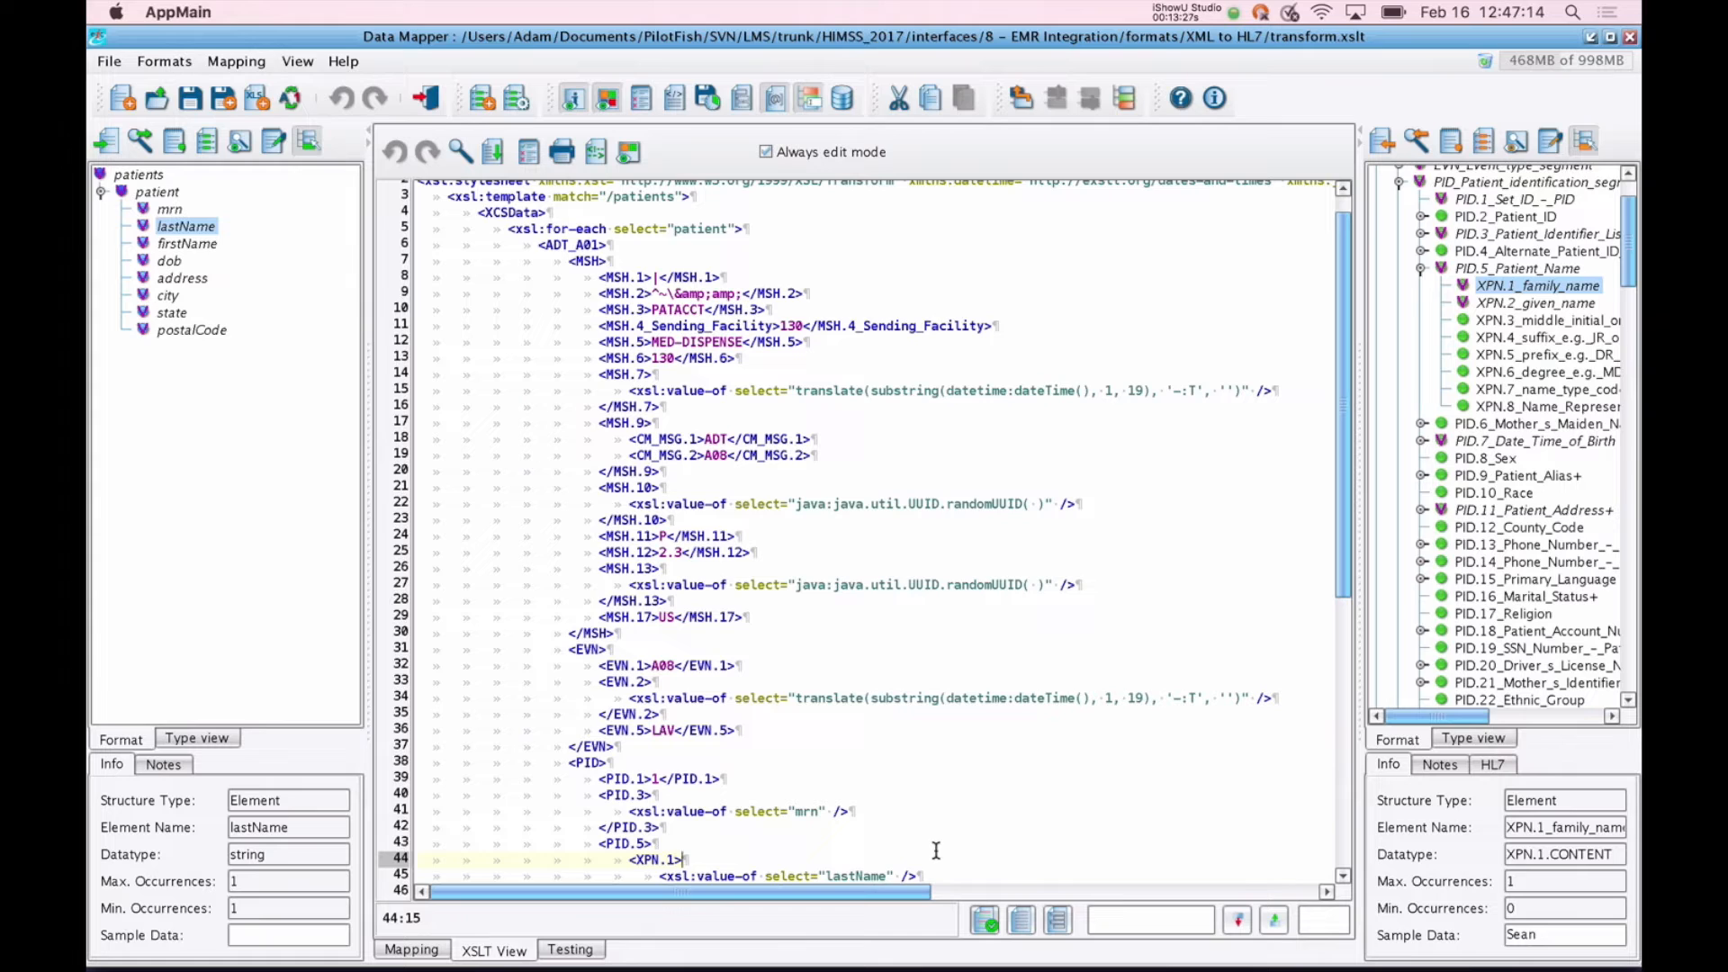
# Step: Try the tag completion for a new element on a line below the PID.5 opening tag, and remove the typed bracket
pyautogui.press('Up')
pyautogui.press('Return')
pyautogui.write('<')
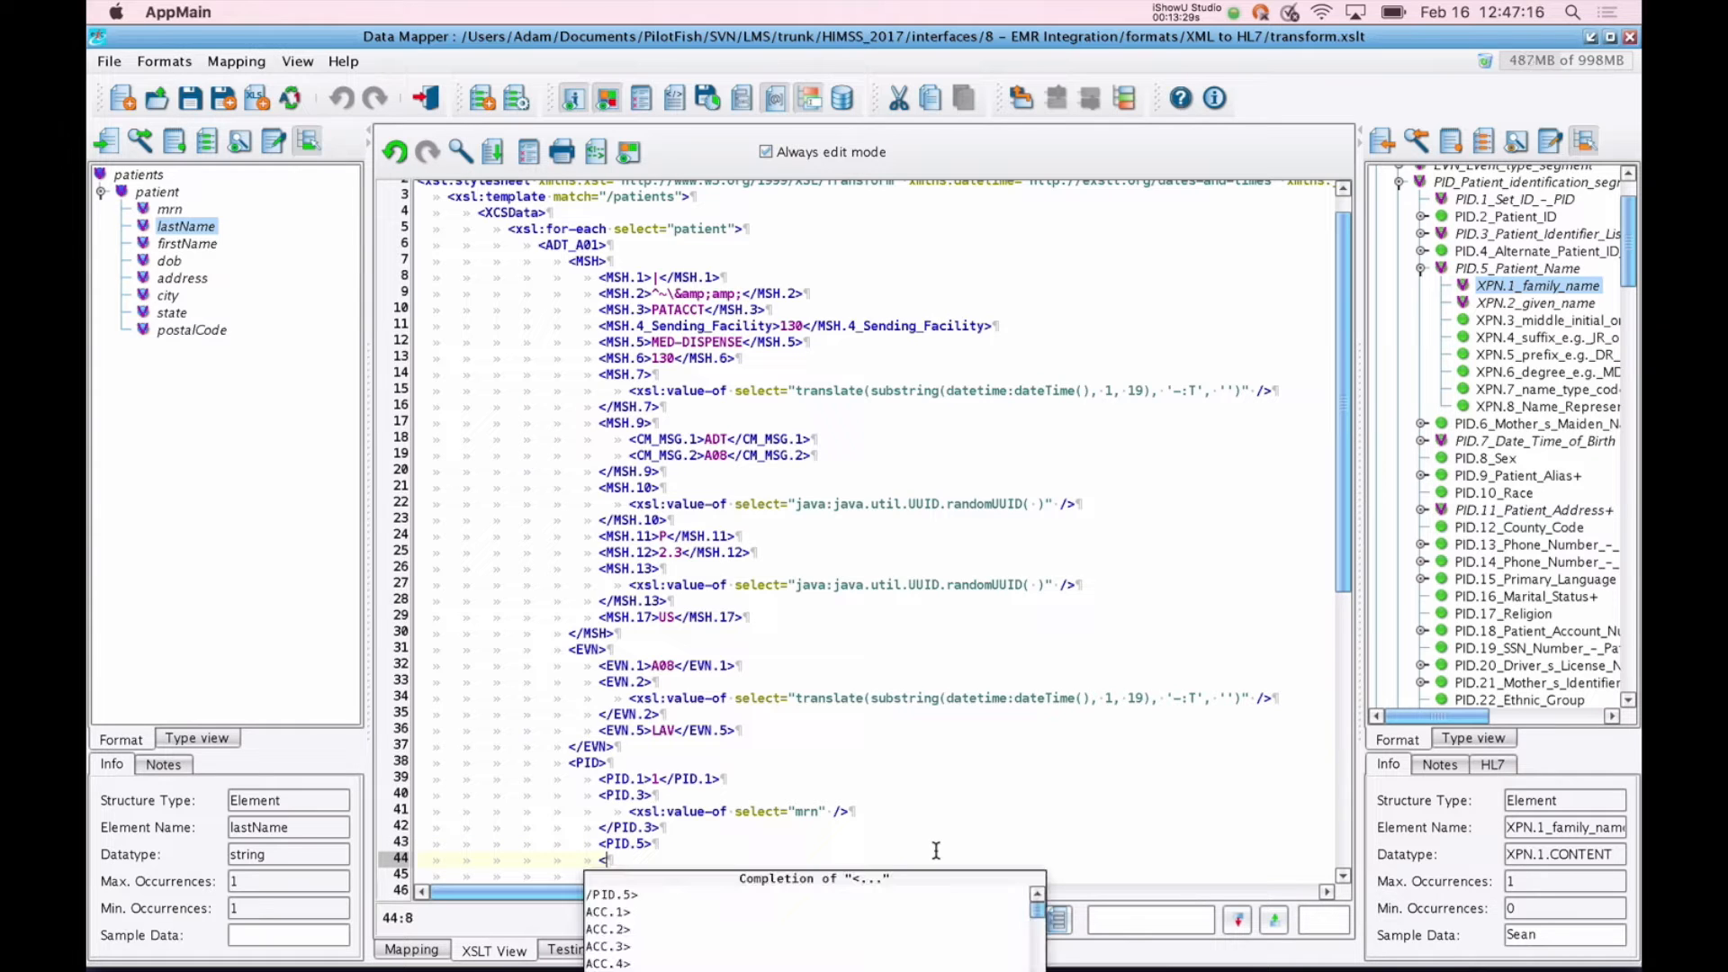
pyautogui.press('BackSpace')
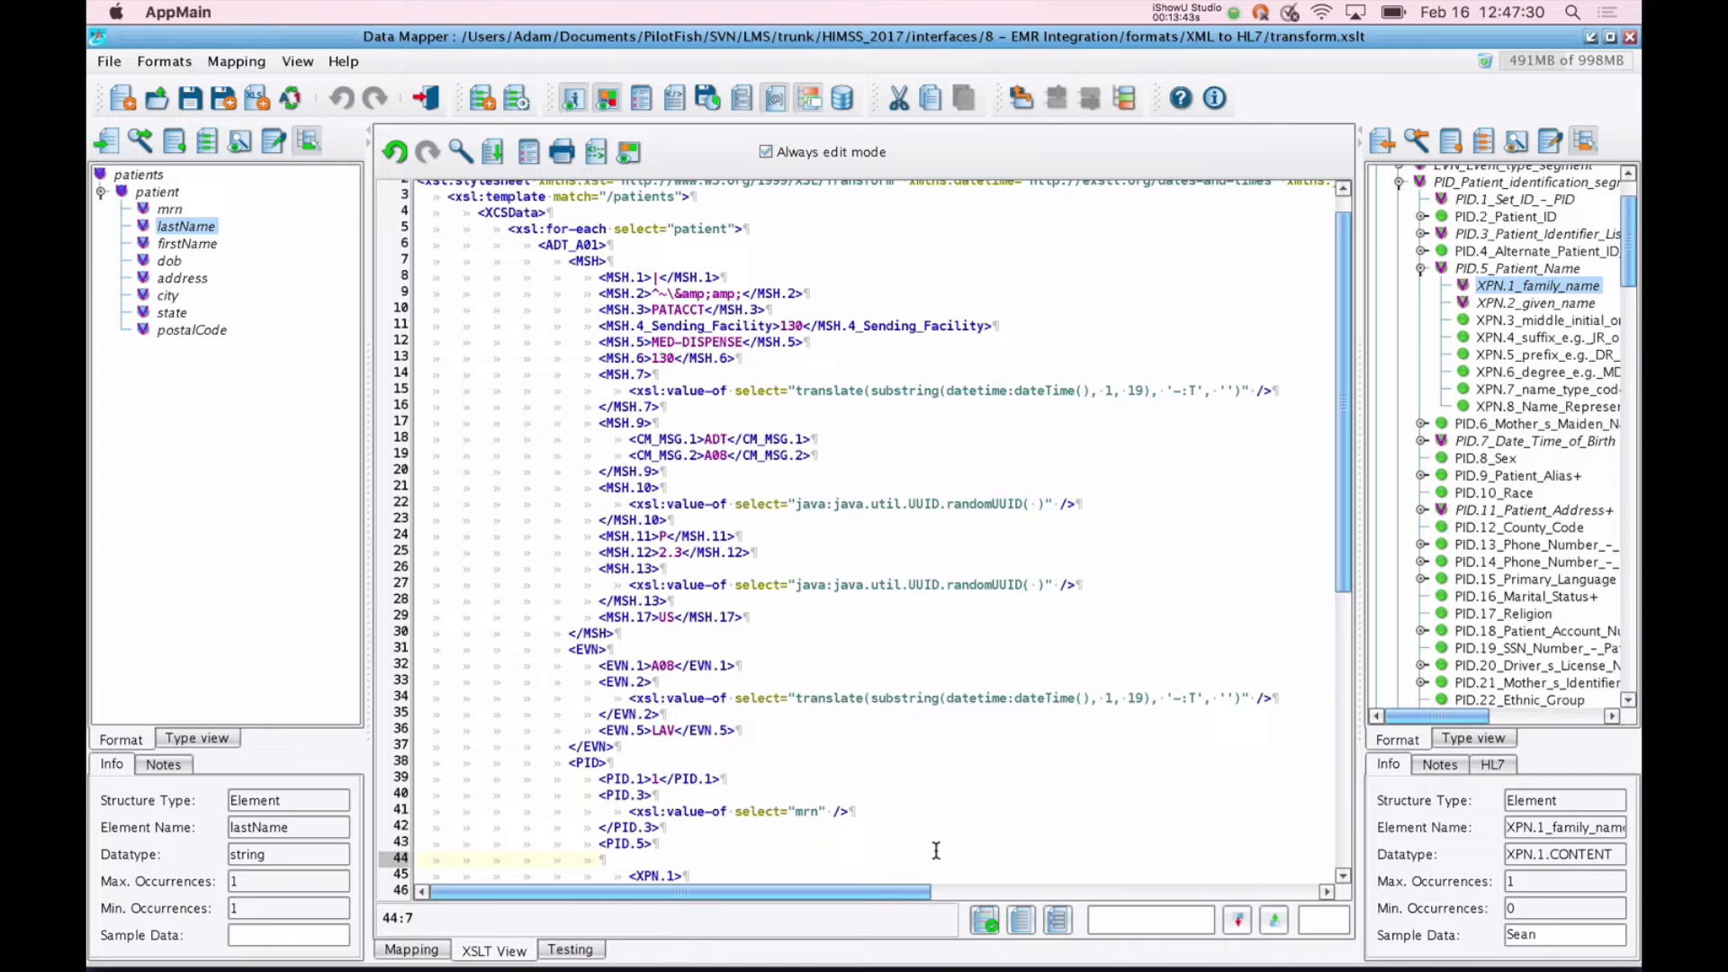
# Step: Run a test of the transformation on the sample patients XML, and return to the visual mapping
pyautogui.click(571, 950)
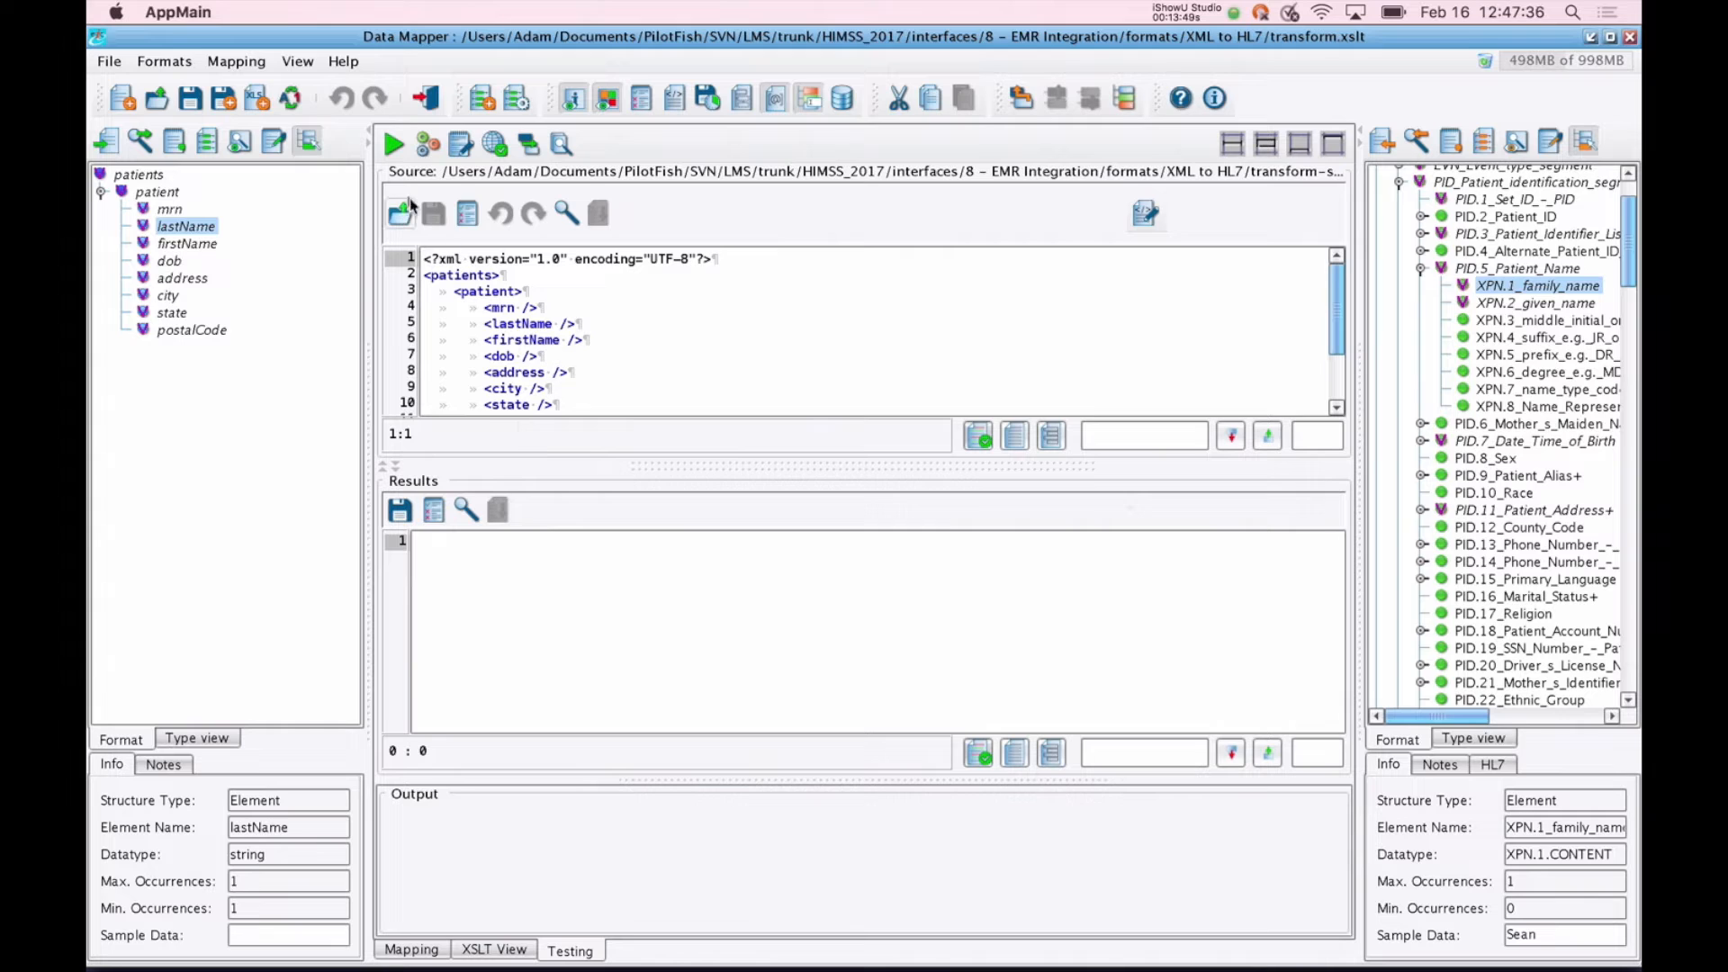
pyautogui.click(392, 153)
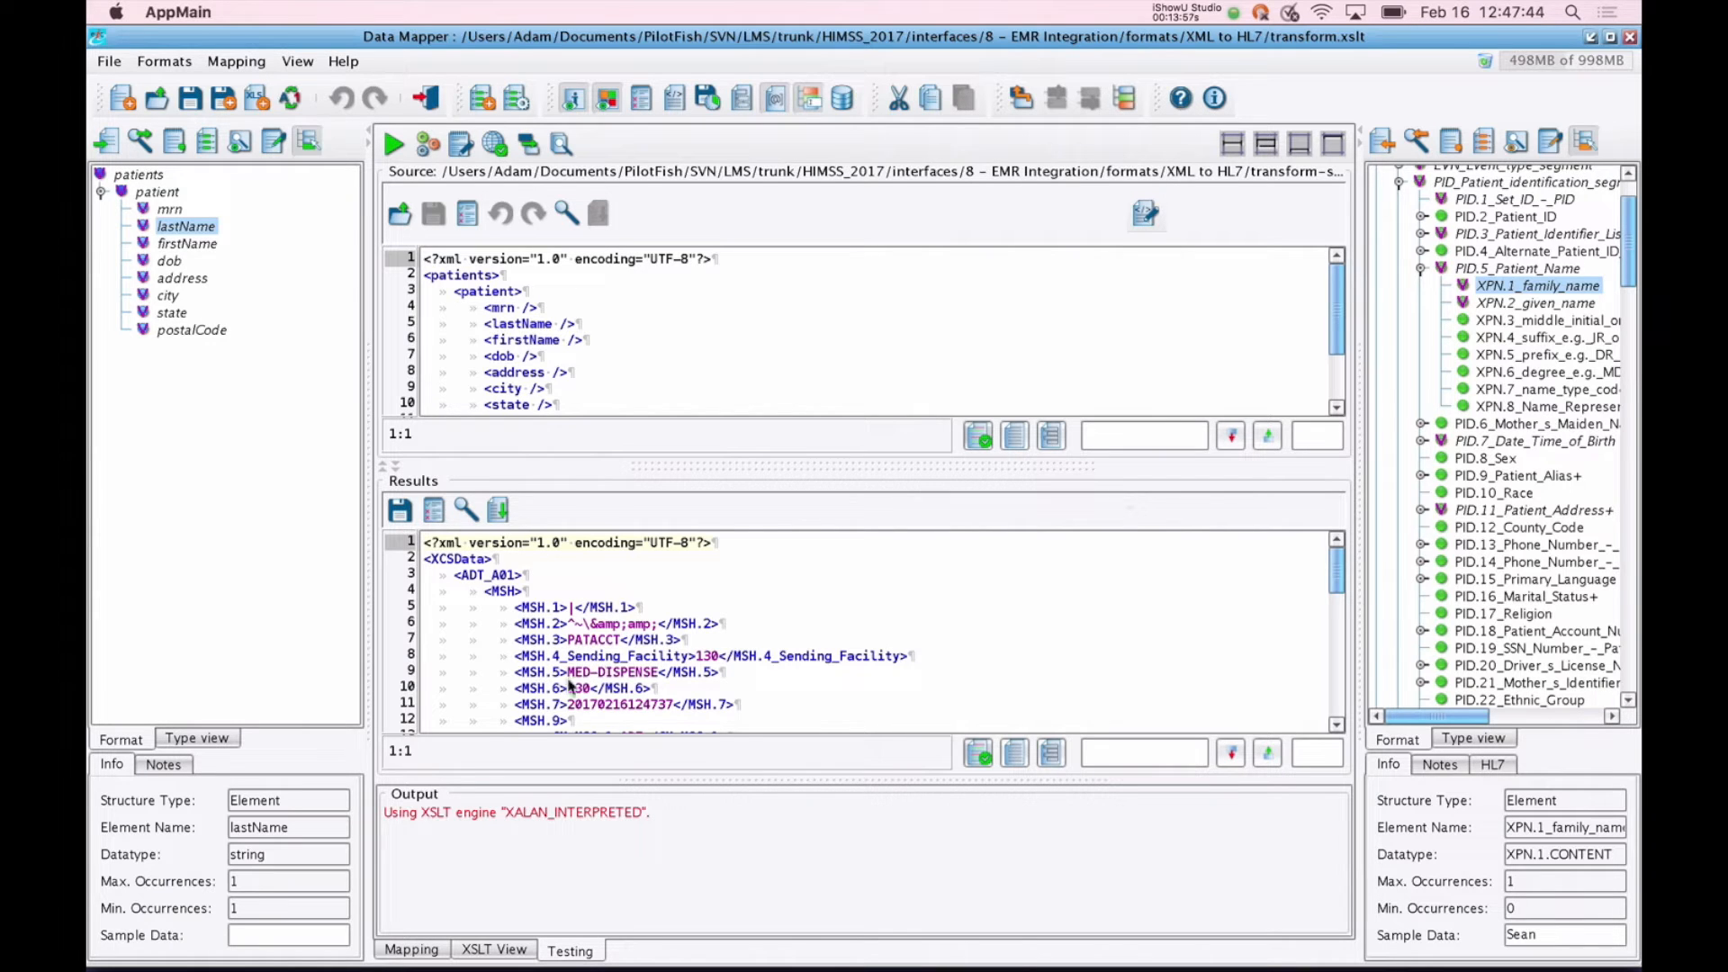
pyautogui.click(414, 952)
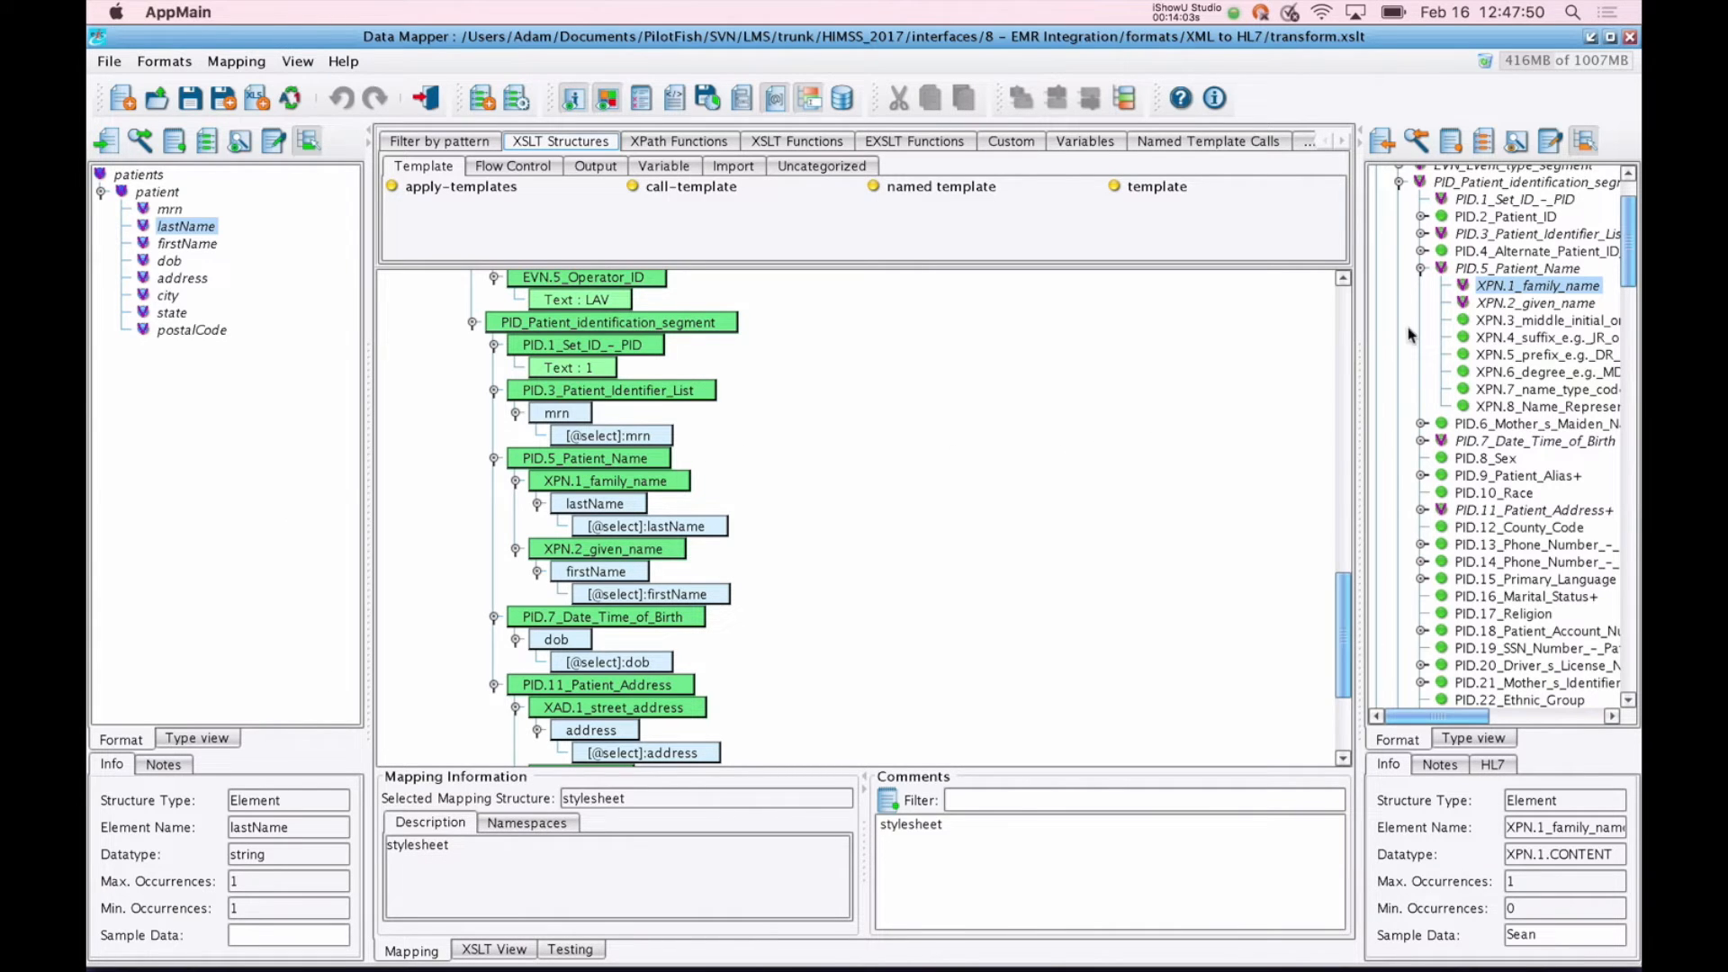
# Step: Review the HL7 v2.x format reader's version and other options for the target format, and cancel without reading a format
pyautogui.click(1376, 152)
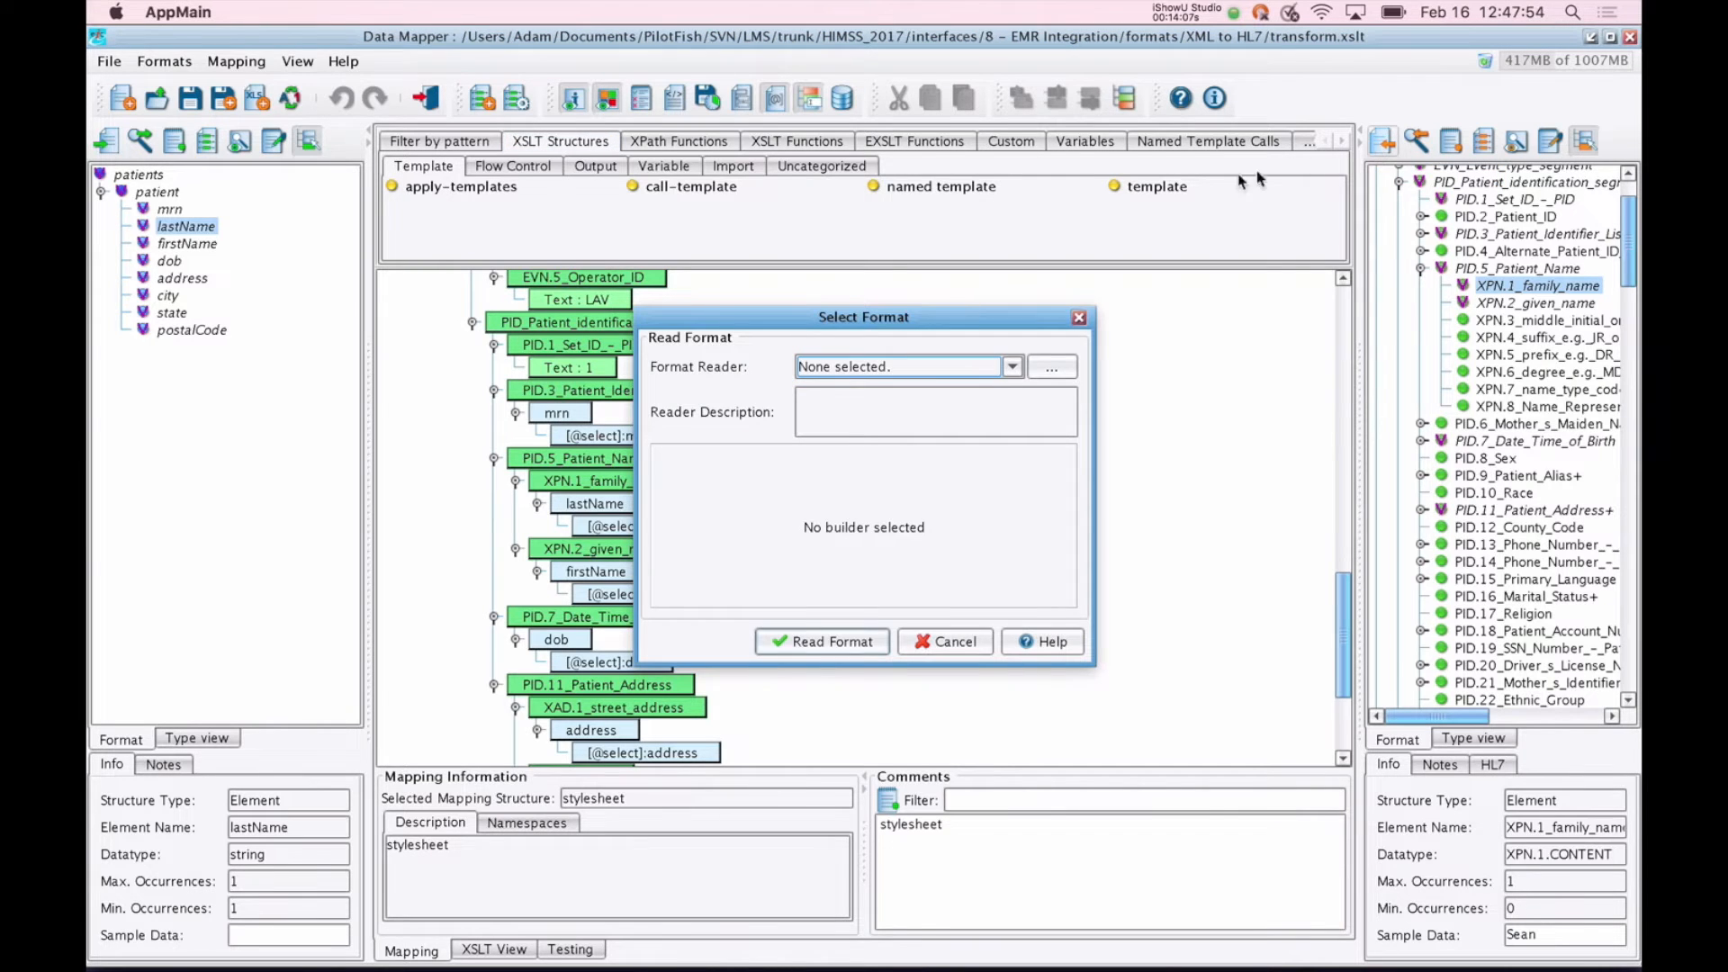
pyautogui.click(918, 368)
pyautogui.scroll(-3, 1002, 433)
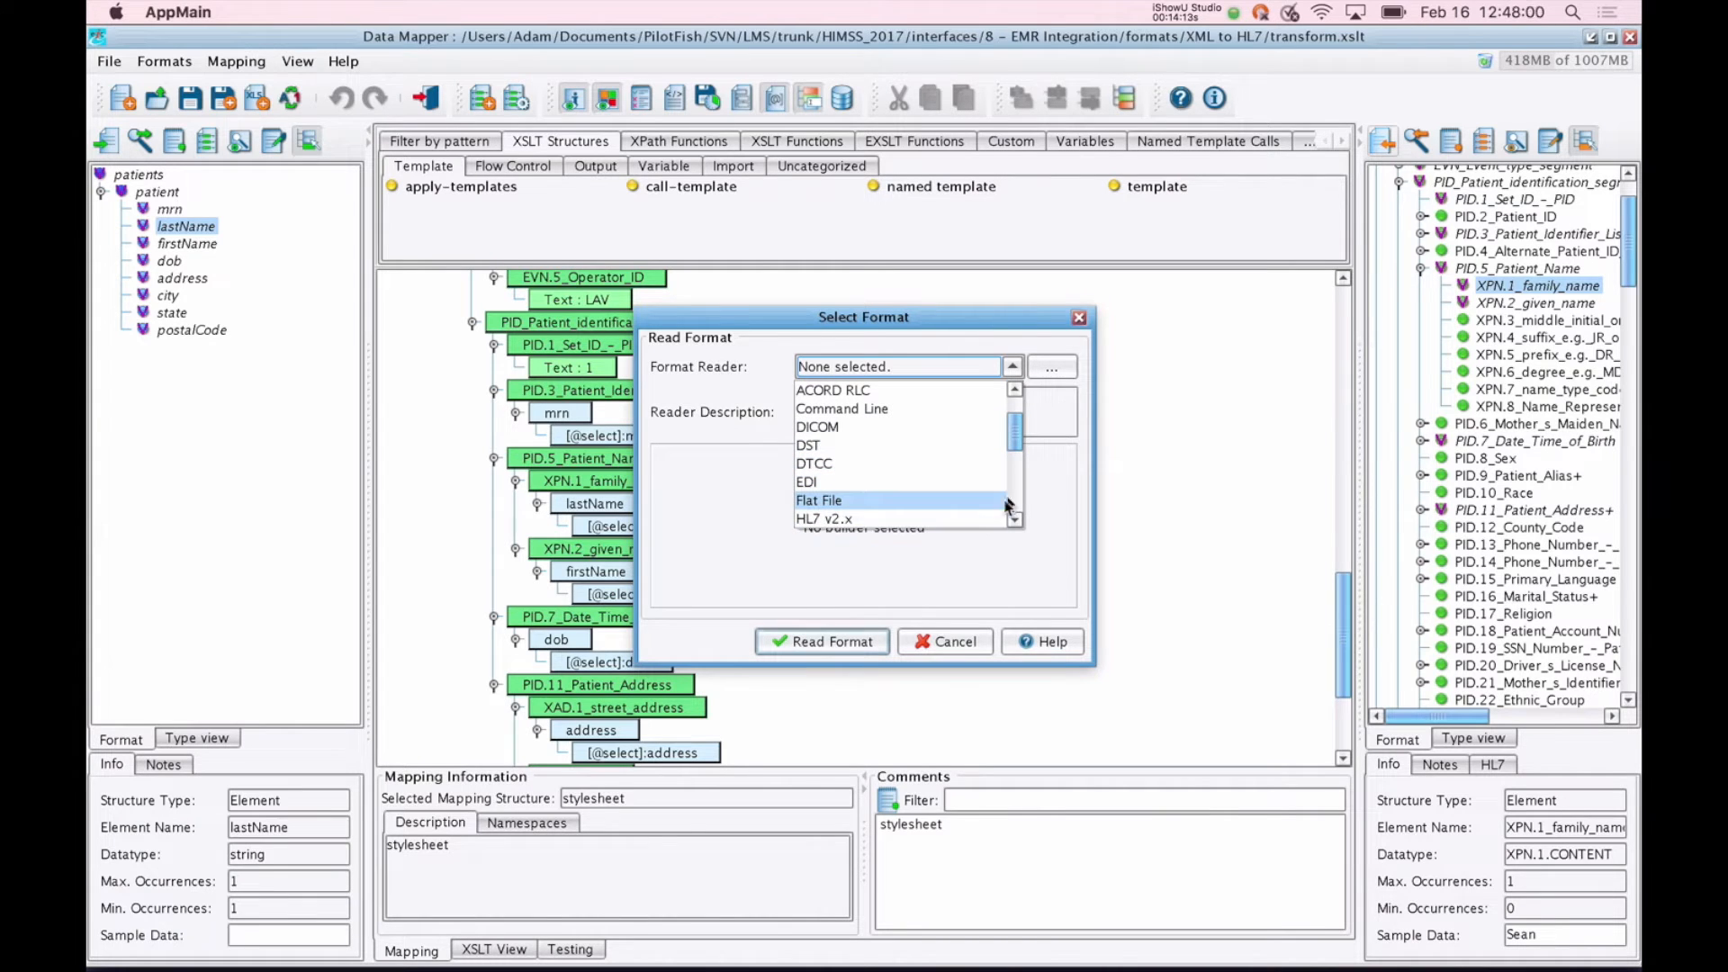
pyautogui.moveTo(1017, 436)
pyautogui.mouseDown()
pyautogui.moveTo(1019, 494)
pyautogui.moveTo(1017, 455)
pyautogui.mouseUp()
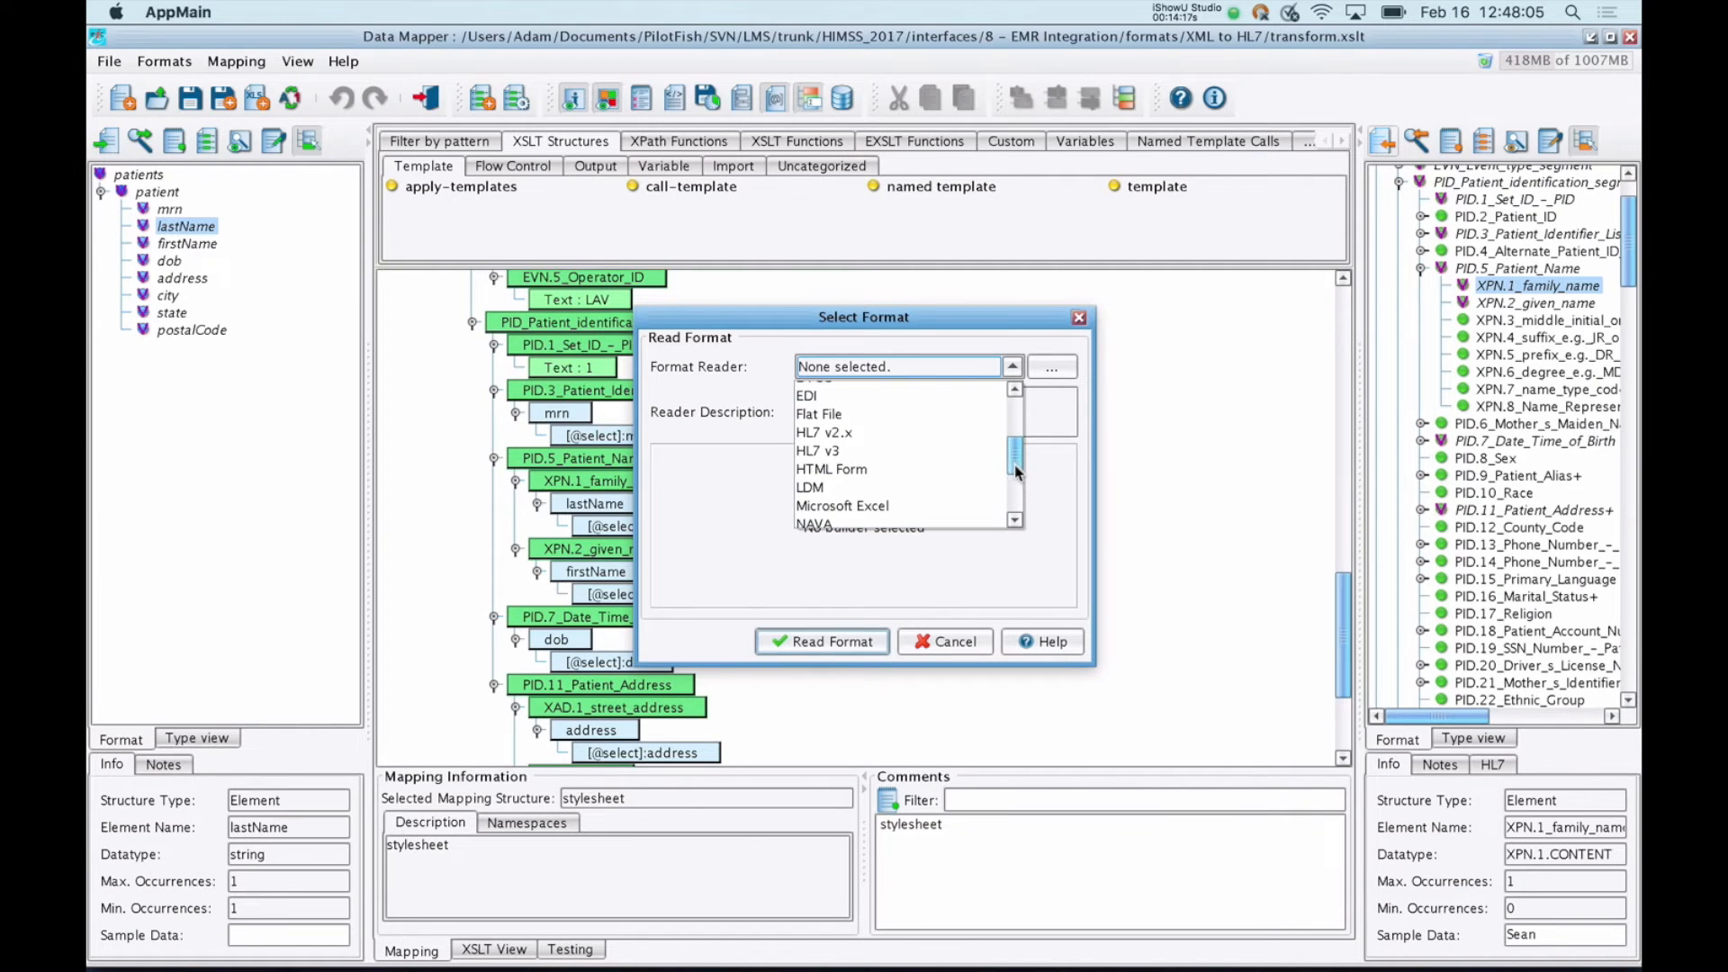
pyautogui.click(968, 437)
pyautogui.click(795, 266)
pyautogui.click(795, 270)
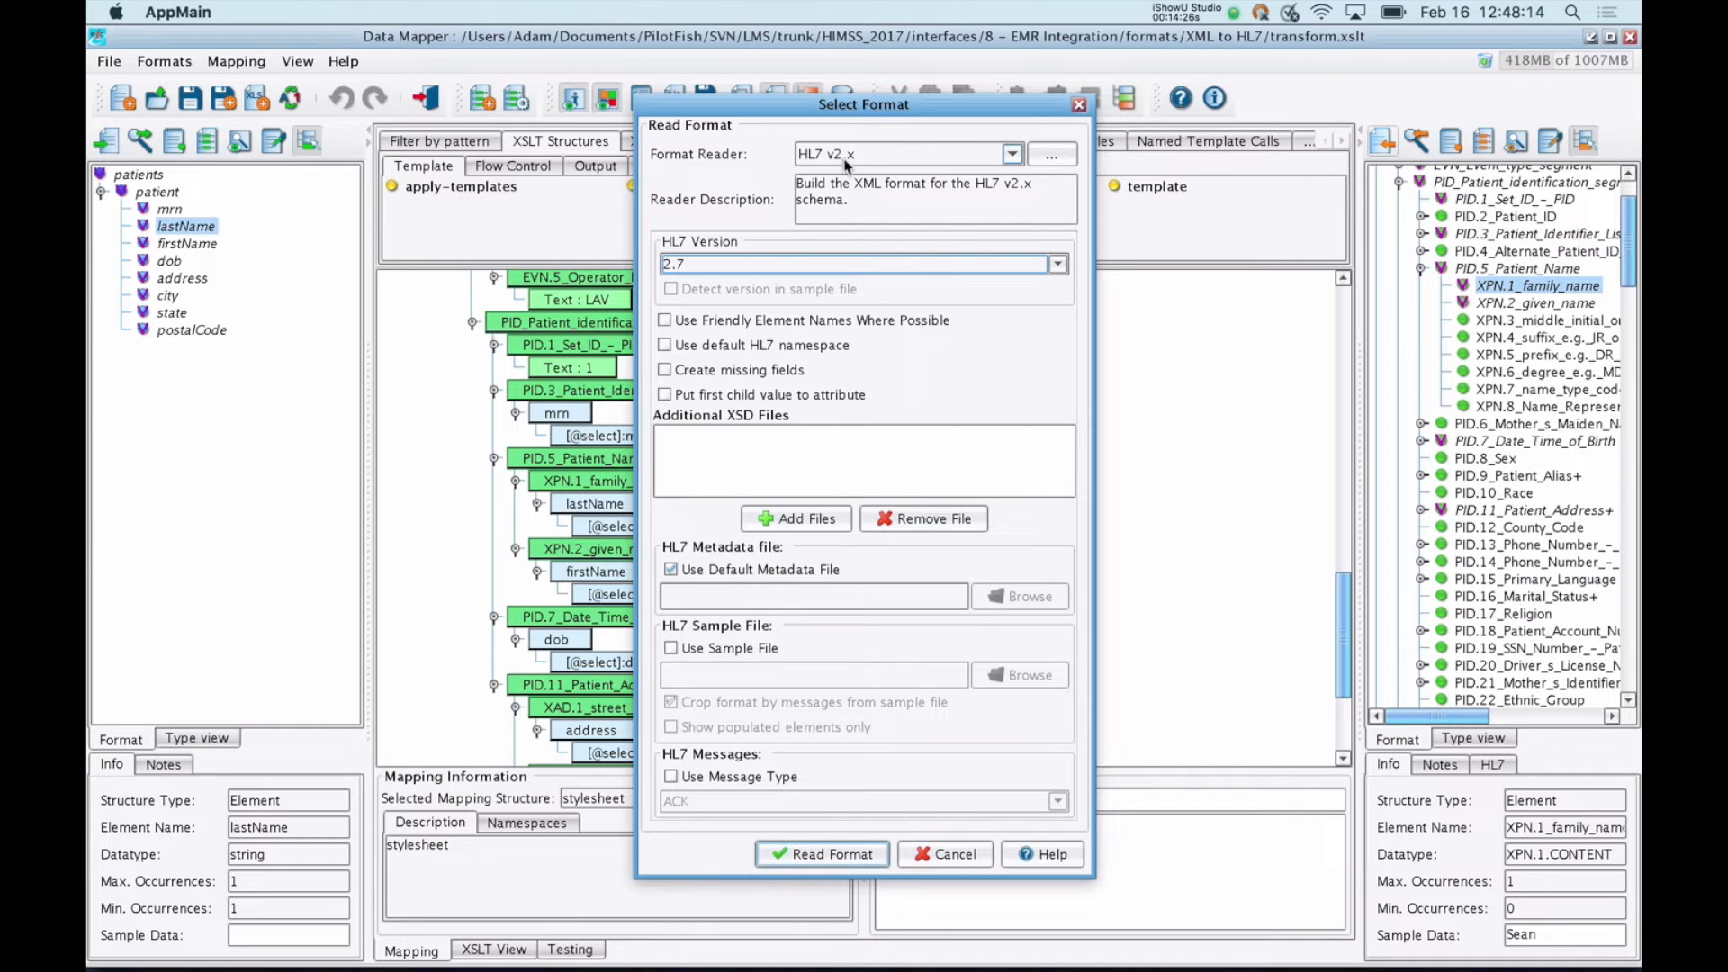
pyautogui.click(961, 862)
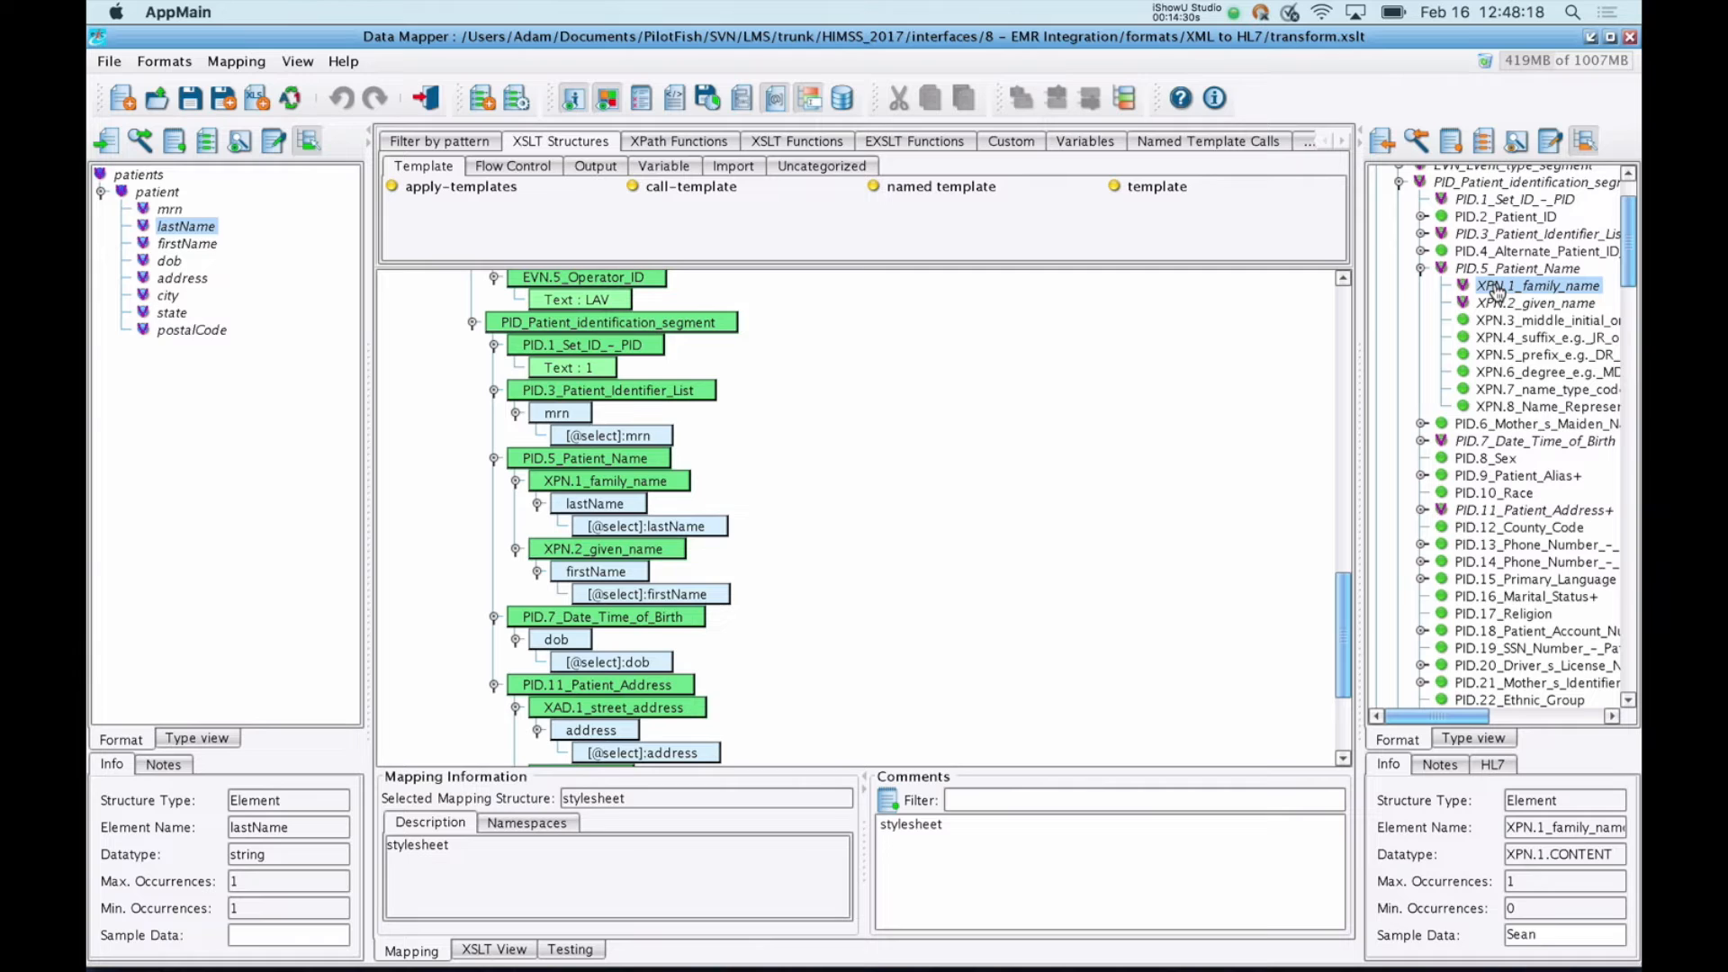
# Step: Examine the HL7 details of target fields XPN.1_family_name and PID.8_Sex, including the allowed codes for PID.8_Sex
pyautogui.click(1467, 271)
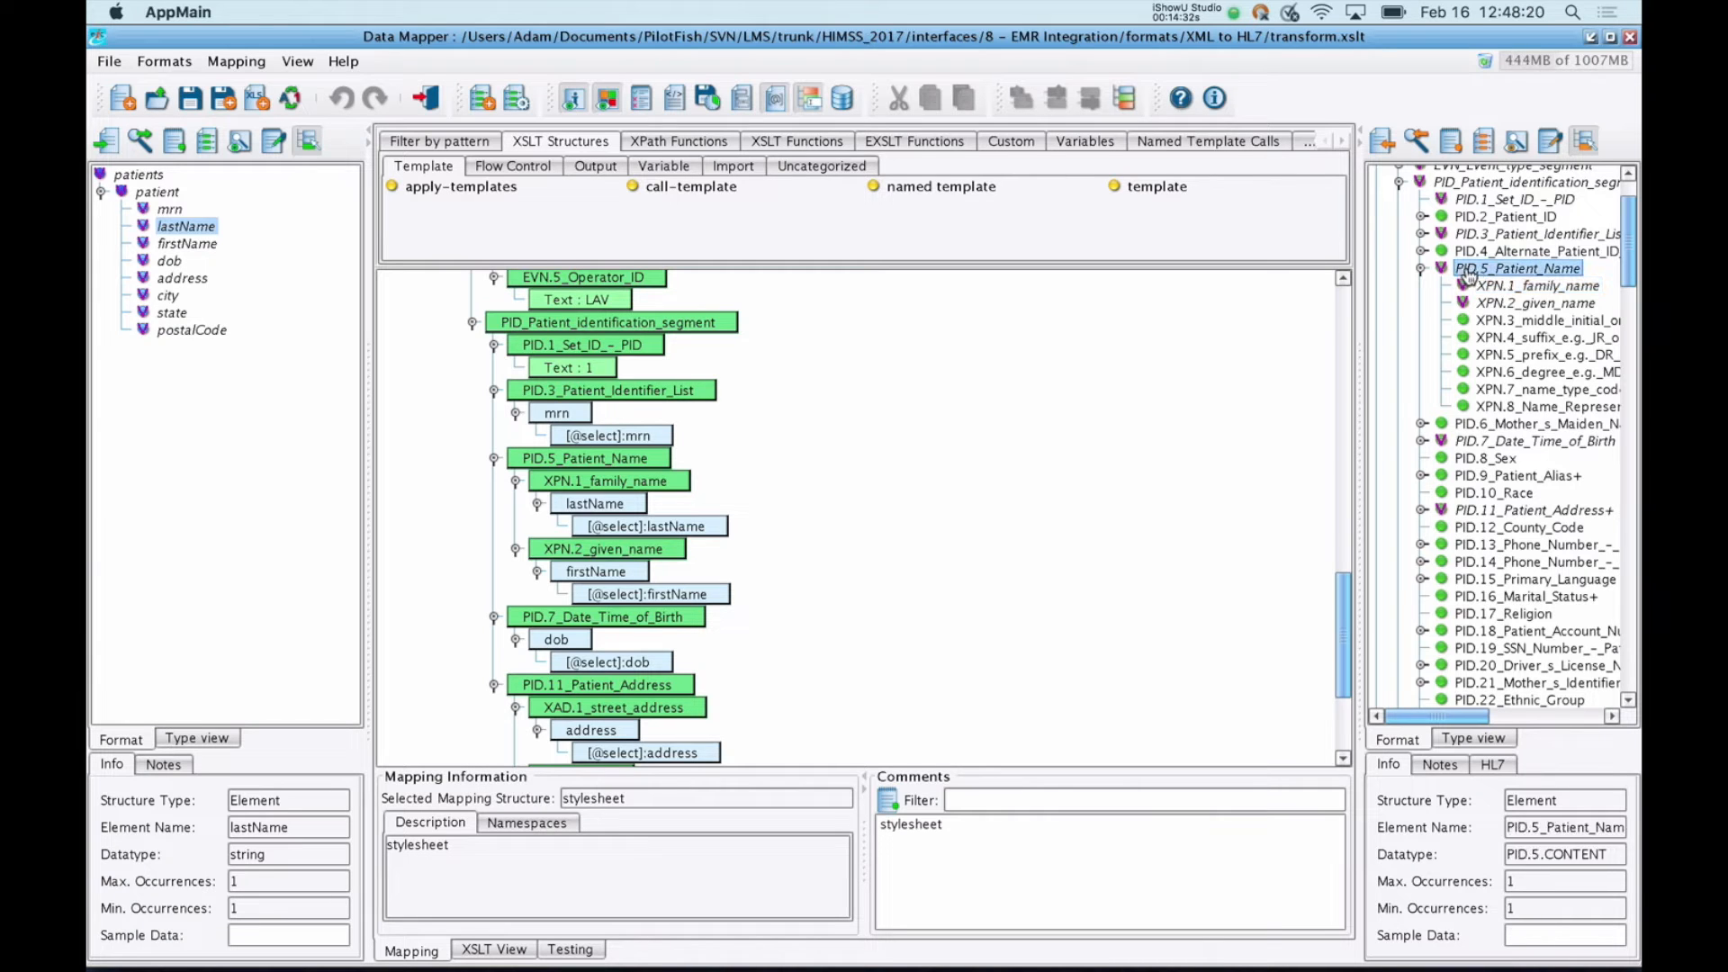
pyautogui.click(1477, 286)
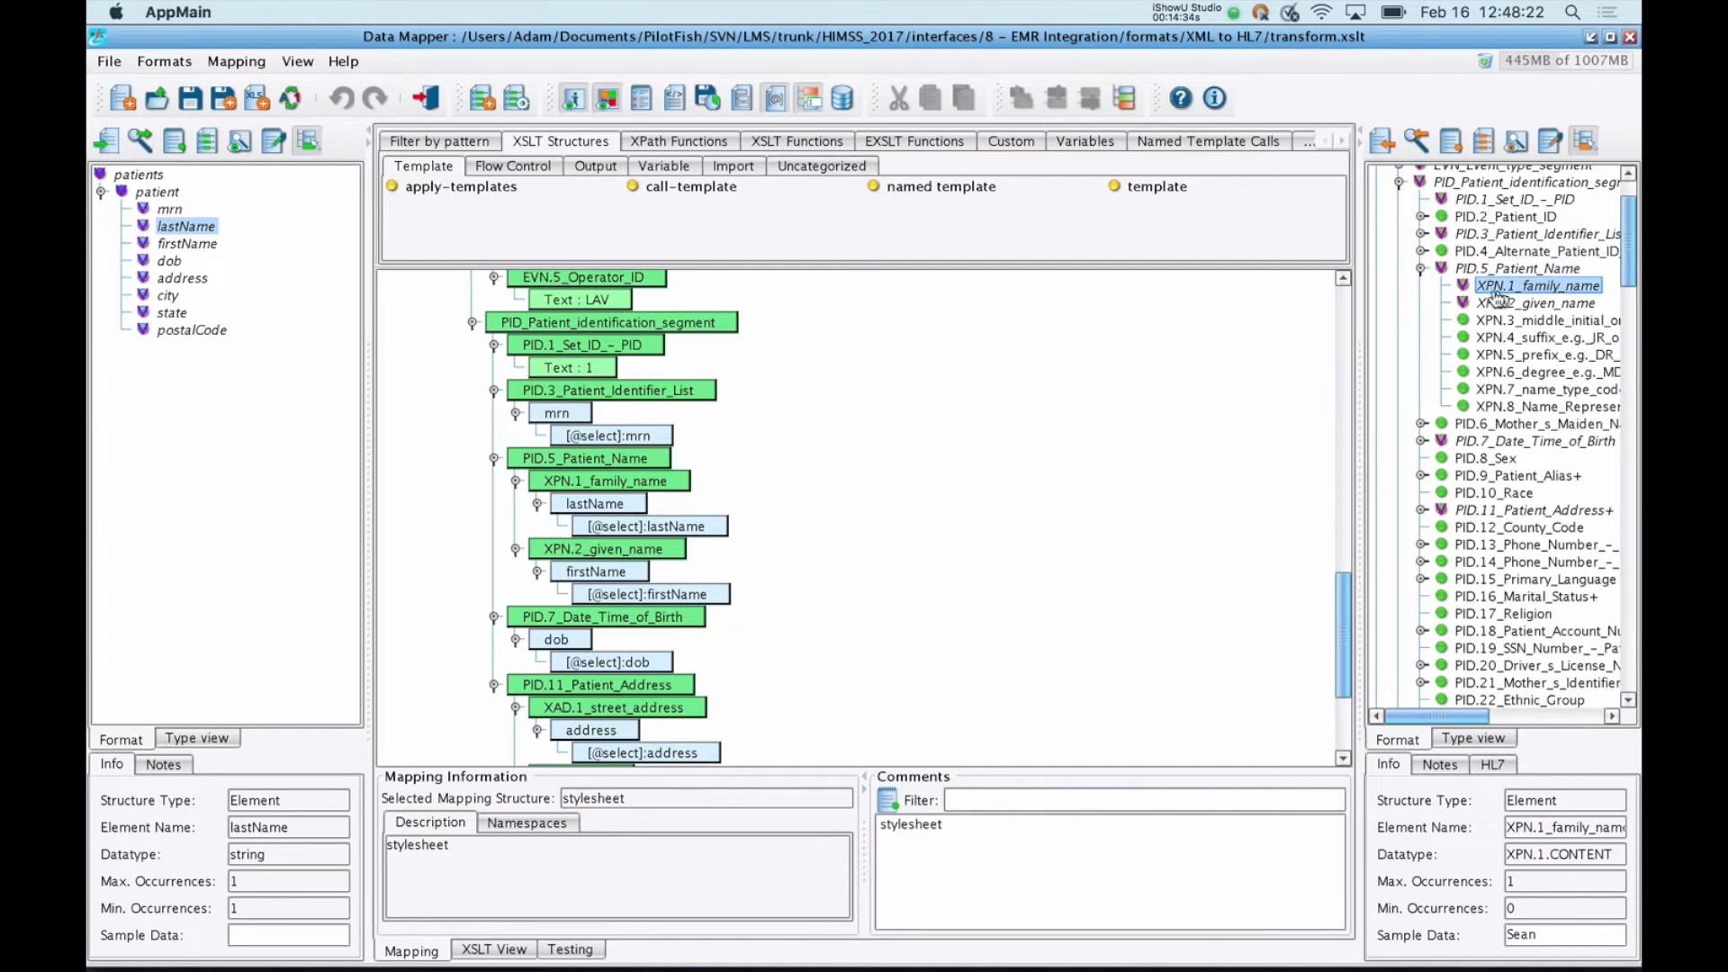
pyautogui.click(1493, 766)
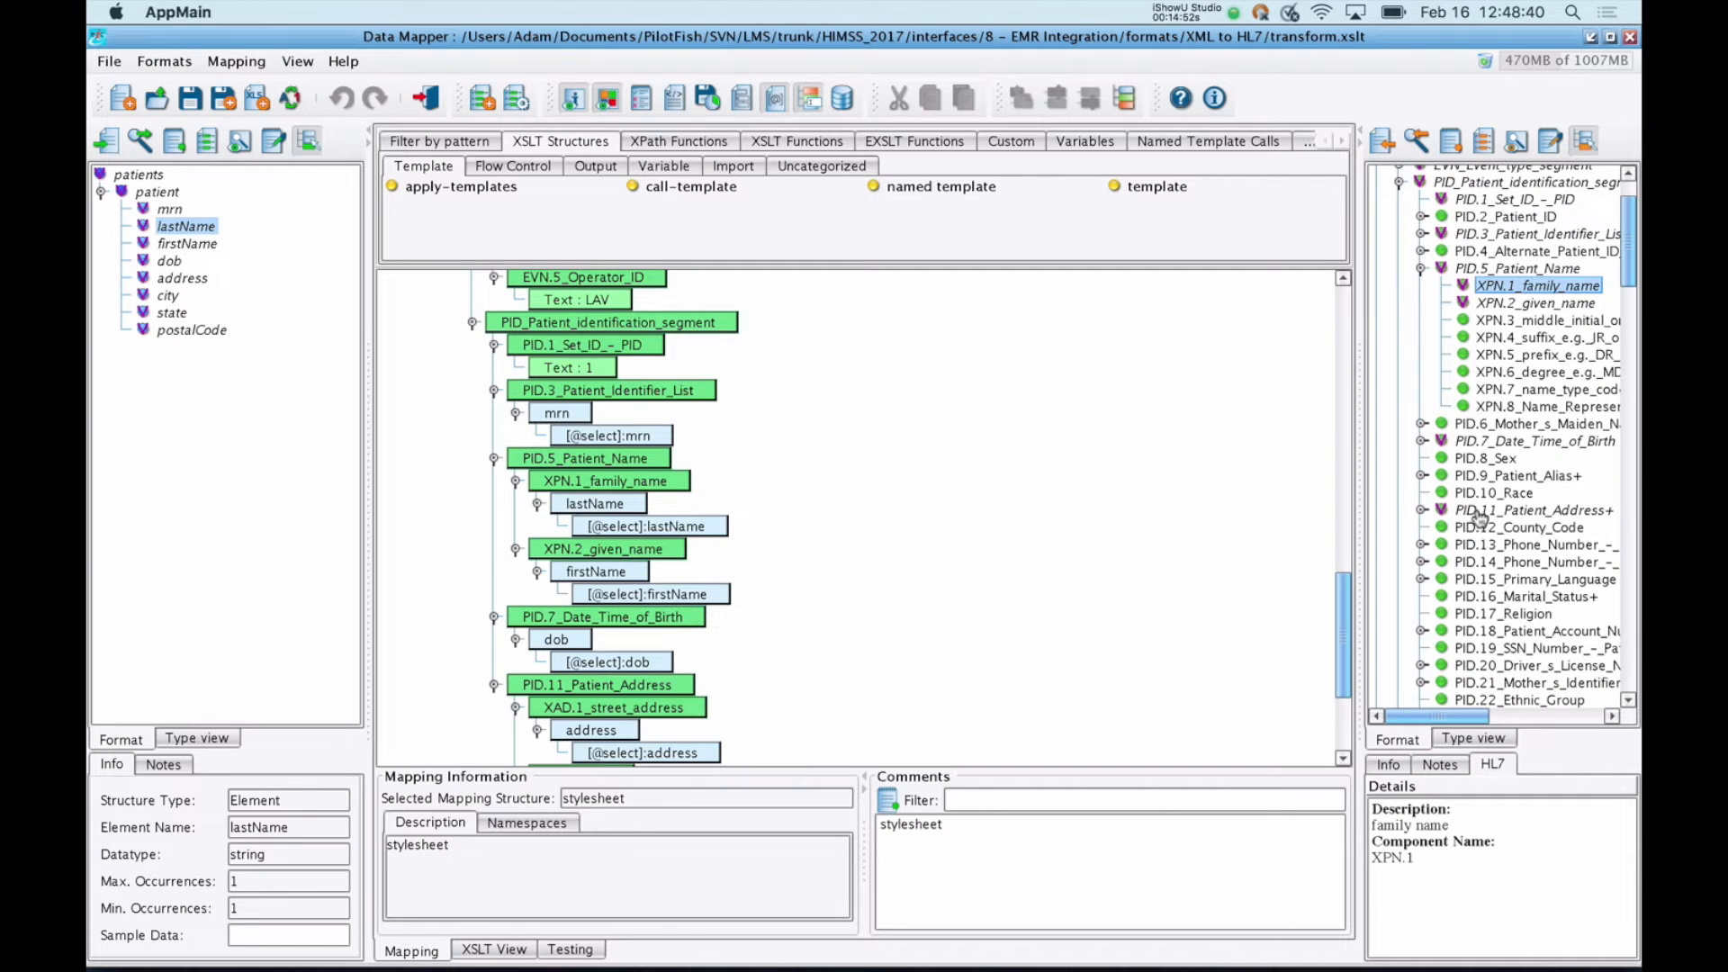
pyautogui.click(1485, 461)
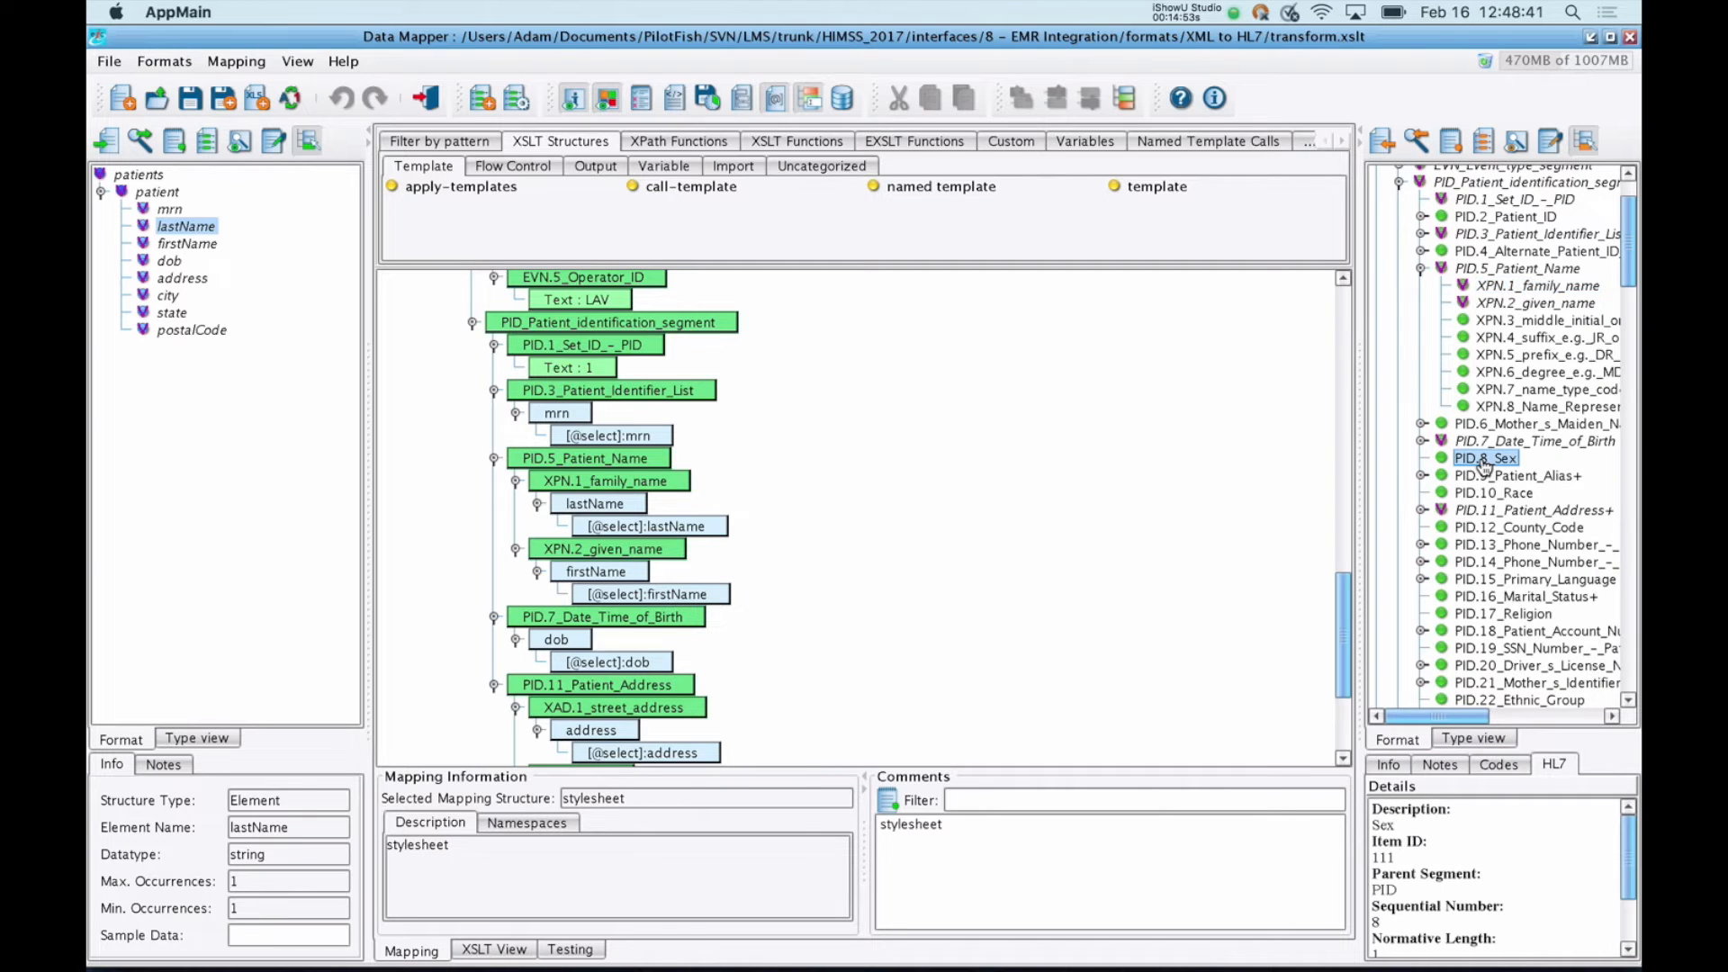
pyautogui.click(1499, 767)
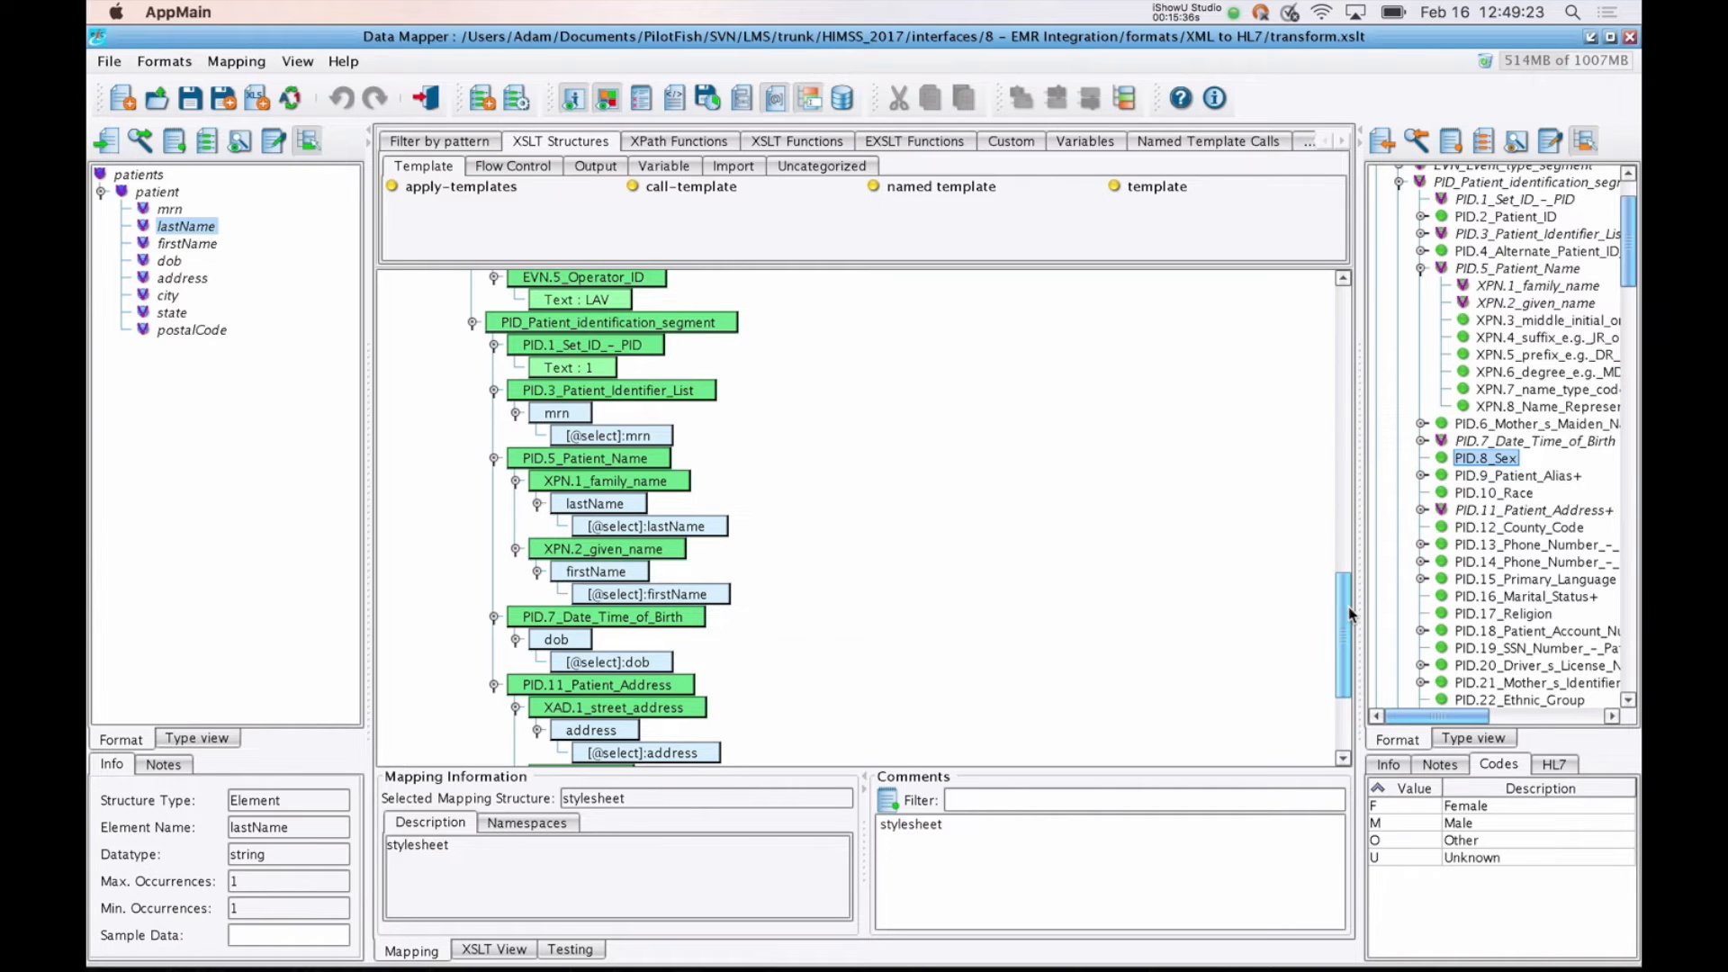
# Step: Close the Data Mapper and save the modified mapping document
pyautogui.moveTo(1349, 613); pyautogui.dragTo(1340, 297)
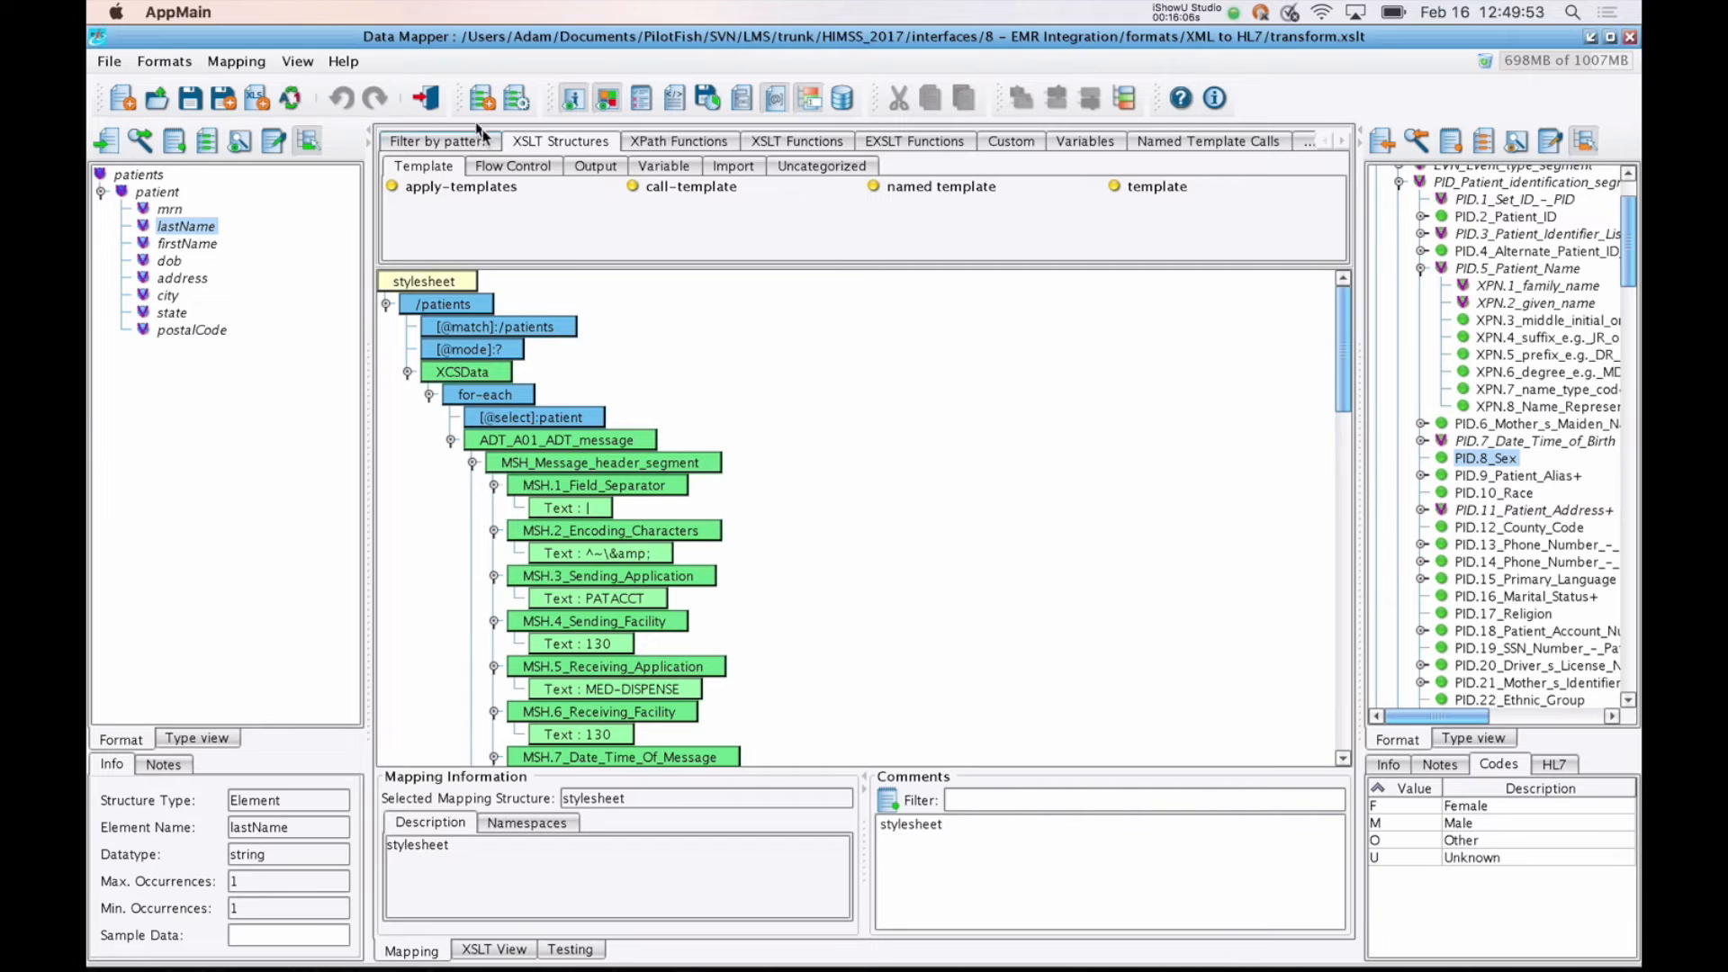
pyautogui.click(426, 99)
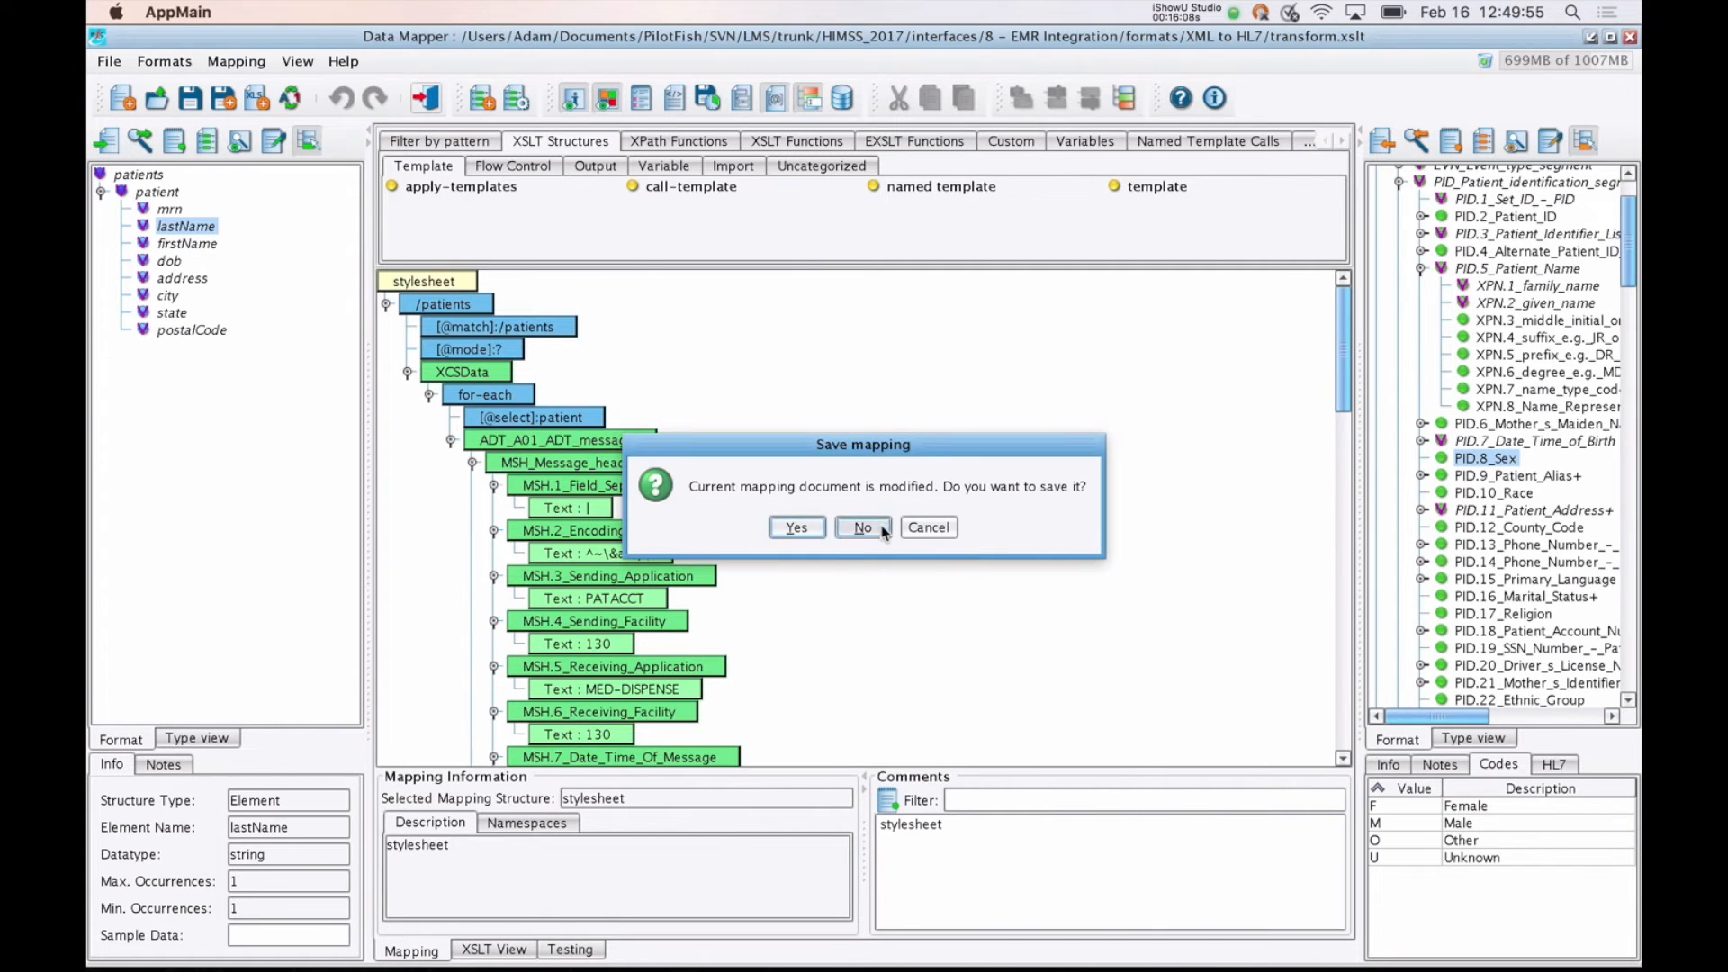
pyautogui.click(797, 529)
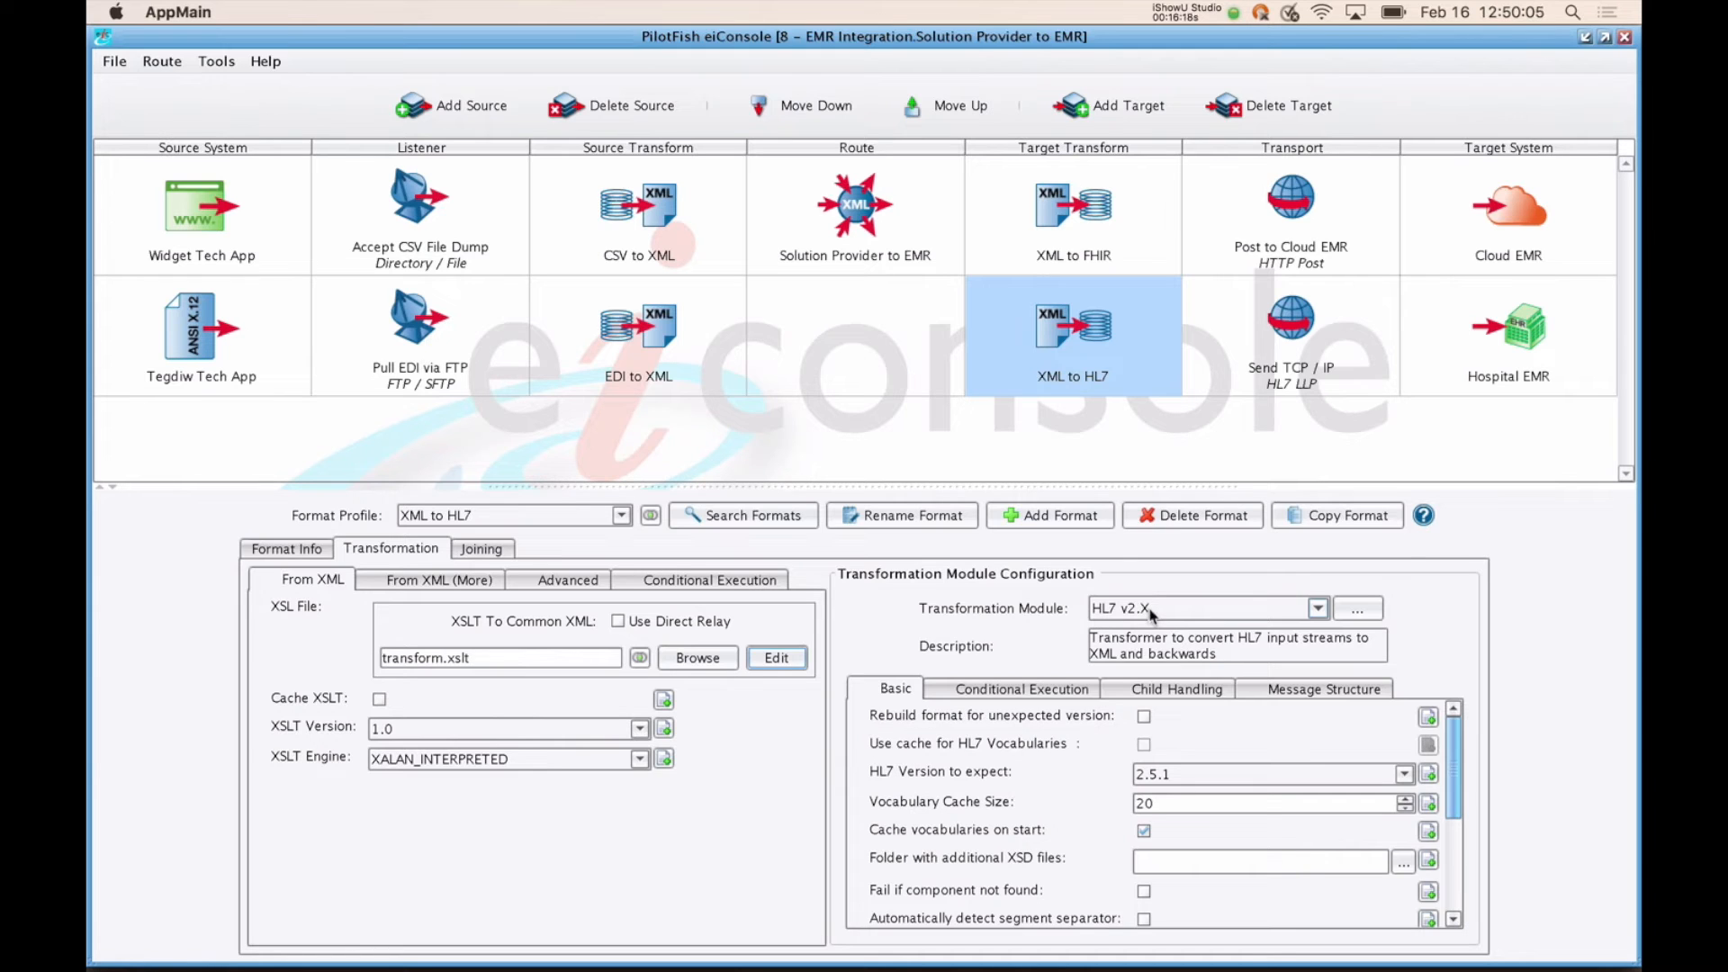
# Step: Review the Post to Cloud EMR transport's available types and processor configuration without changes, and select the Send TCP / IP transport
pyautogui.click(1278, 246)
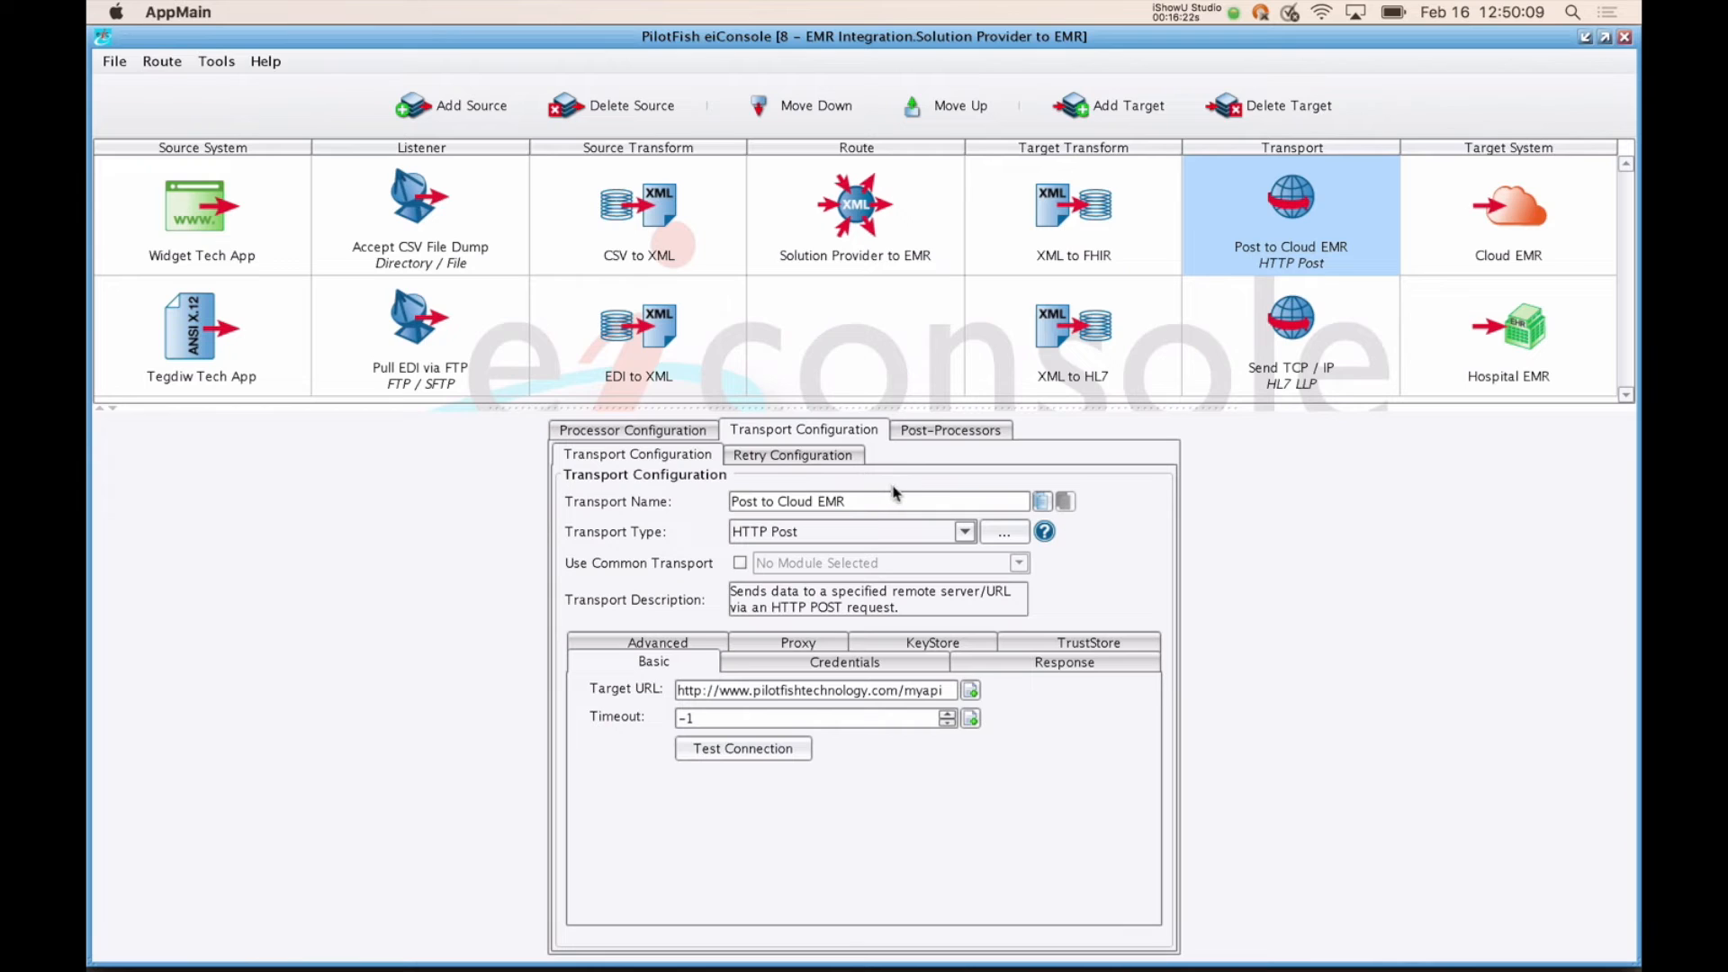
pyautogui.click(844, 532)
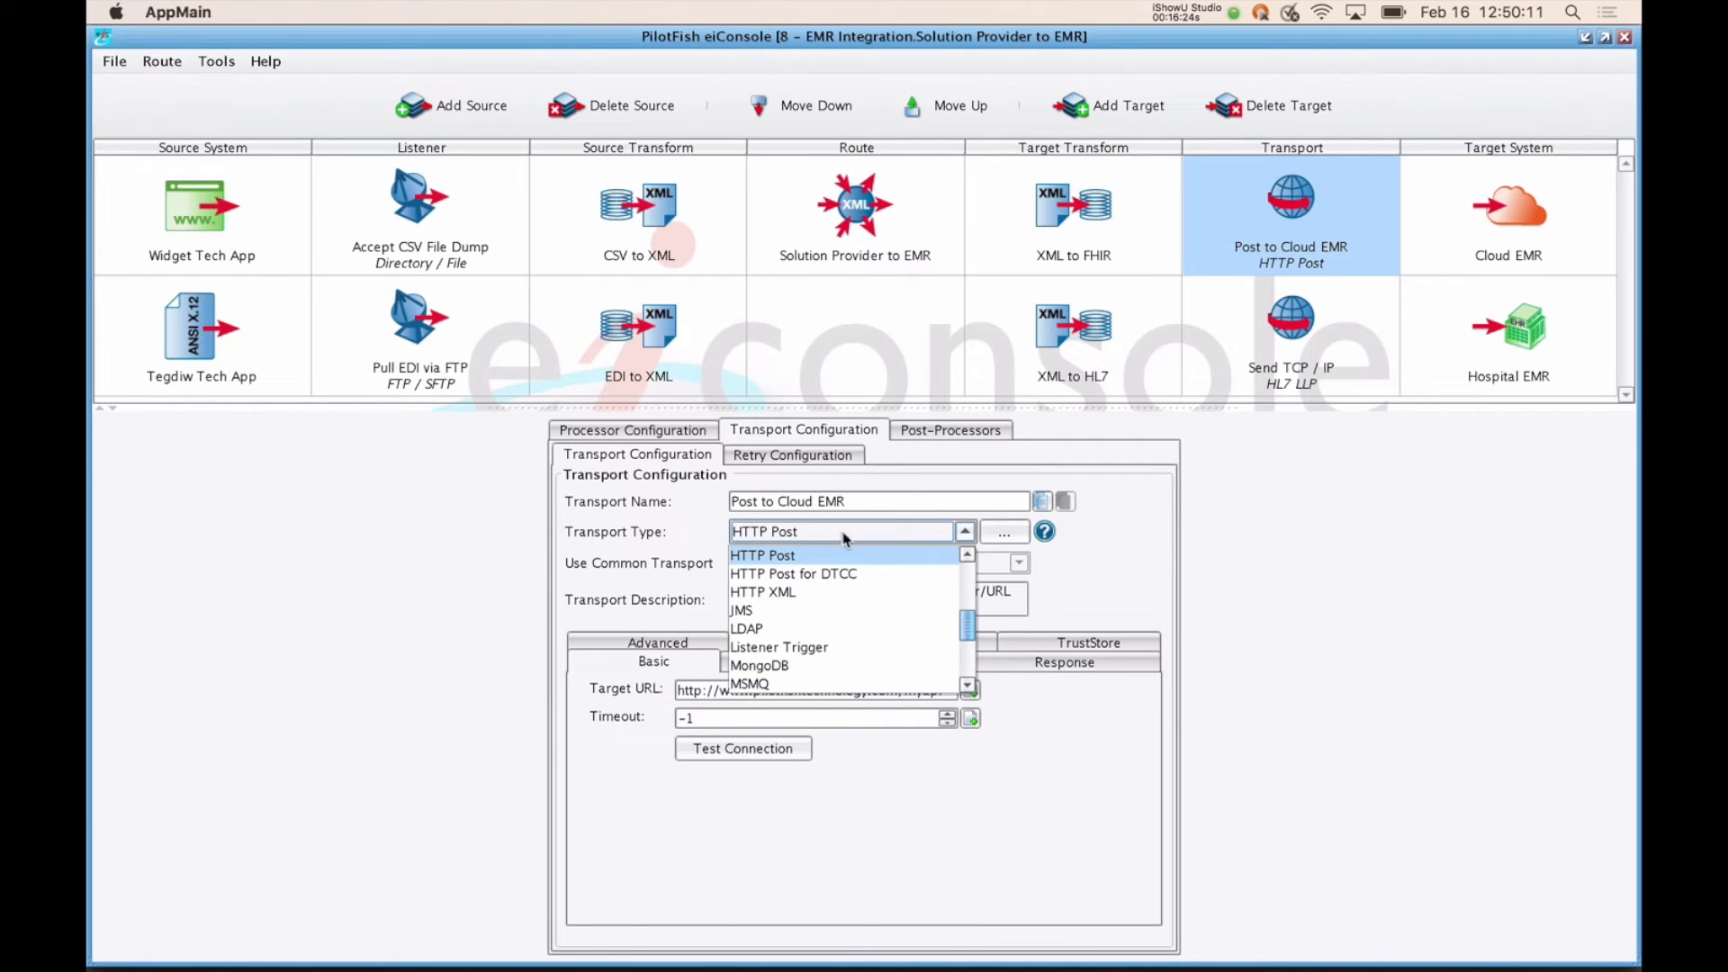
pyautogui.click(844, 537)
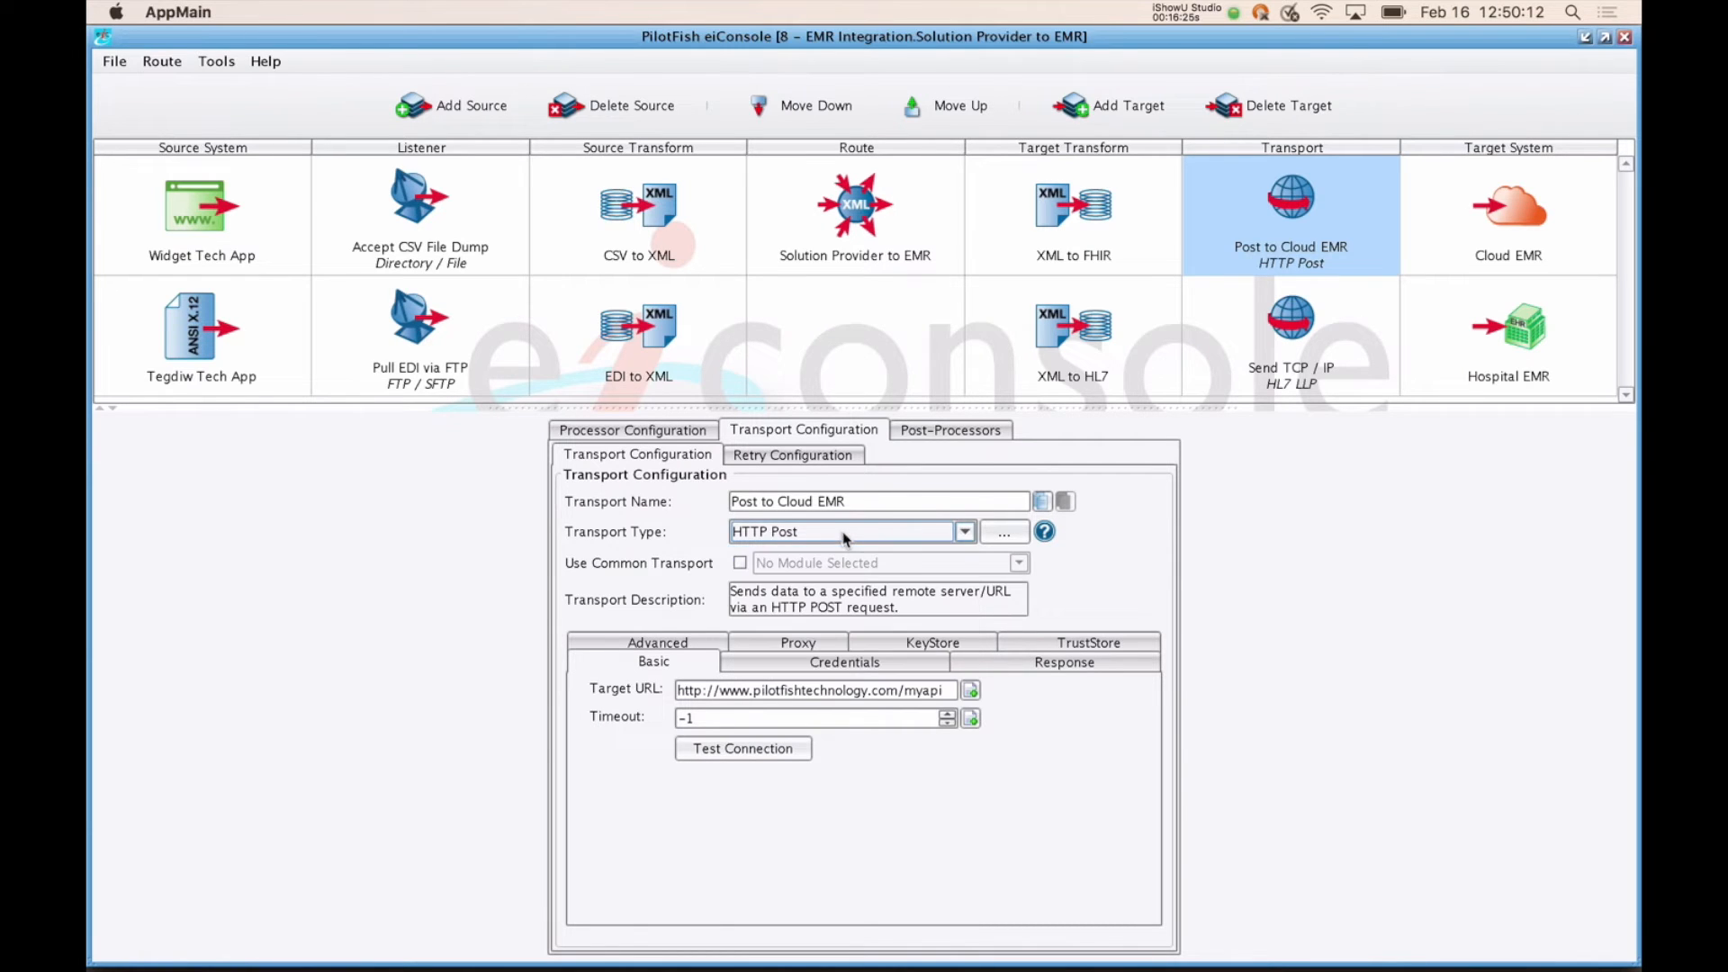
pyautogui.click(618, 432)
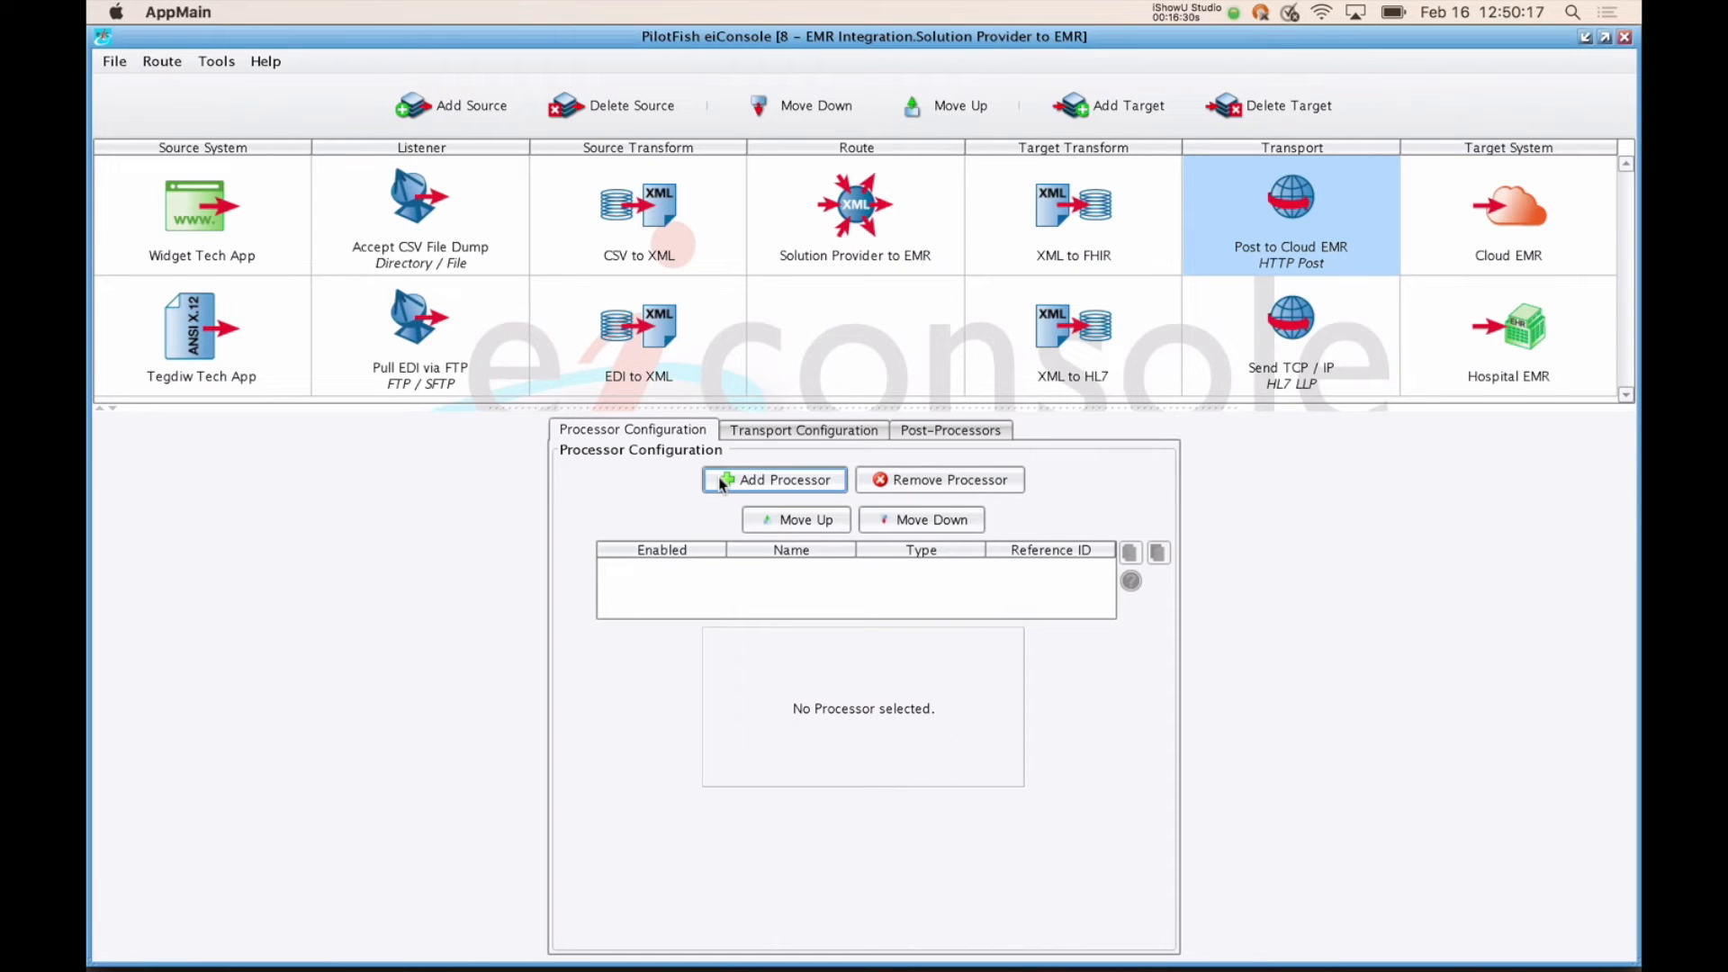
pyautogui.click(756, 431)
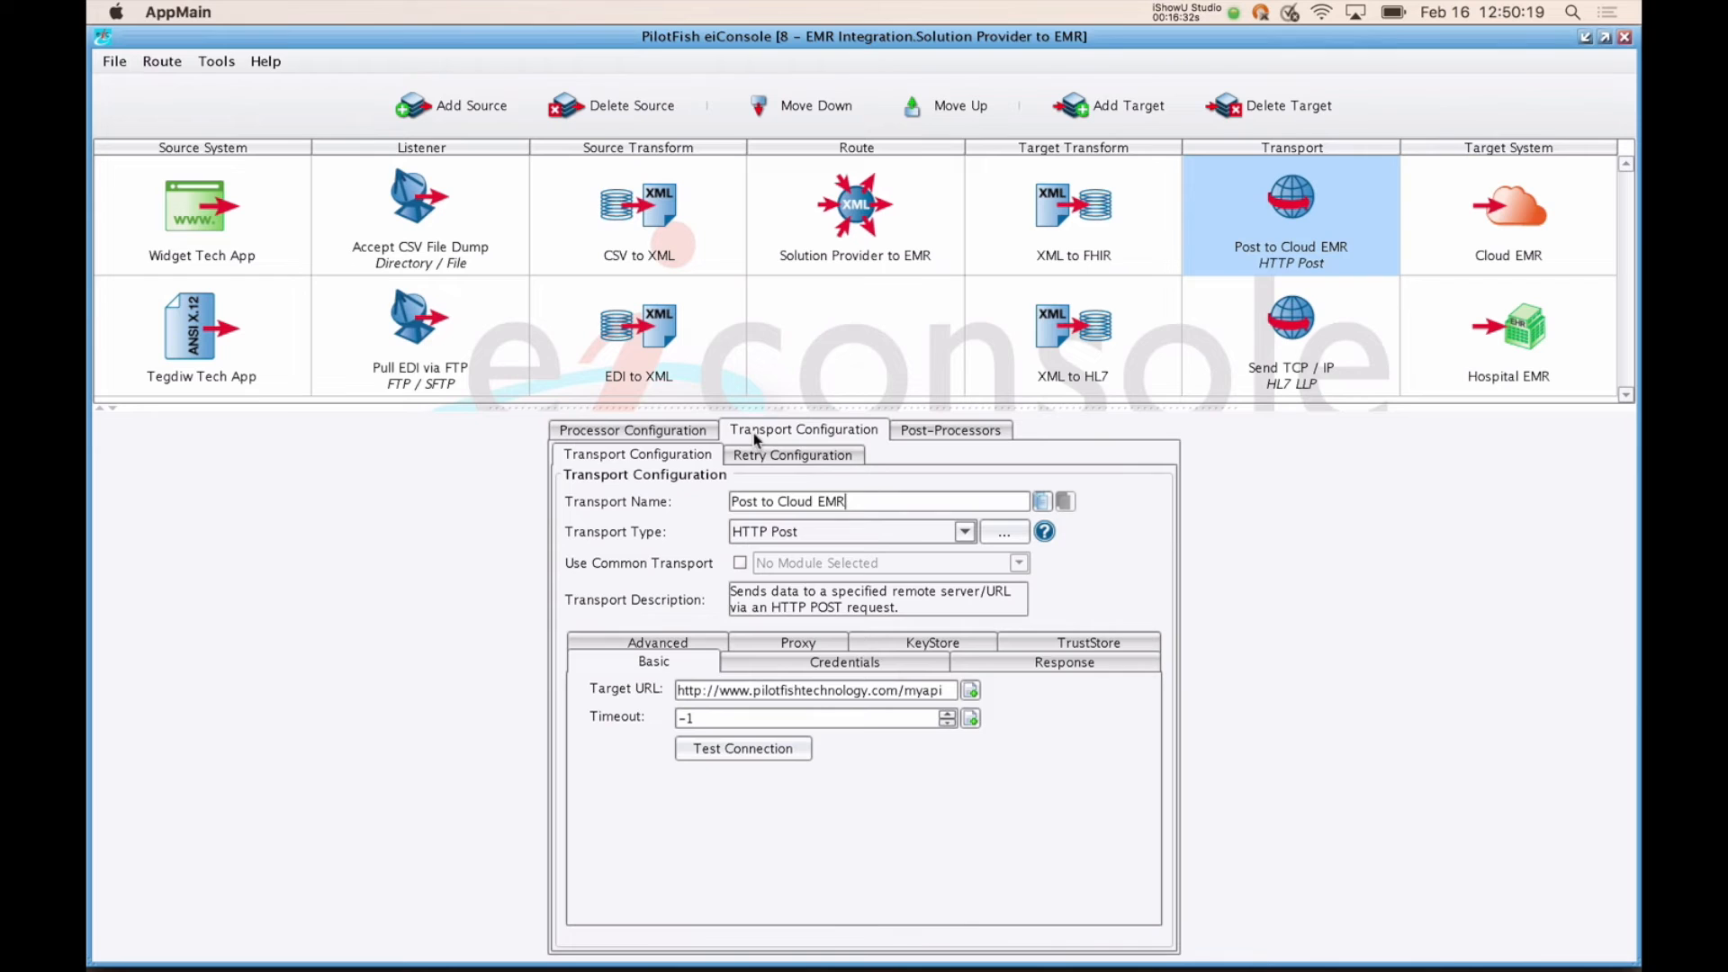
pyautogui.click(912, 539)
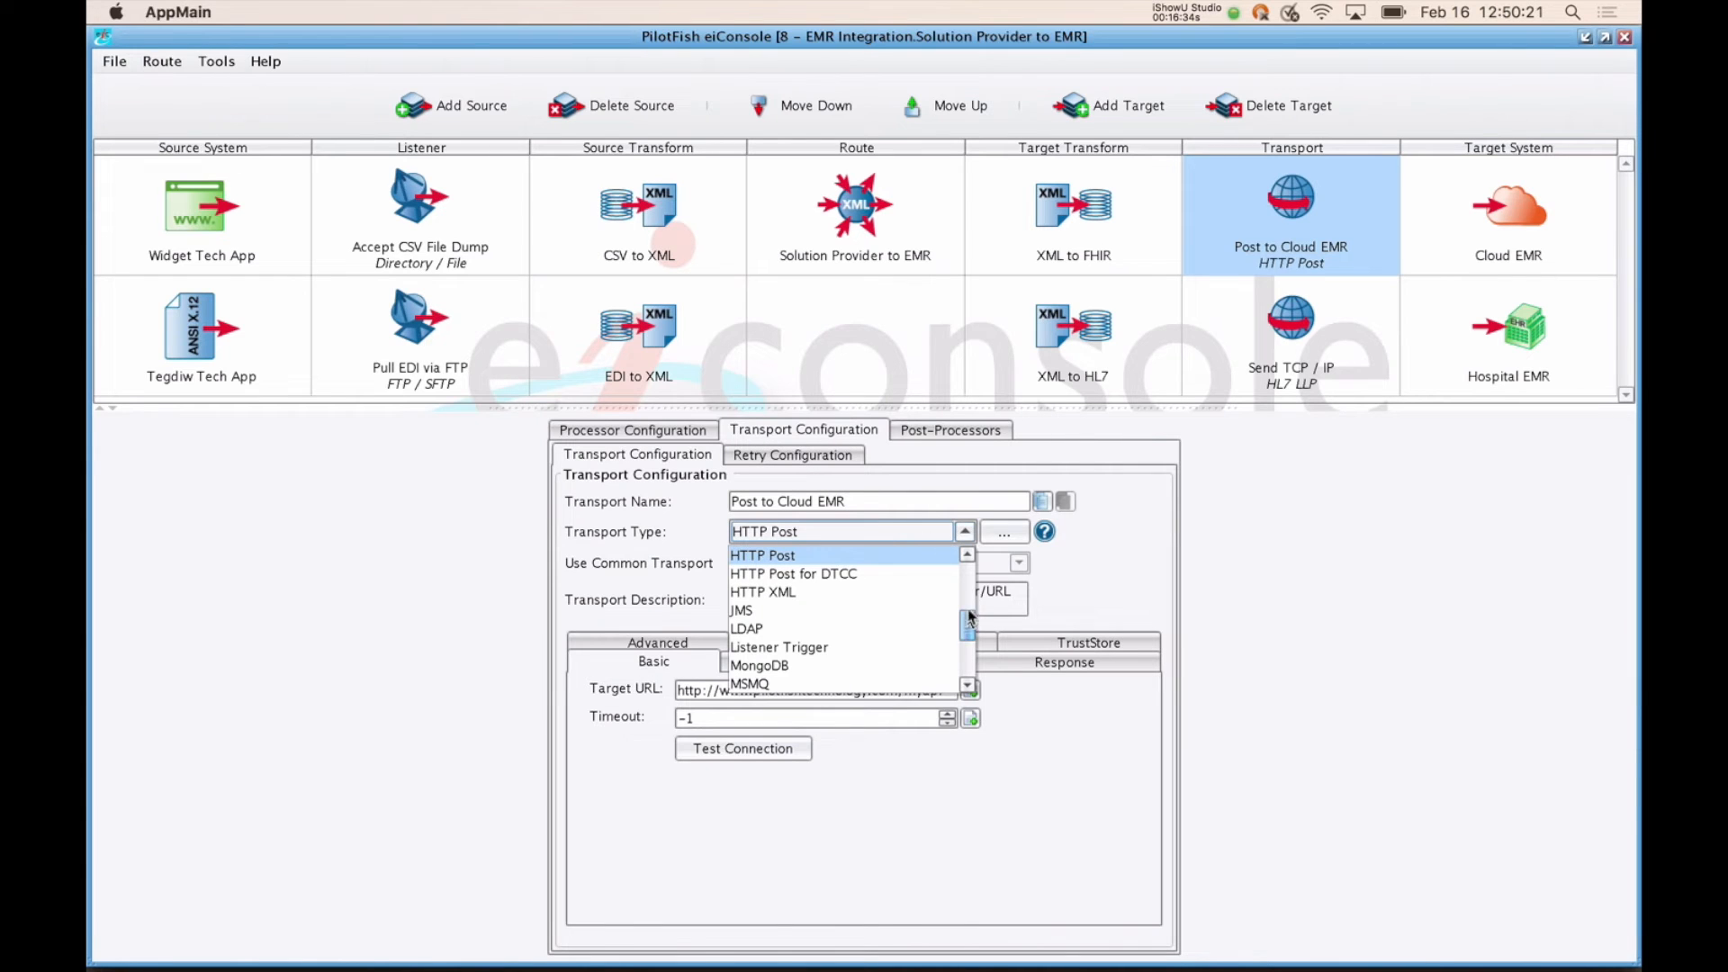
pyautogui.moveTo(969, 631); pyautogui.dragTo(970, 627)
pyautogui.click(940, 565)
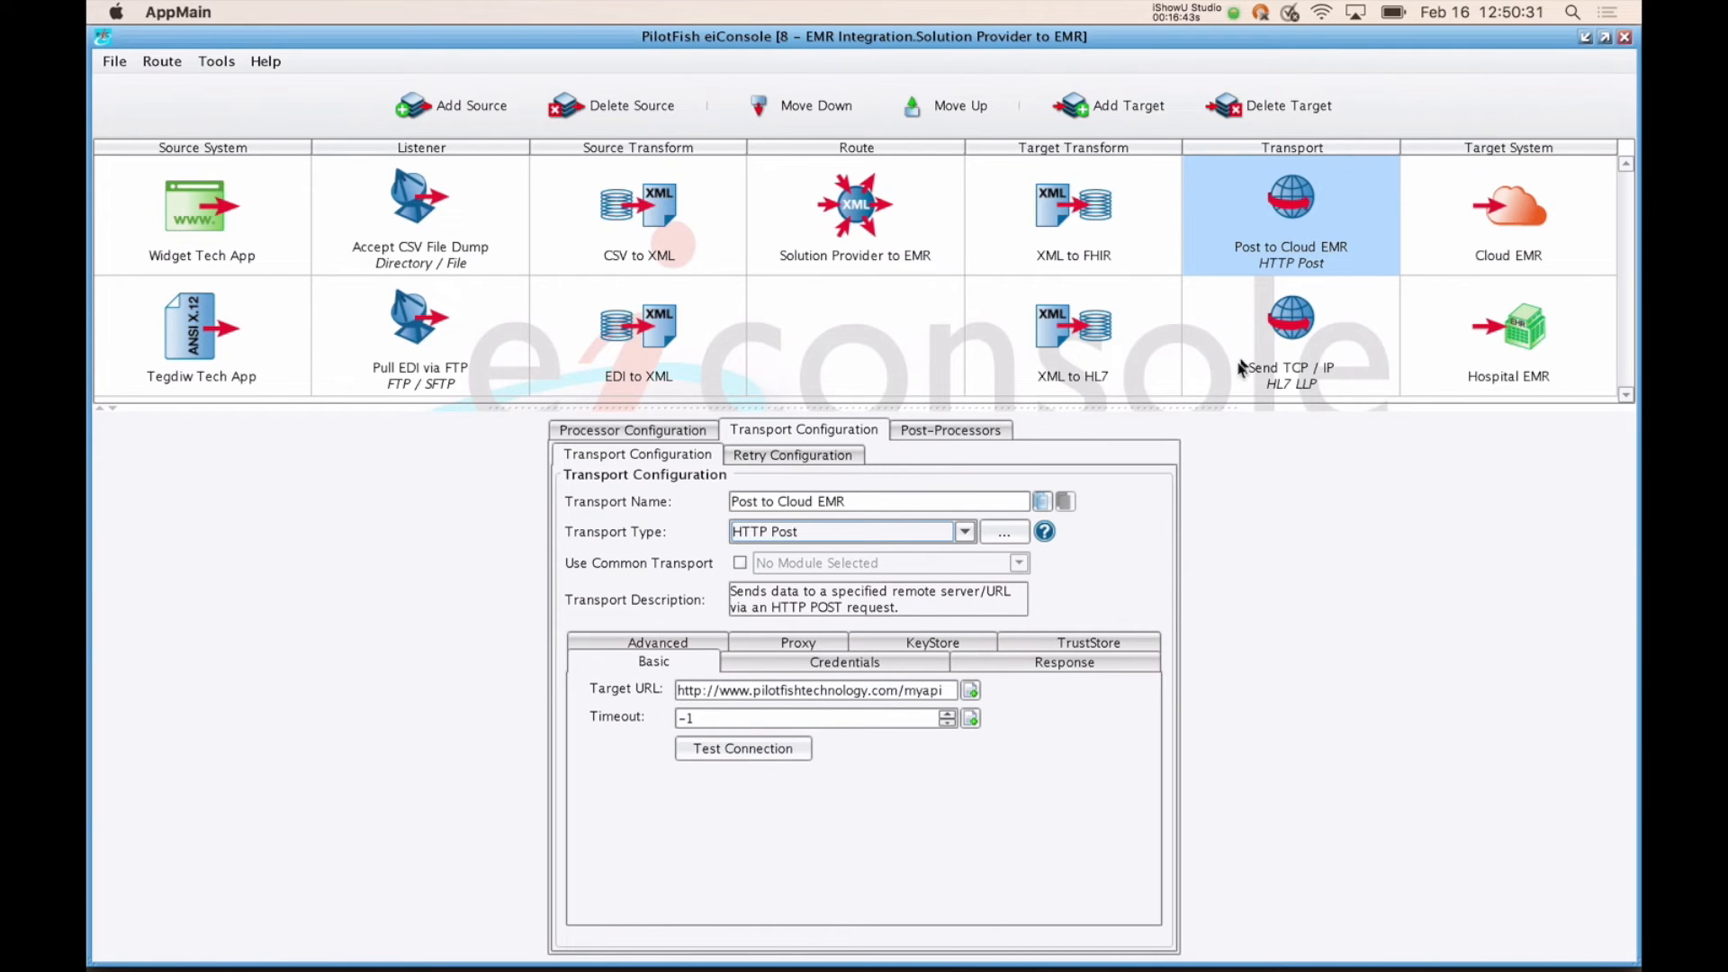
pyautogui.click(1245, 358)
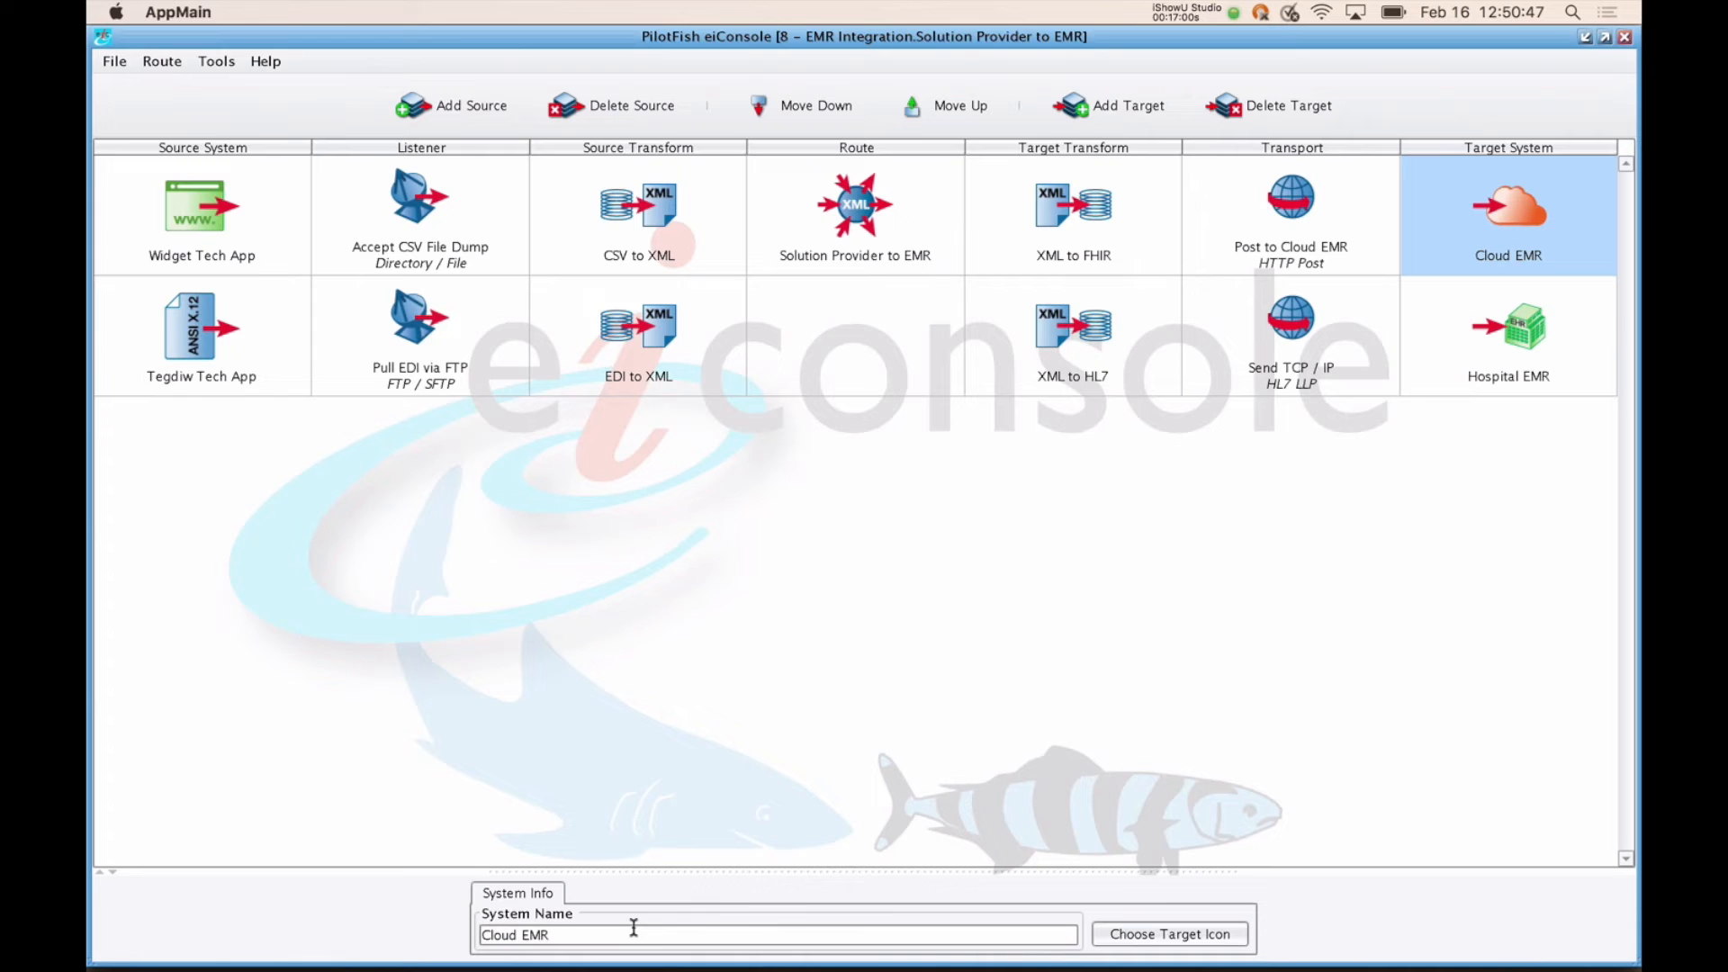
# Step: Browse the available target icons for the Cloud EMR system and cancel without choosing one
pyautogui.click(1143, 934)
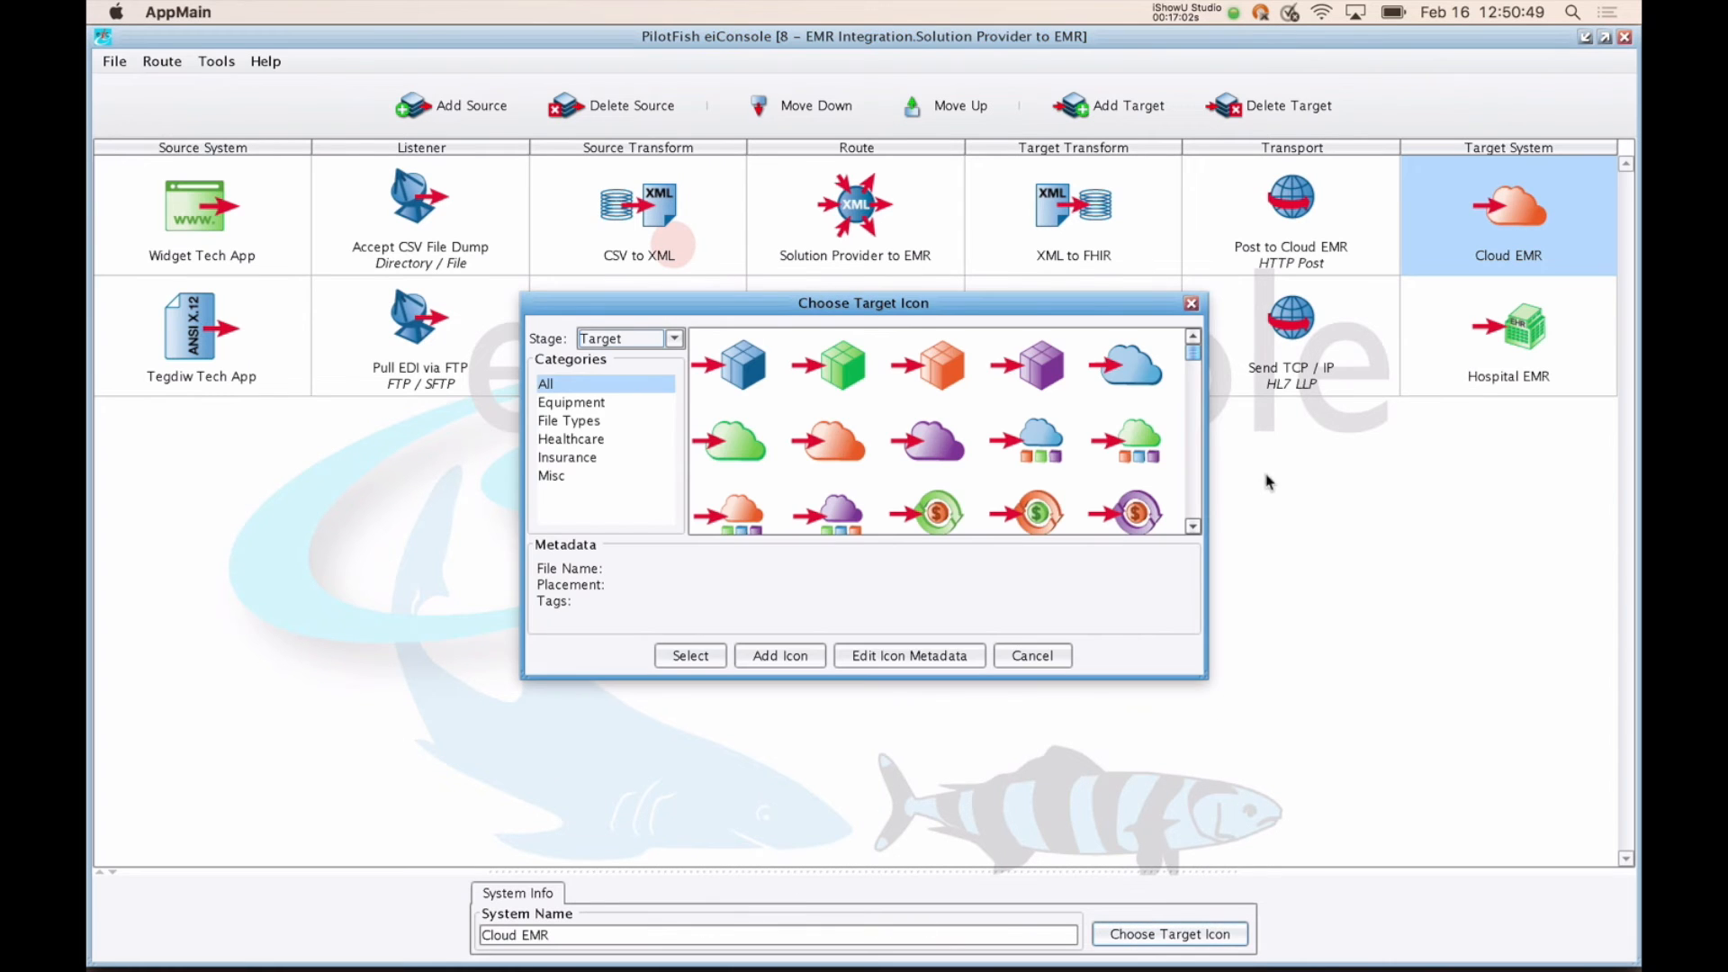
pyautogui.moveTo(1192, 352)
pyautogui.mouseDown()
pyautogui.moveTo(1195, 370)
pyautogui.moveTo(1196, 342)
pyautogui.mouseUp()
pyautogui.click(1030, 656)
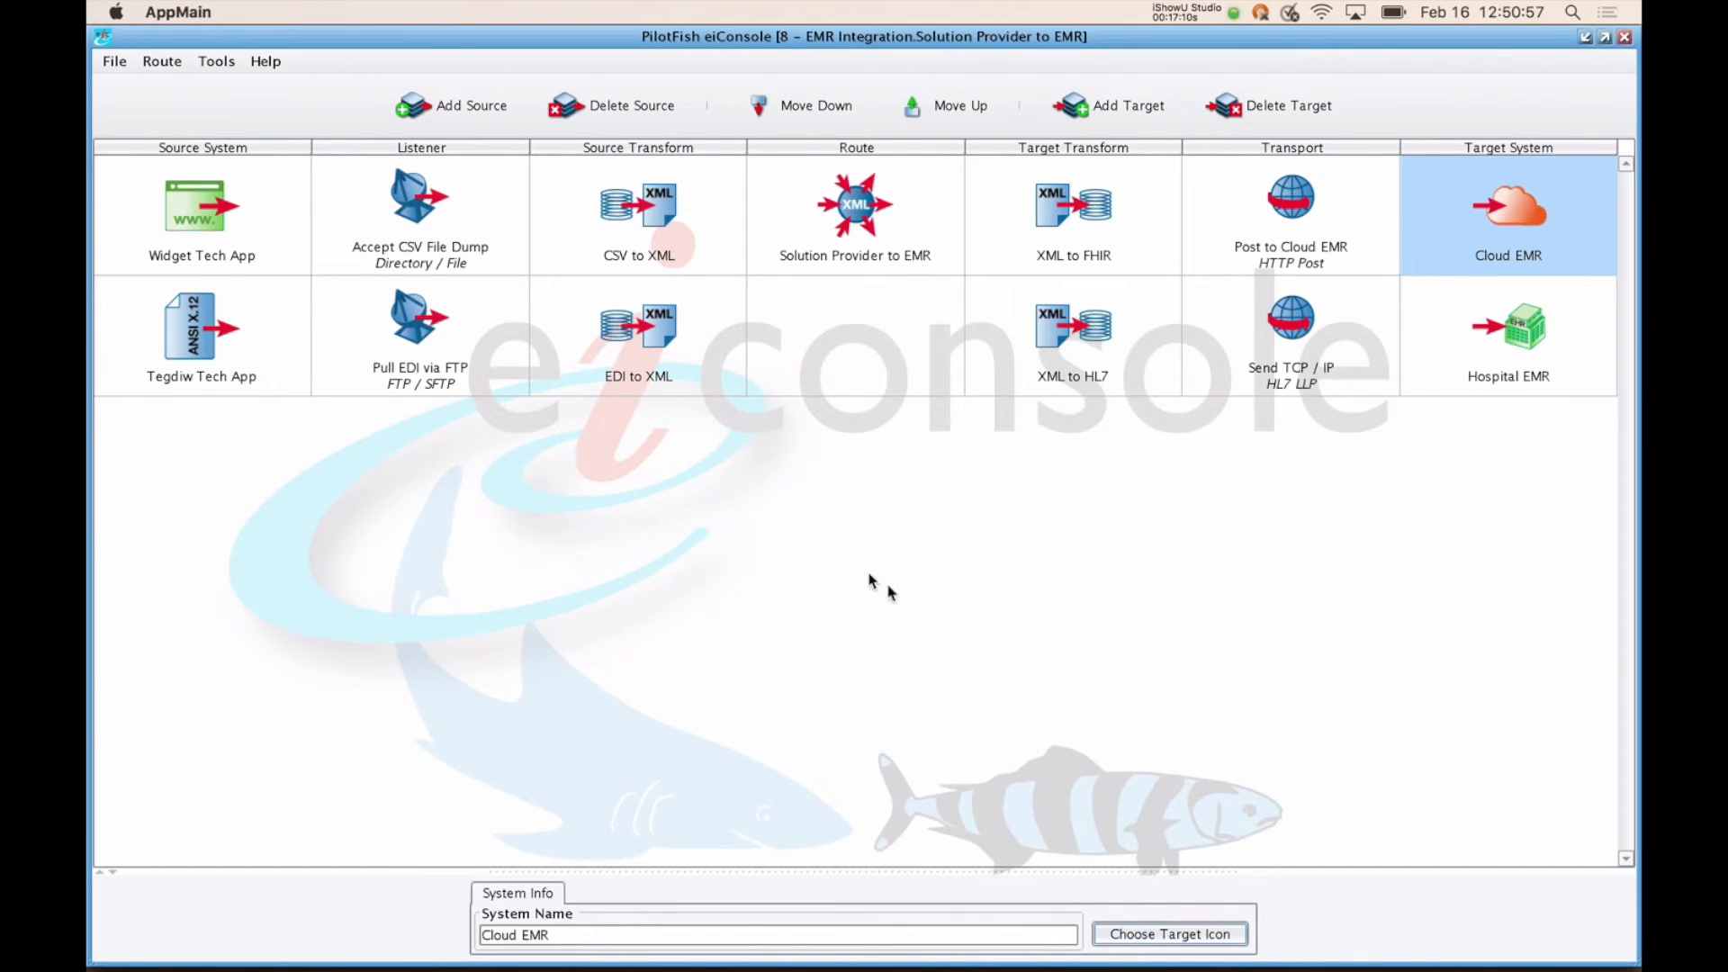
# Step: Switch the route to Testing Mode and set the test to start at the CSV to XML source transform
pyautogui.click(164, 65)
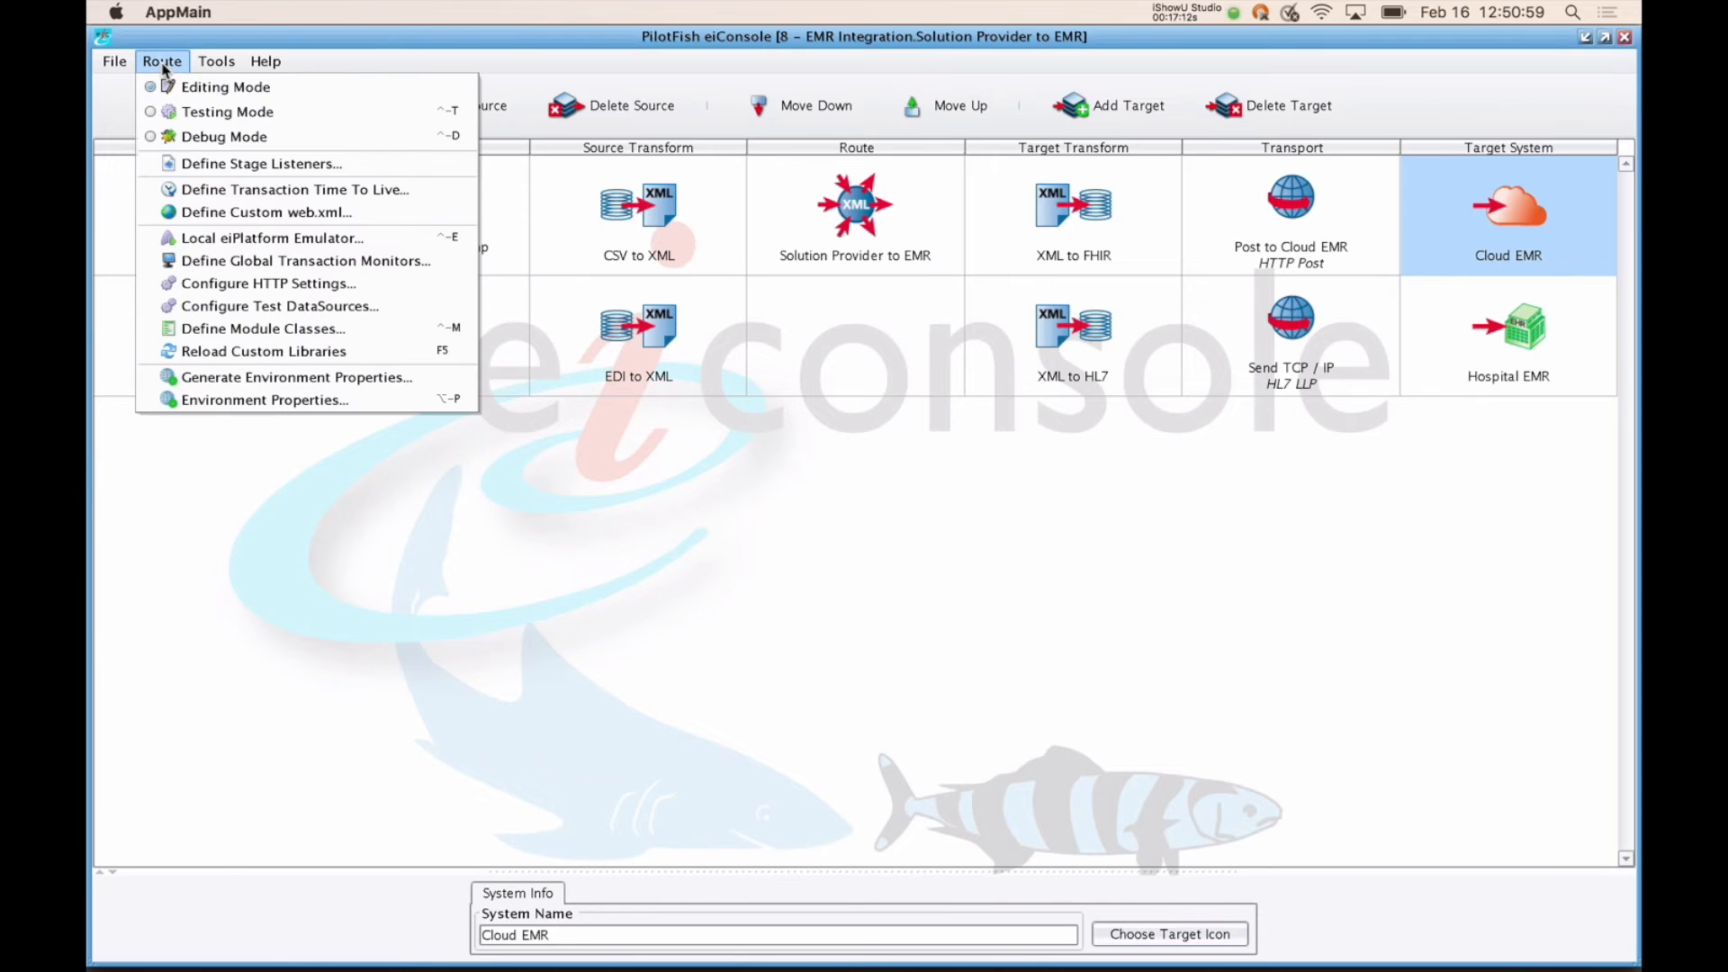
pyautogui.click(179, 114)
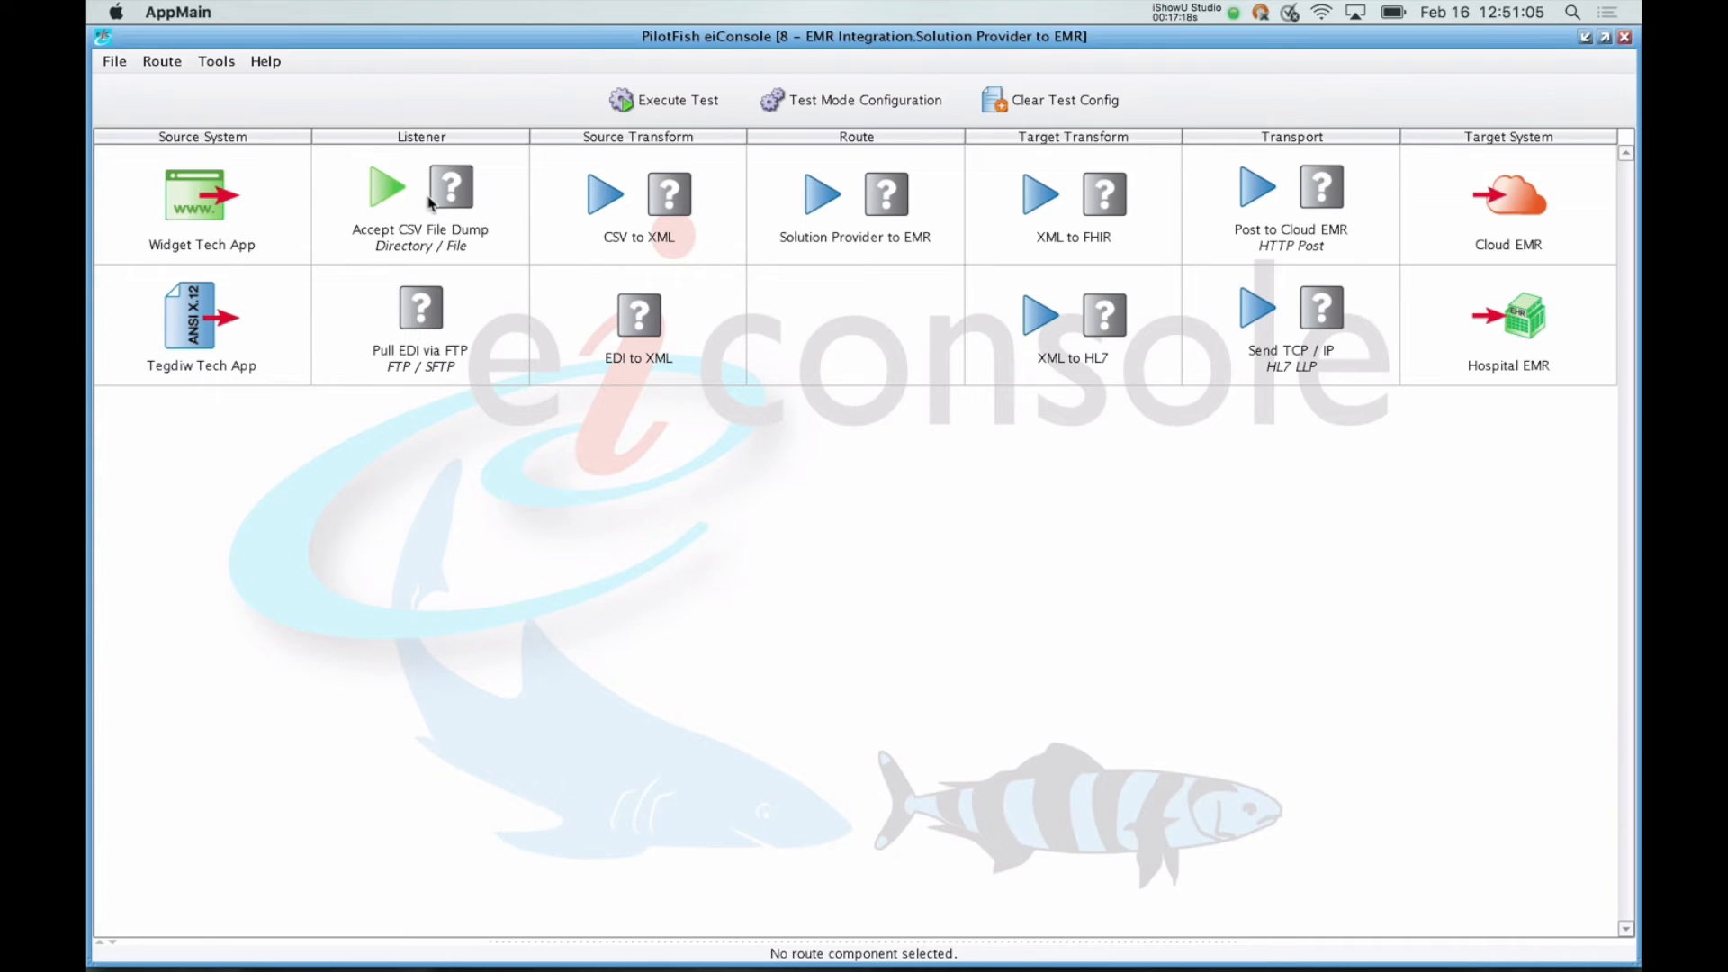
pyautogui.click(597, 204)
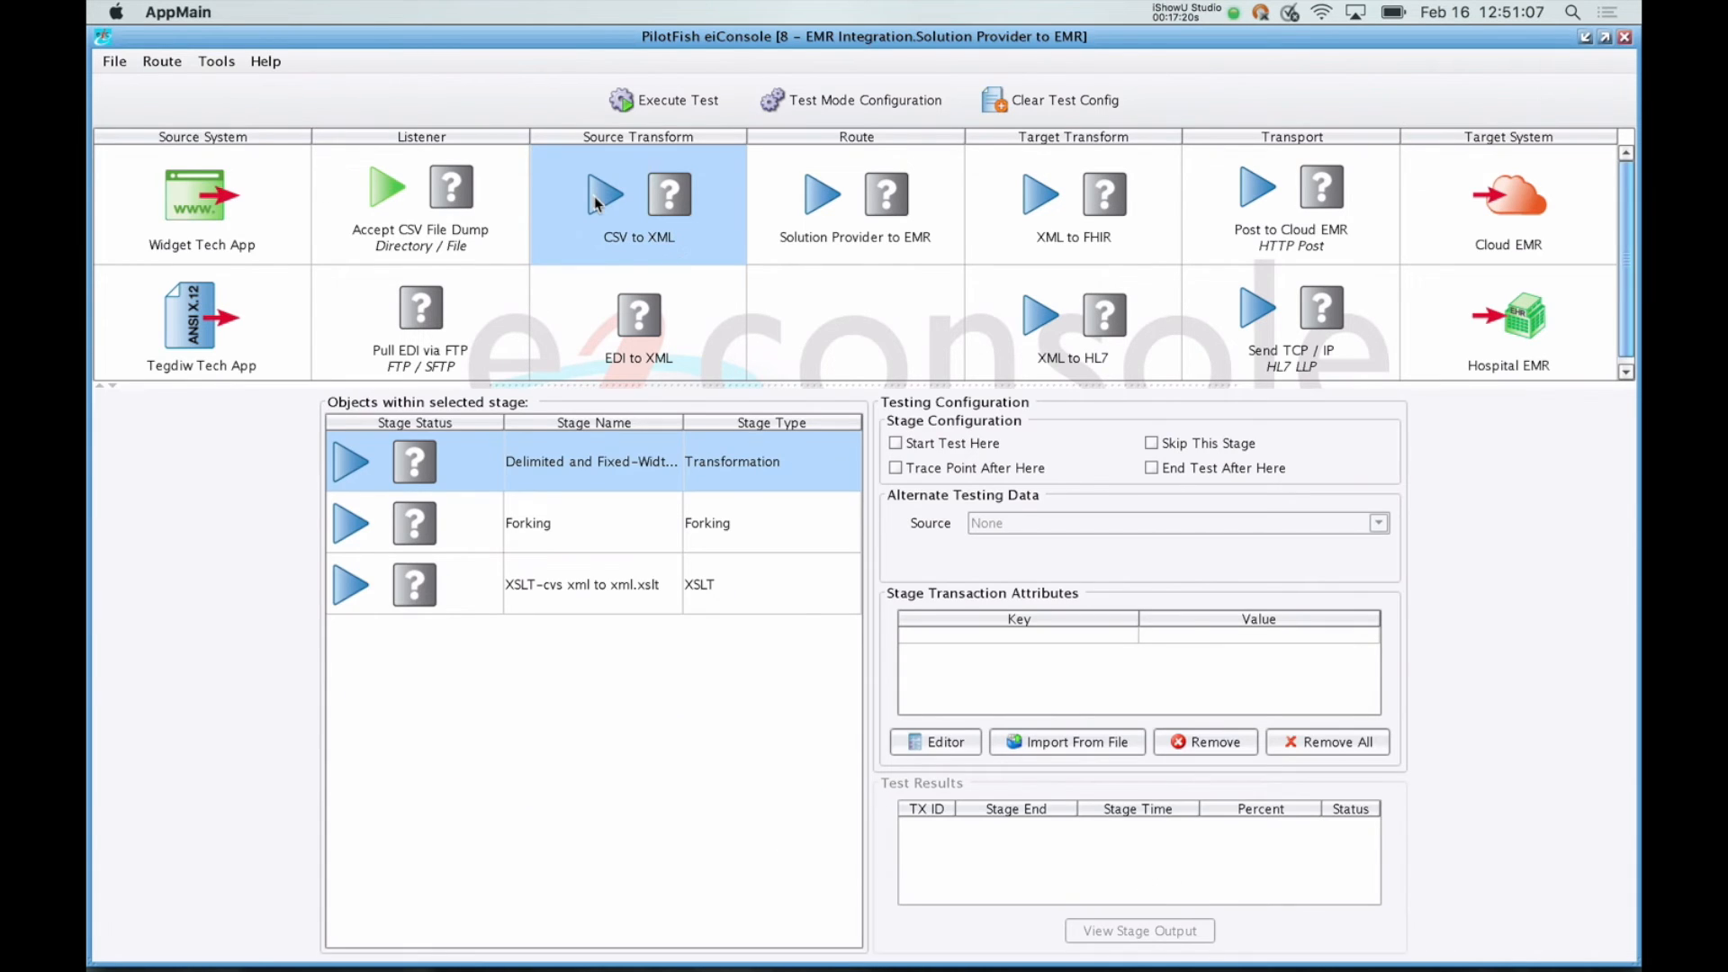
pyautogui.click(922, 444)
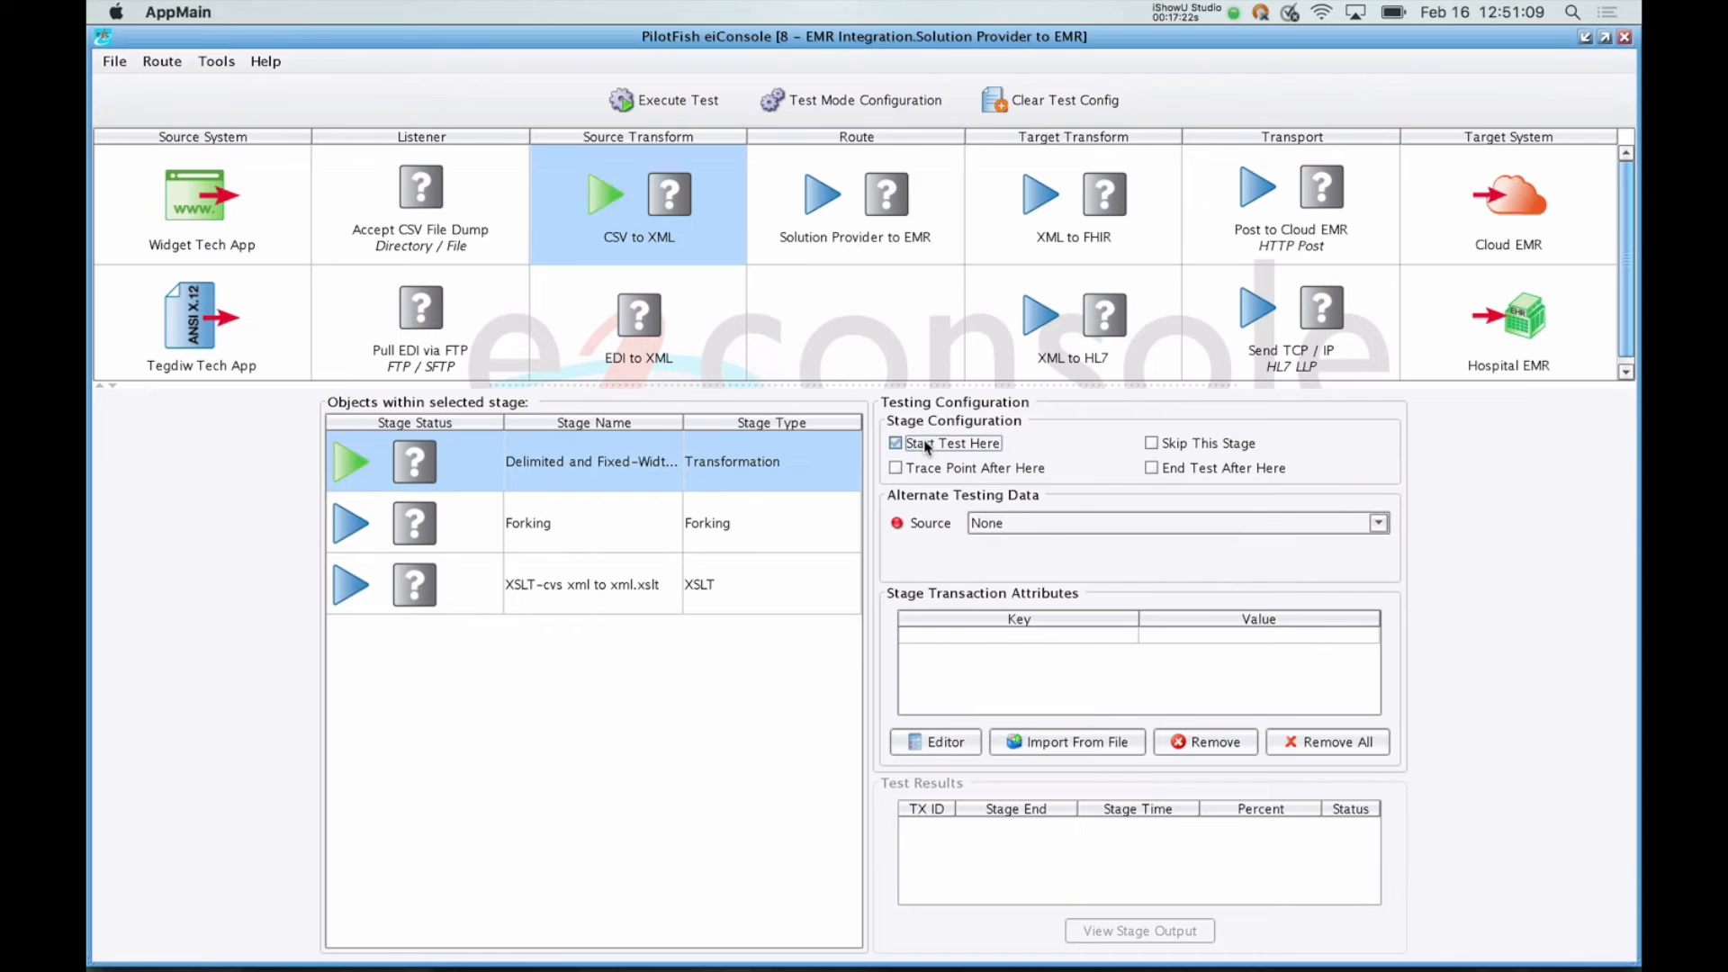
# Step: Set the alternate testing data source to From File and load test.csv from the samples folder
pyautogui.click(1006, 525)
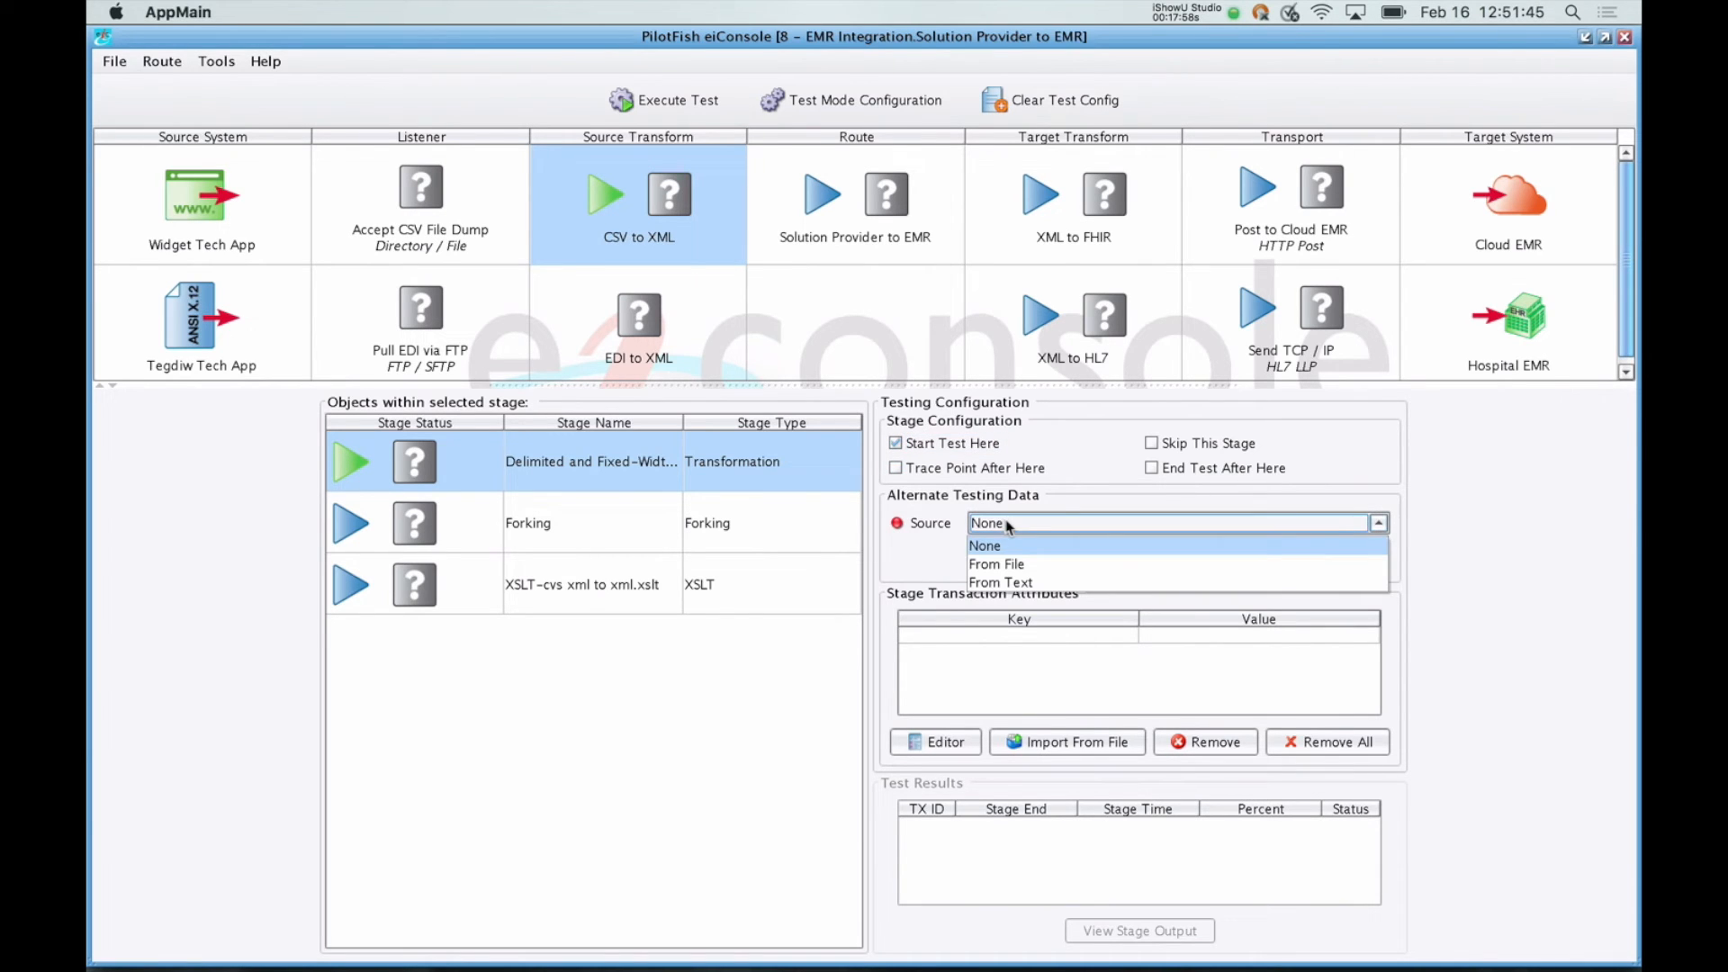
pyautogui.click(1013, 565)
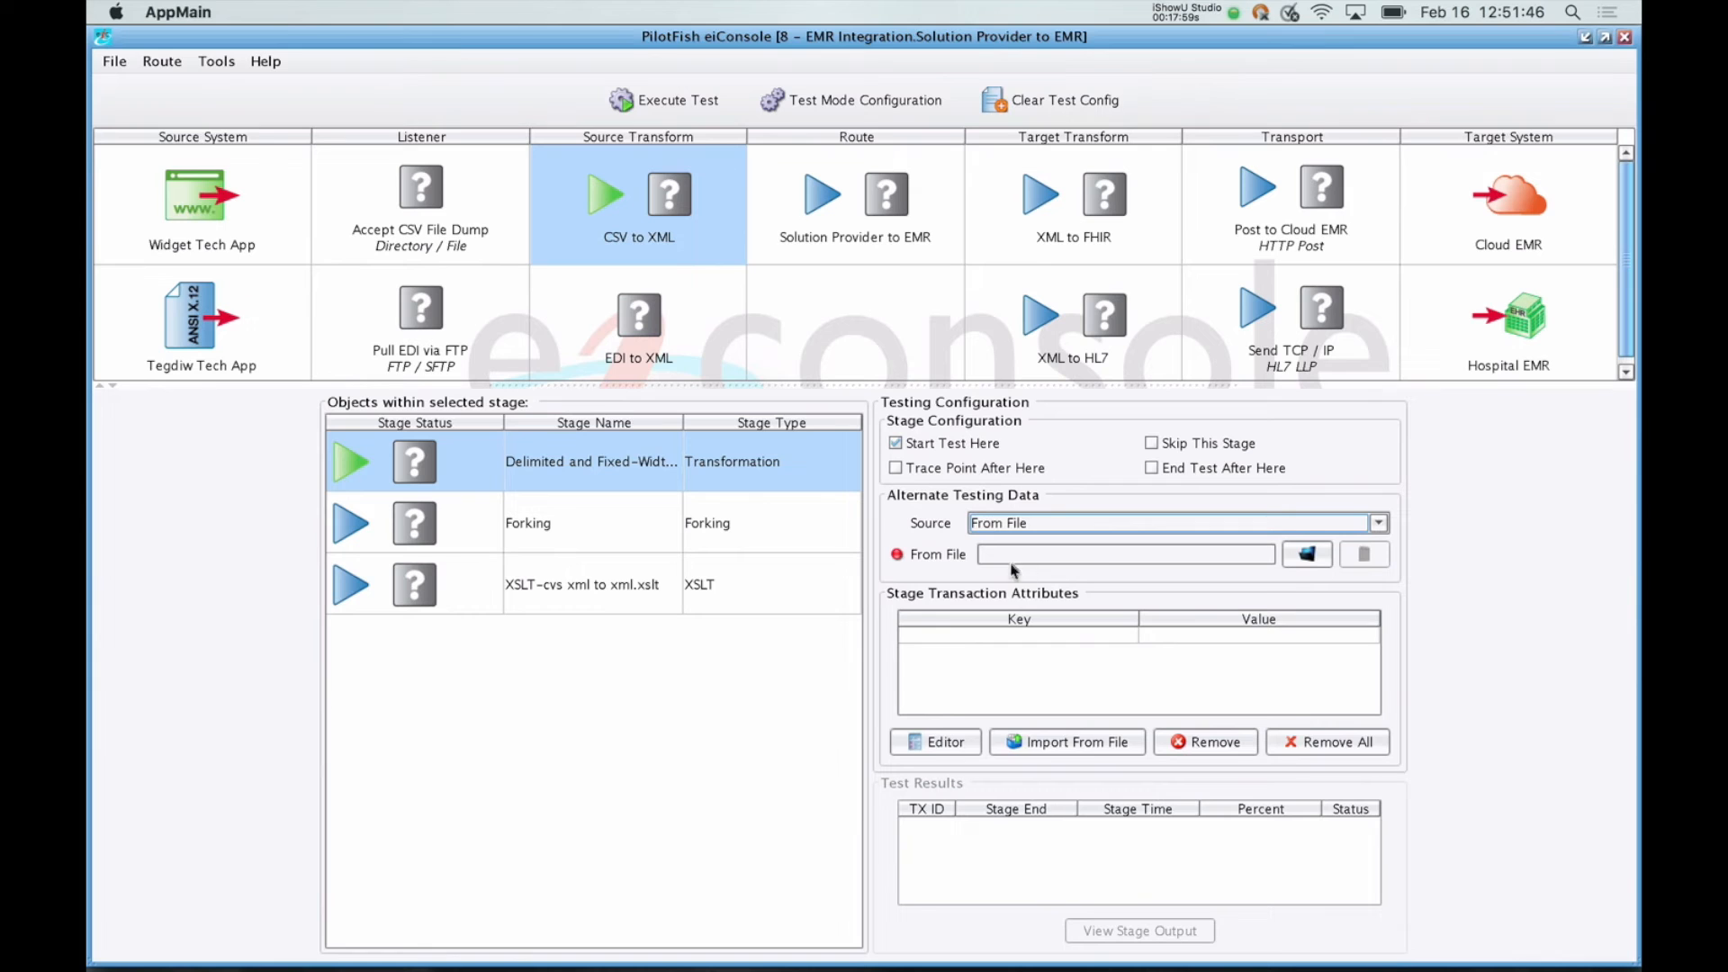
pyautogui.click(1307, 554)
pyautogui.click(1041, 452)
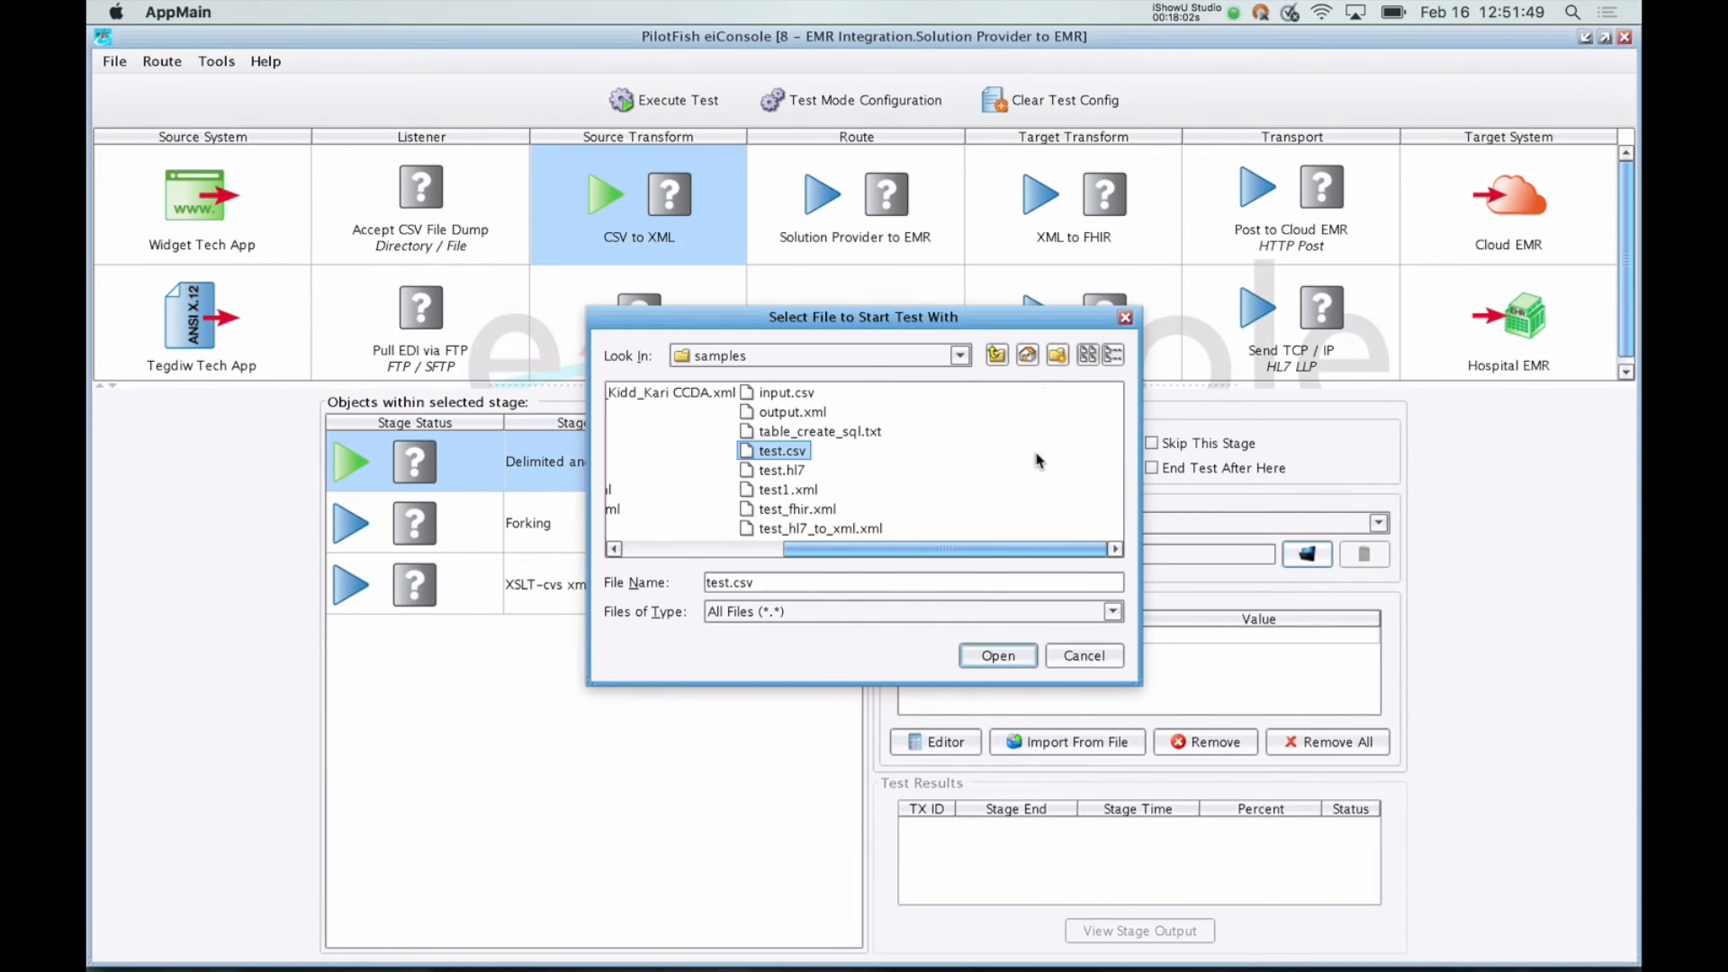
pyautogui.click(986, 656)
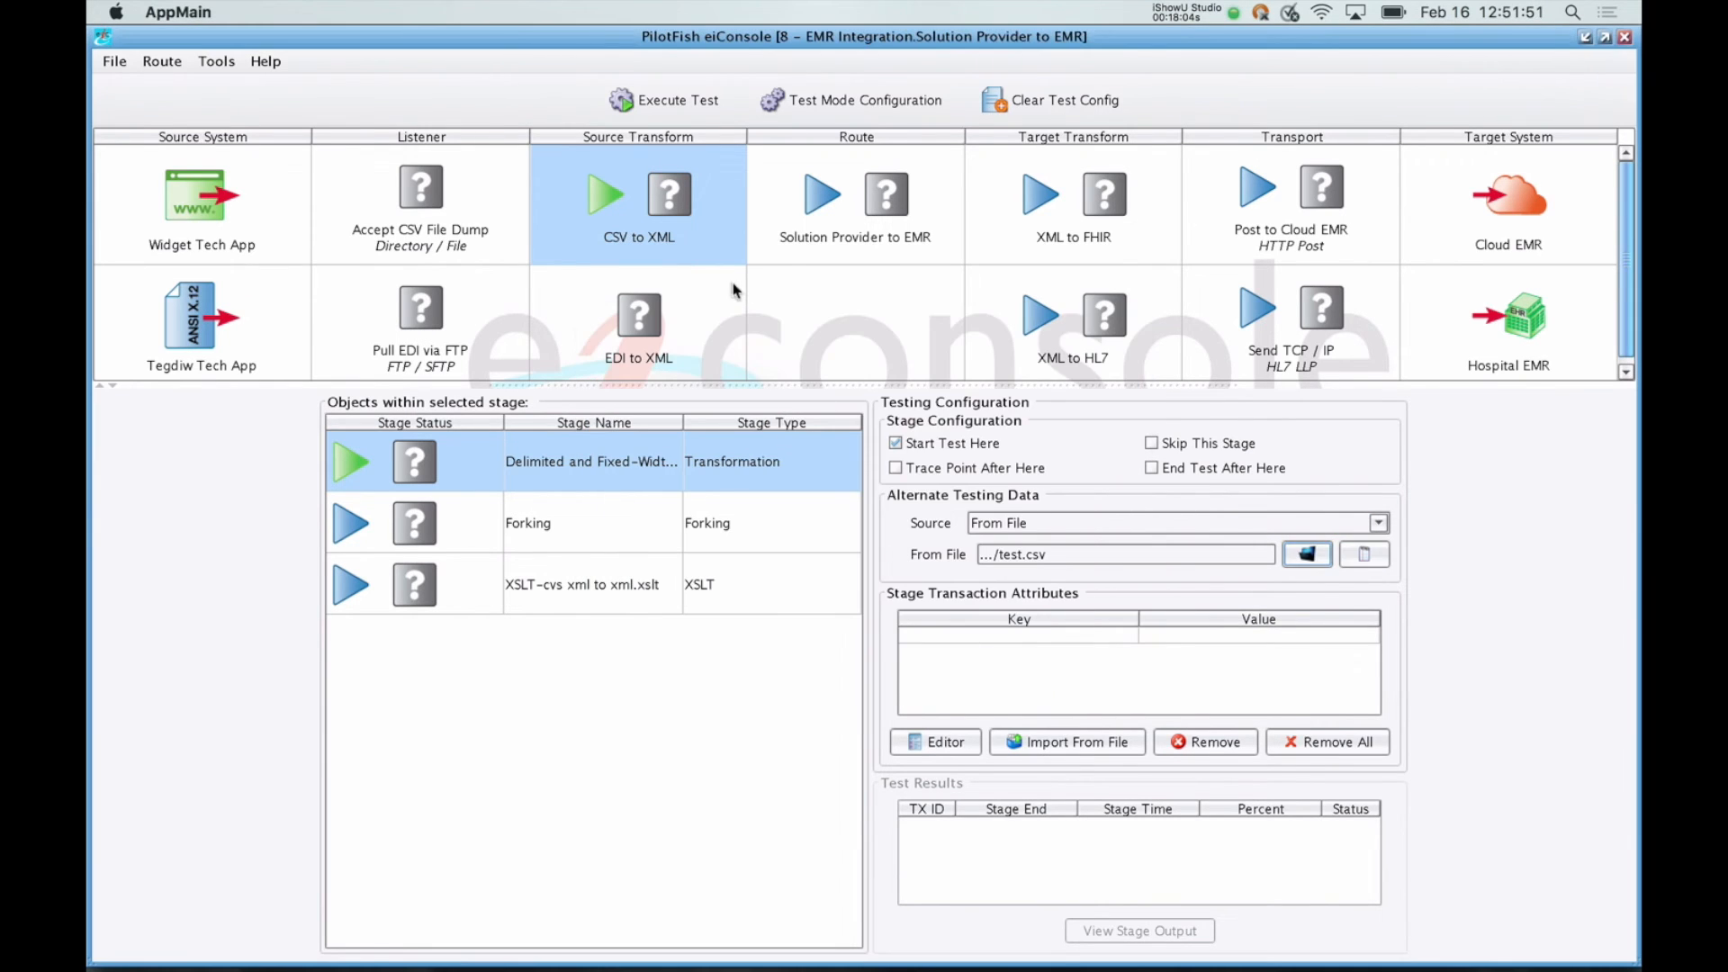
# Step: Execute the route test and check the test result of the Post to Cloud EMR transport
pyautogui.click(633, 108)
pyautogui.click(684, 106)
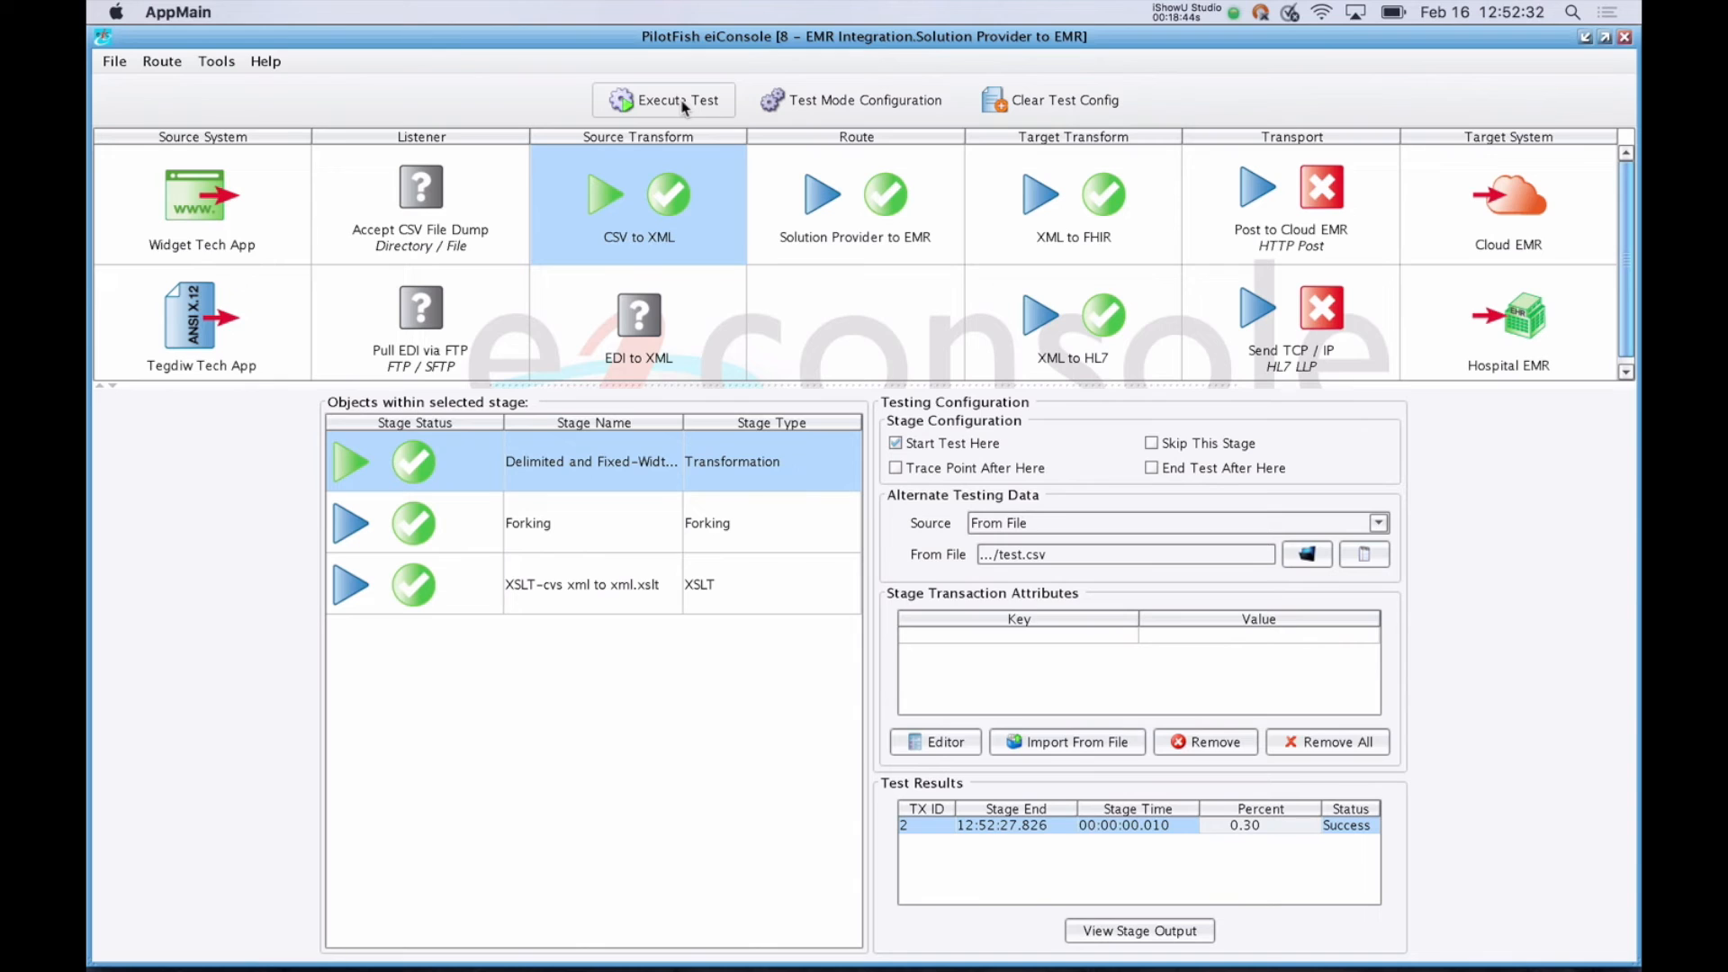
pyautogui.click(1320, 207)
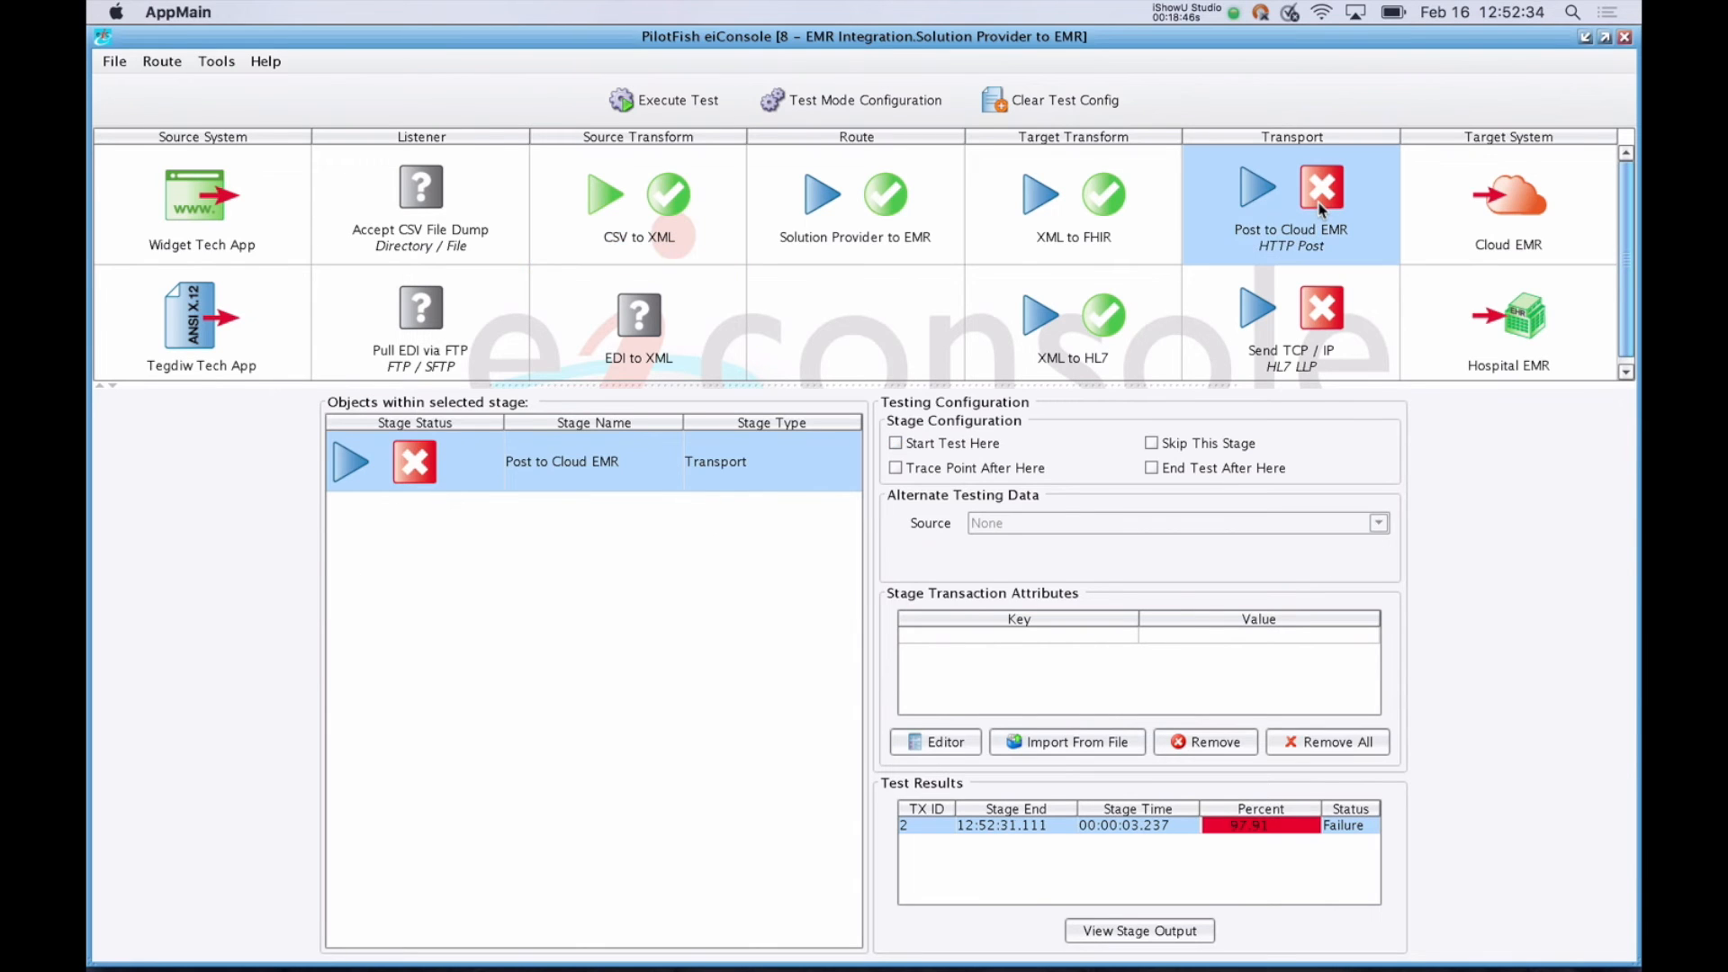
# Step: View the contents of the test.csv input assigned to the CSV to XML stage, and close the viewer
pyautogui.click(648, 213)
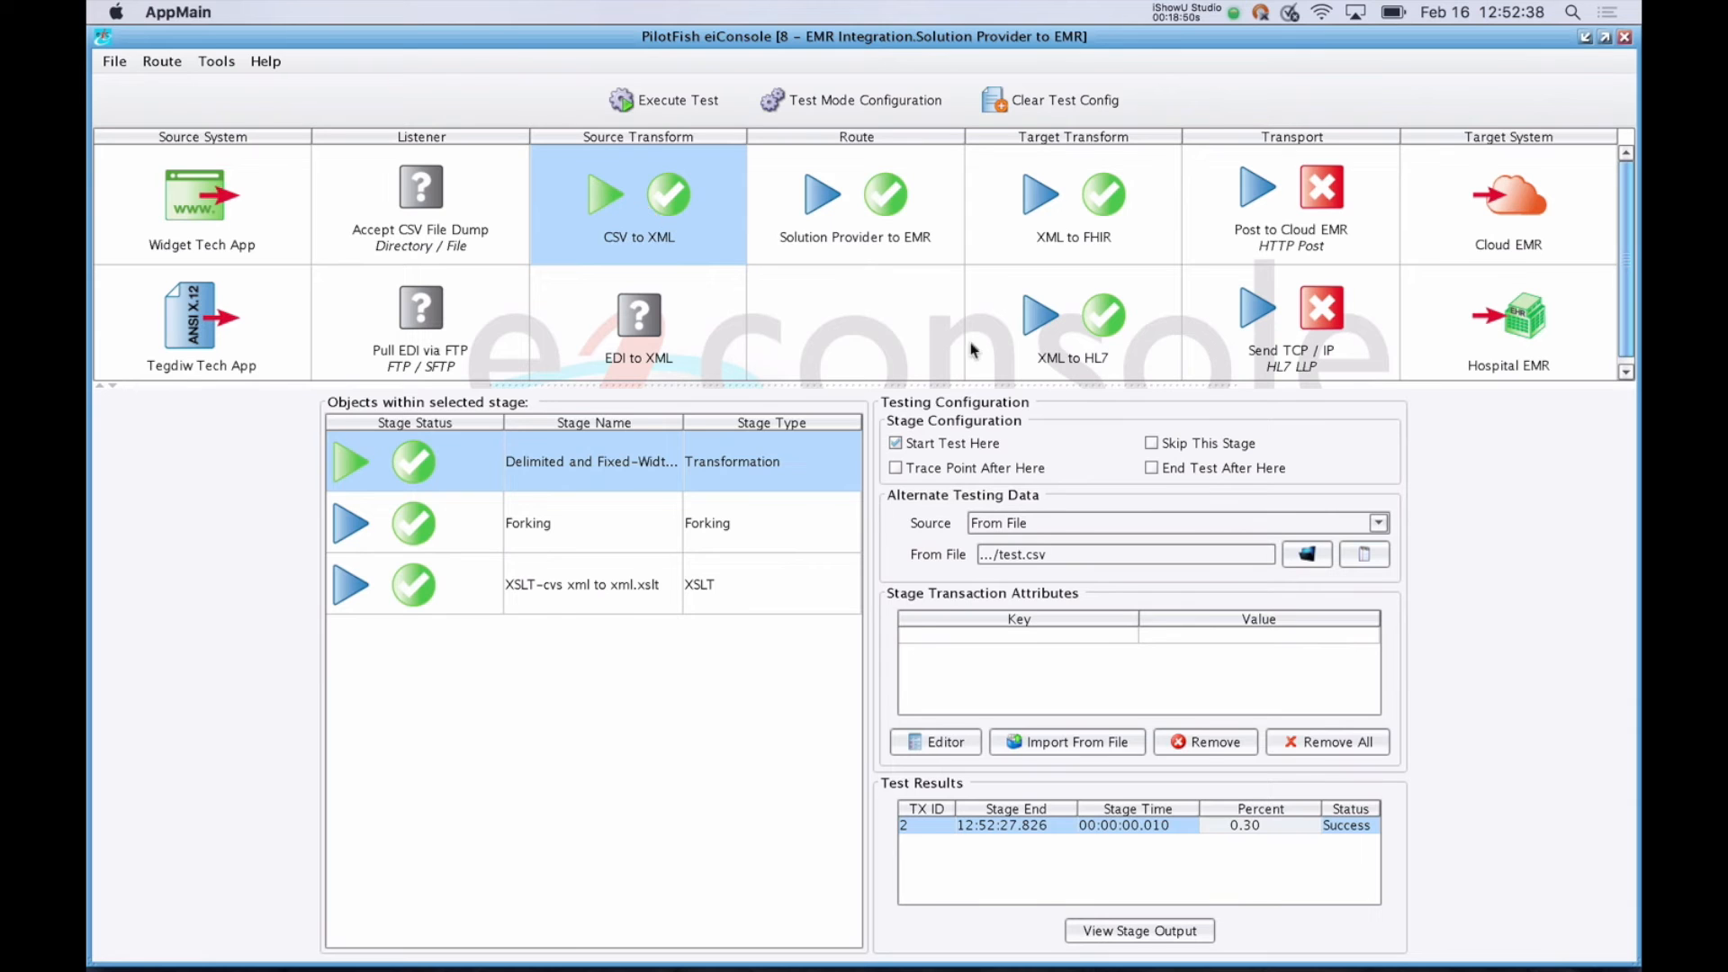
pyautogui.click(1365, 553)
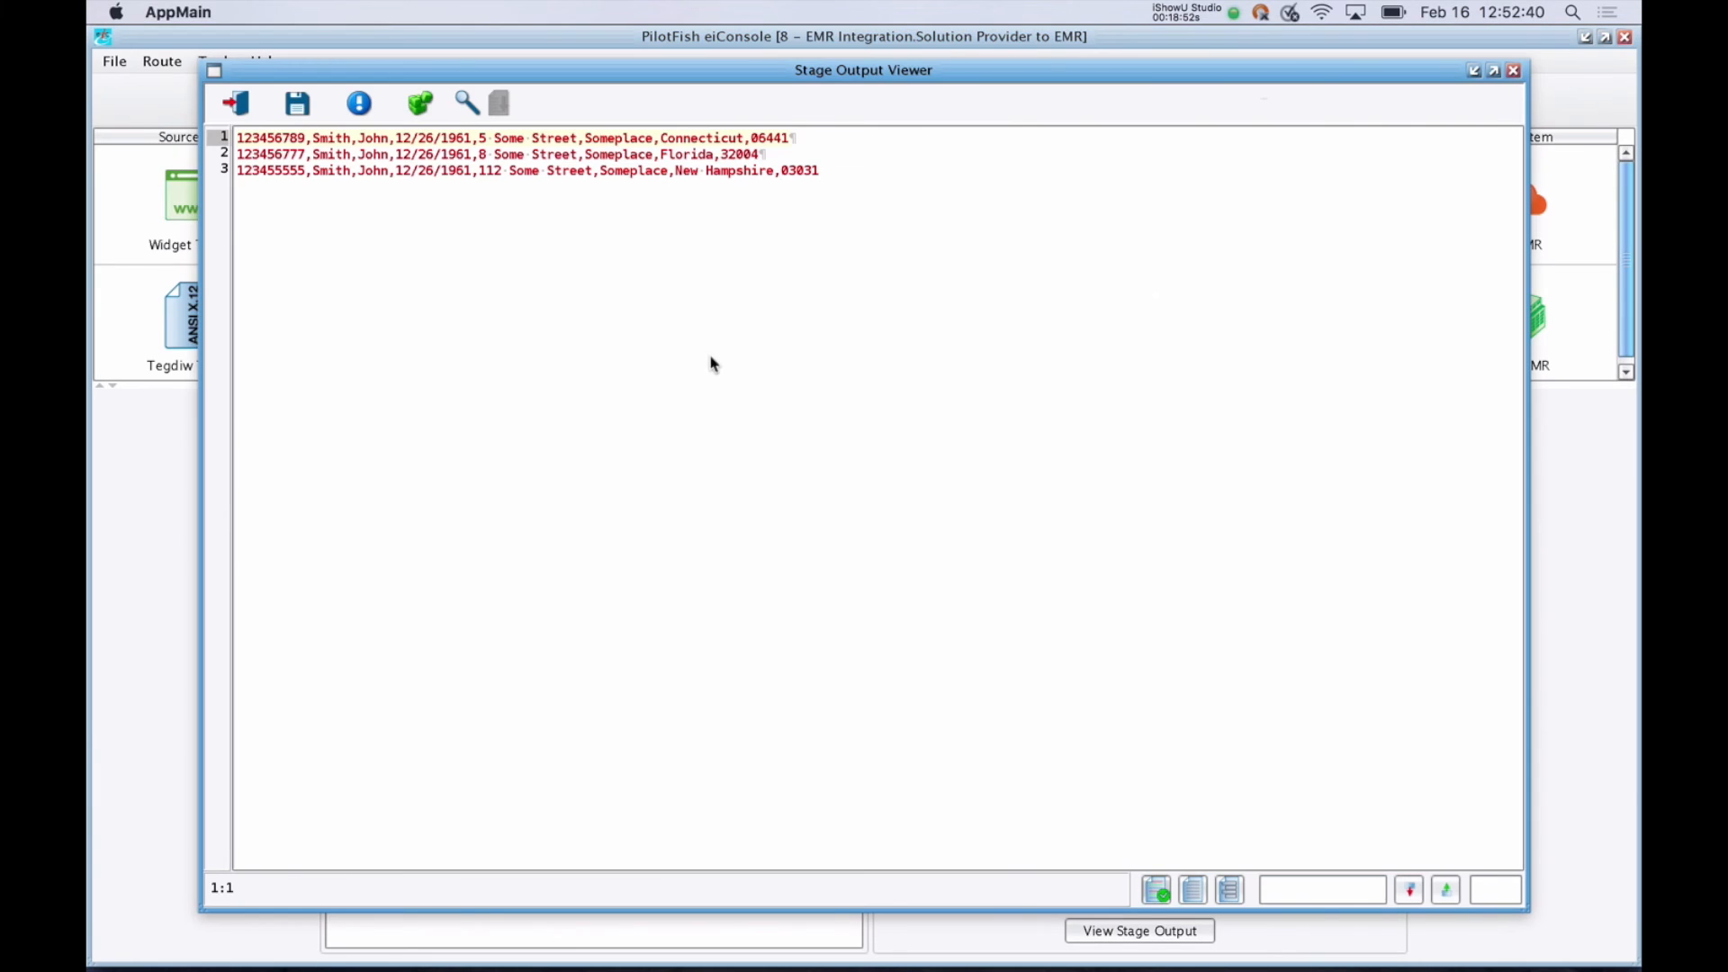
pyautogui.click(236, 103)
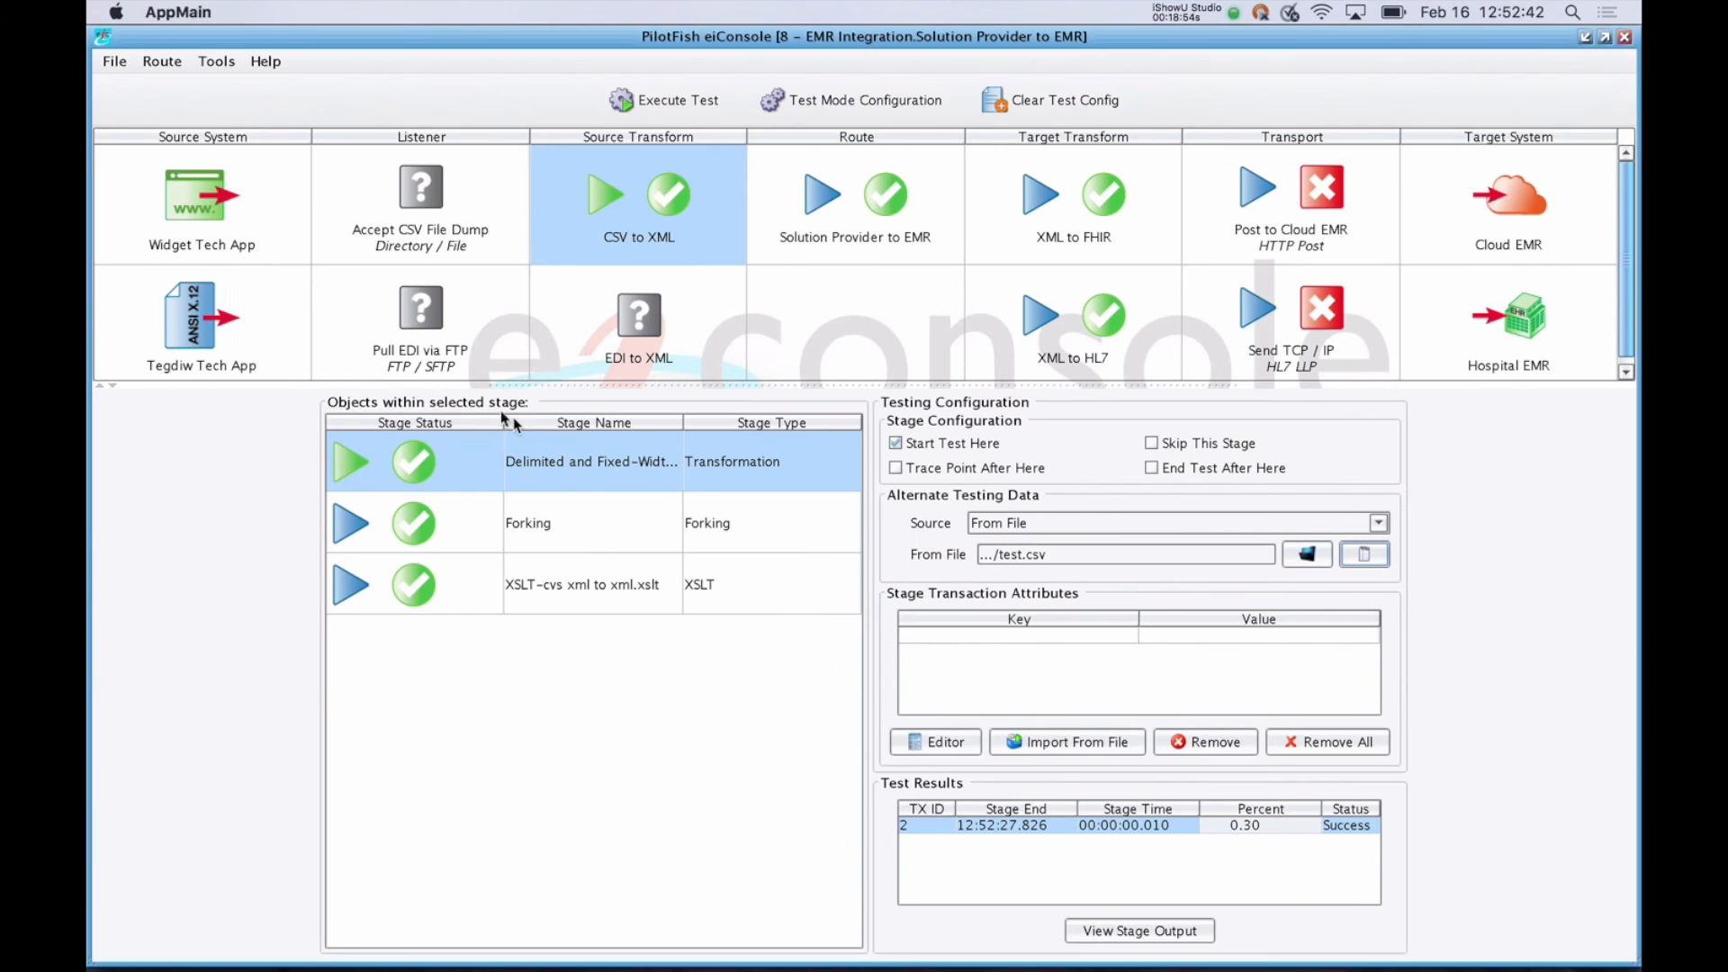
# Step: Examine the CSV to XML outputs of the delimited and fixed-width transformation and the XSLT, closing the viewer after each
pyautogui.click(608, 470)
pyautogui.doubleClick(609, 470)
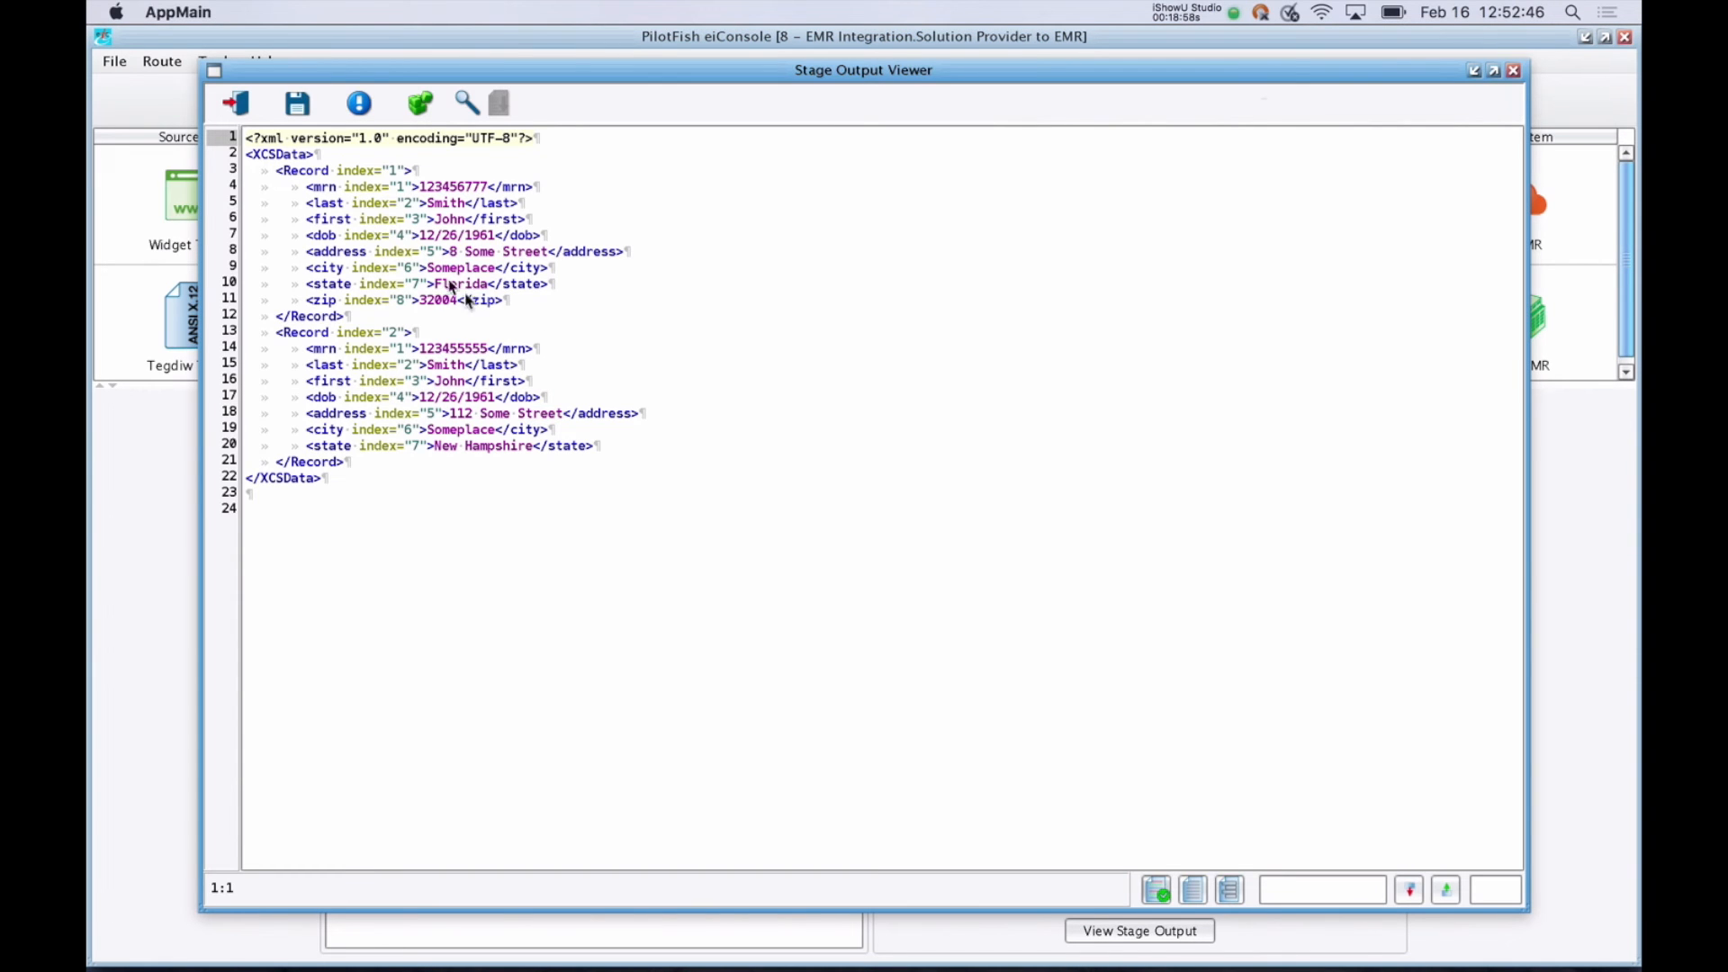
pyautogui.click(235, 104)
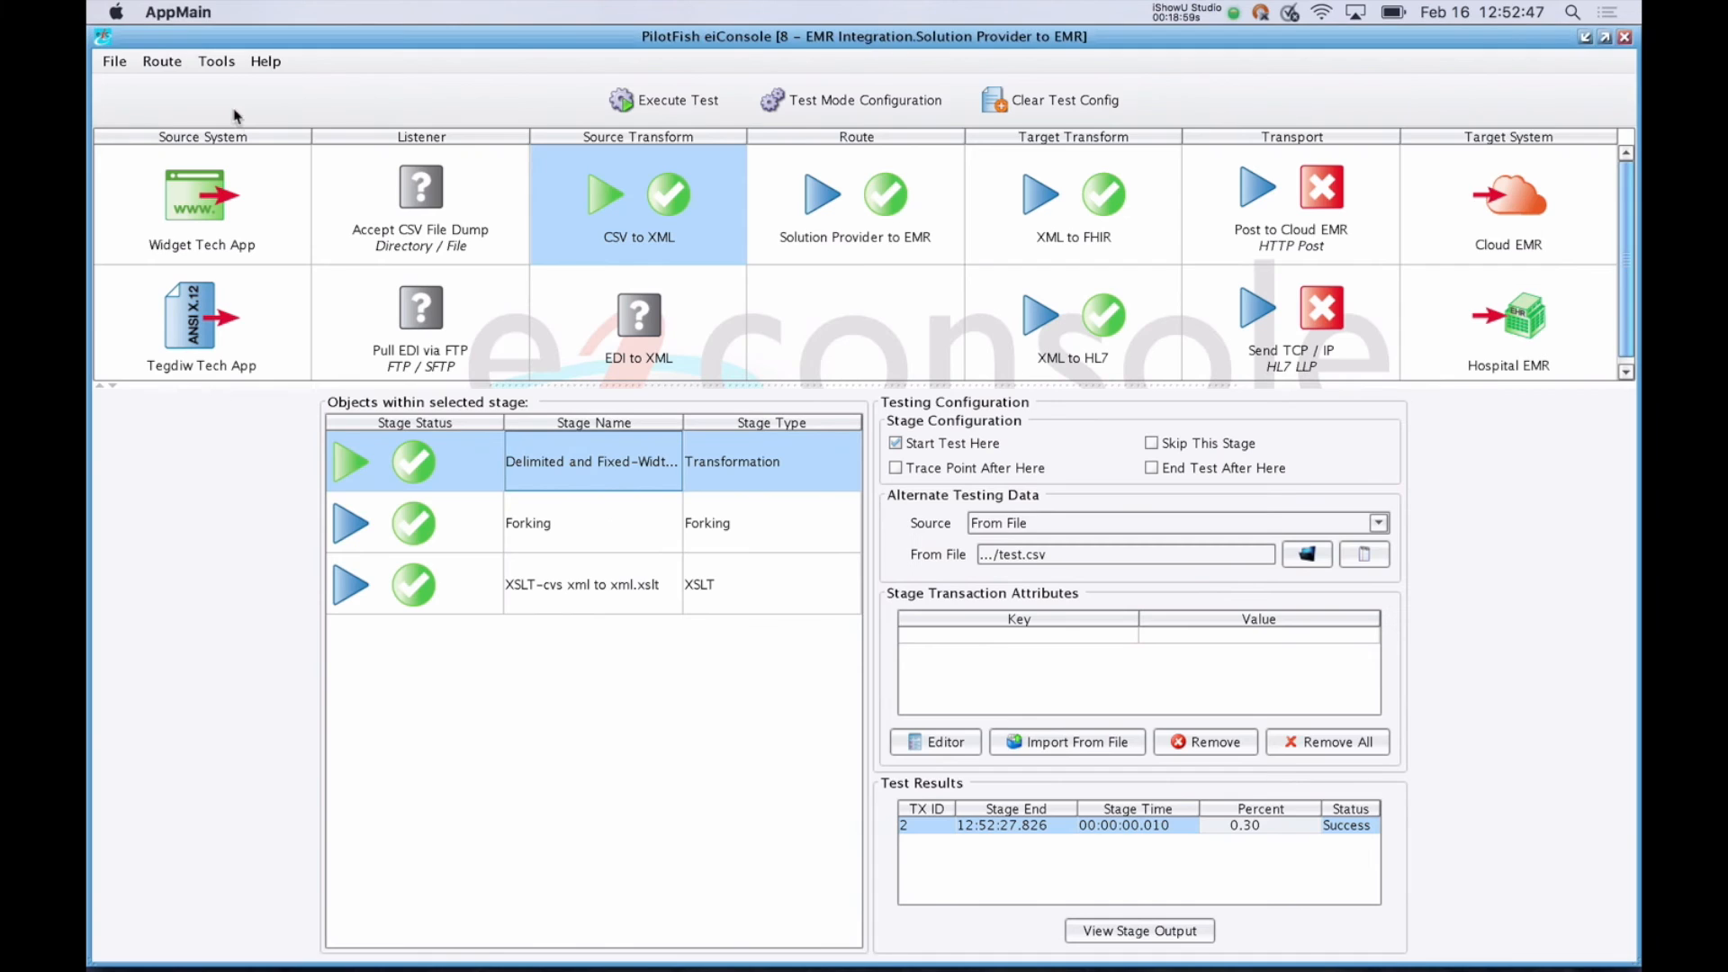
pyautogui.doubleClick(603, 587)
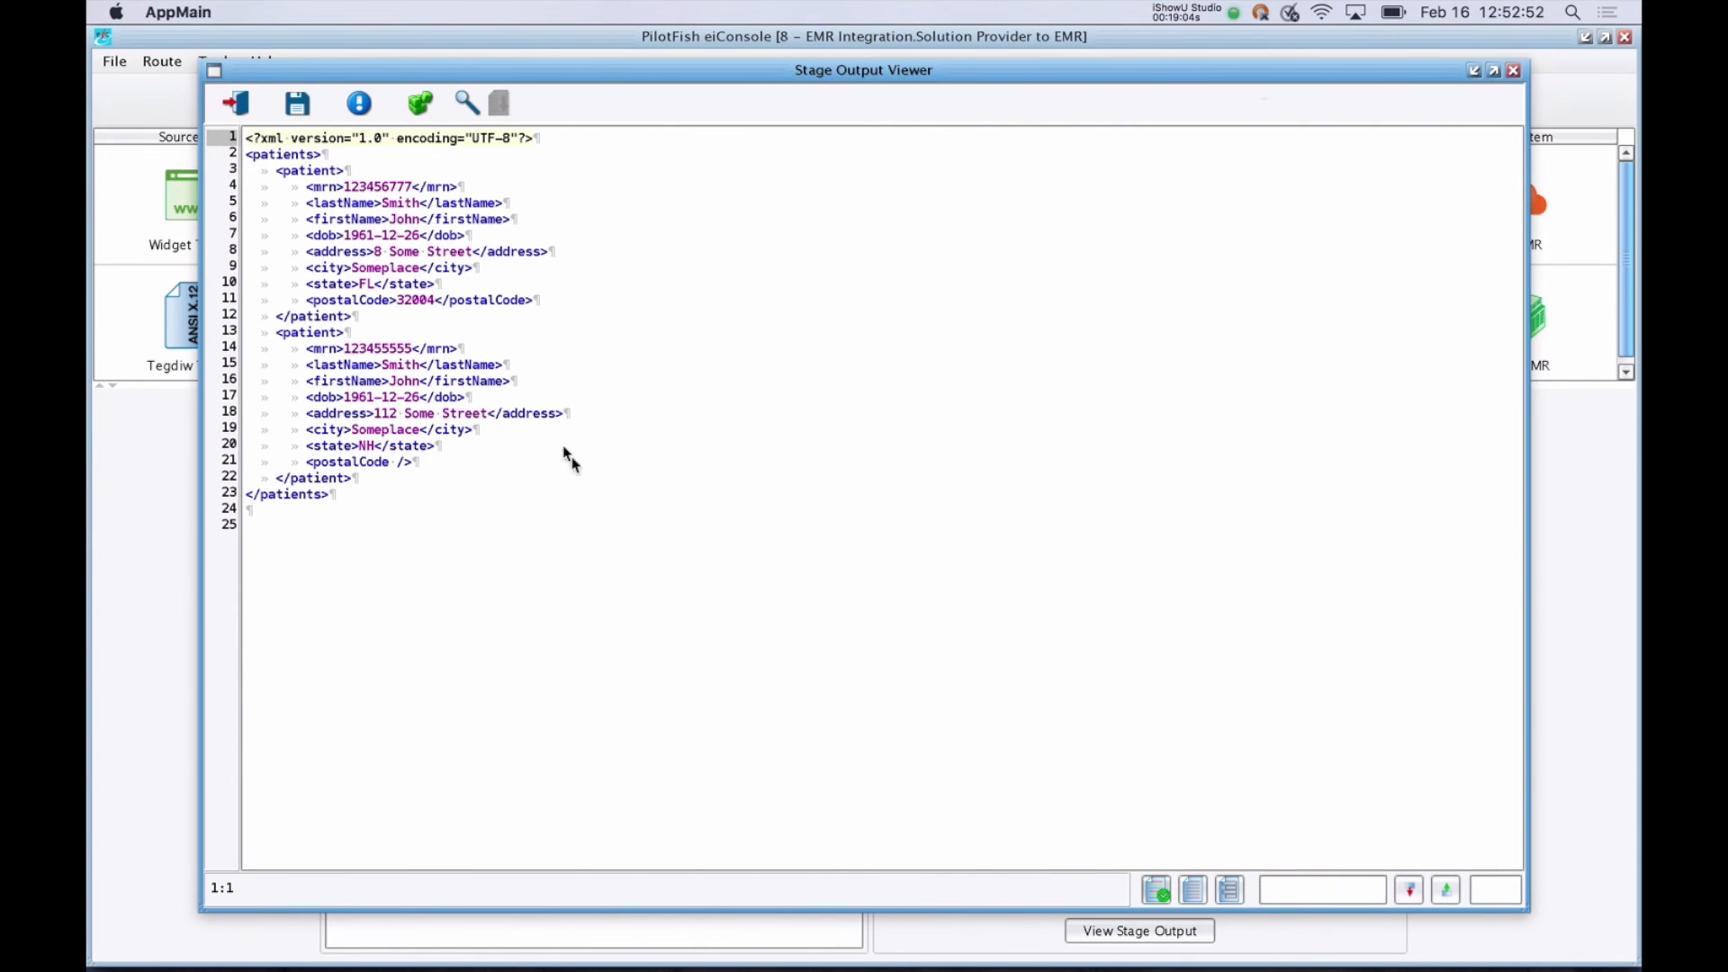
pyautogui.click(236, 103)
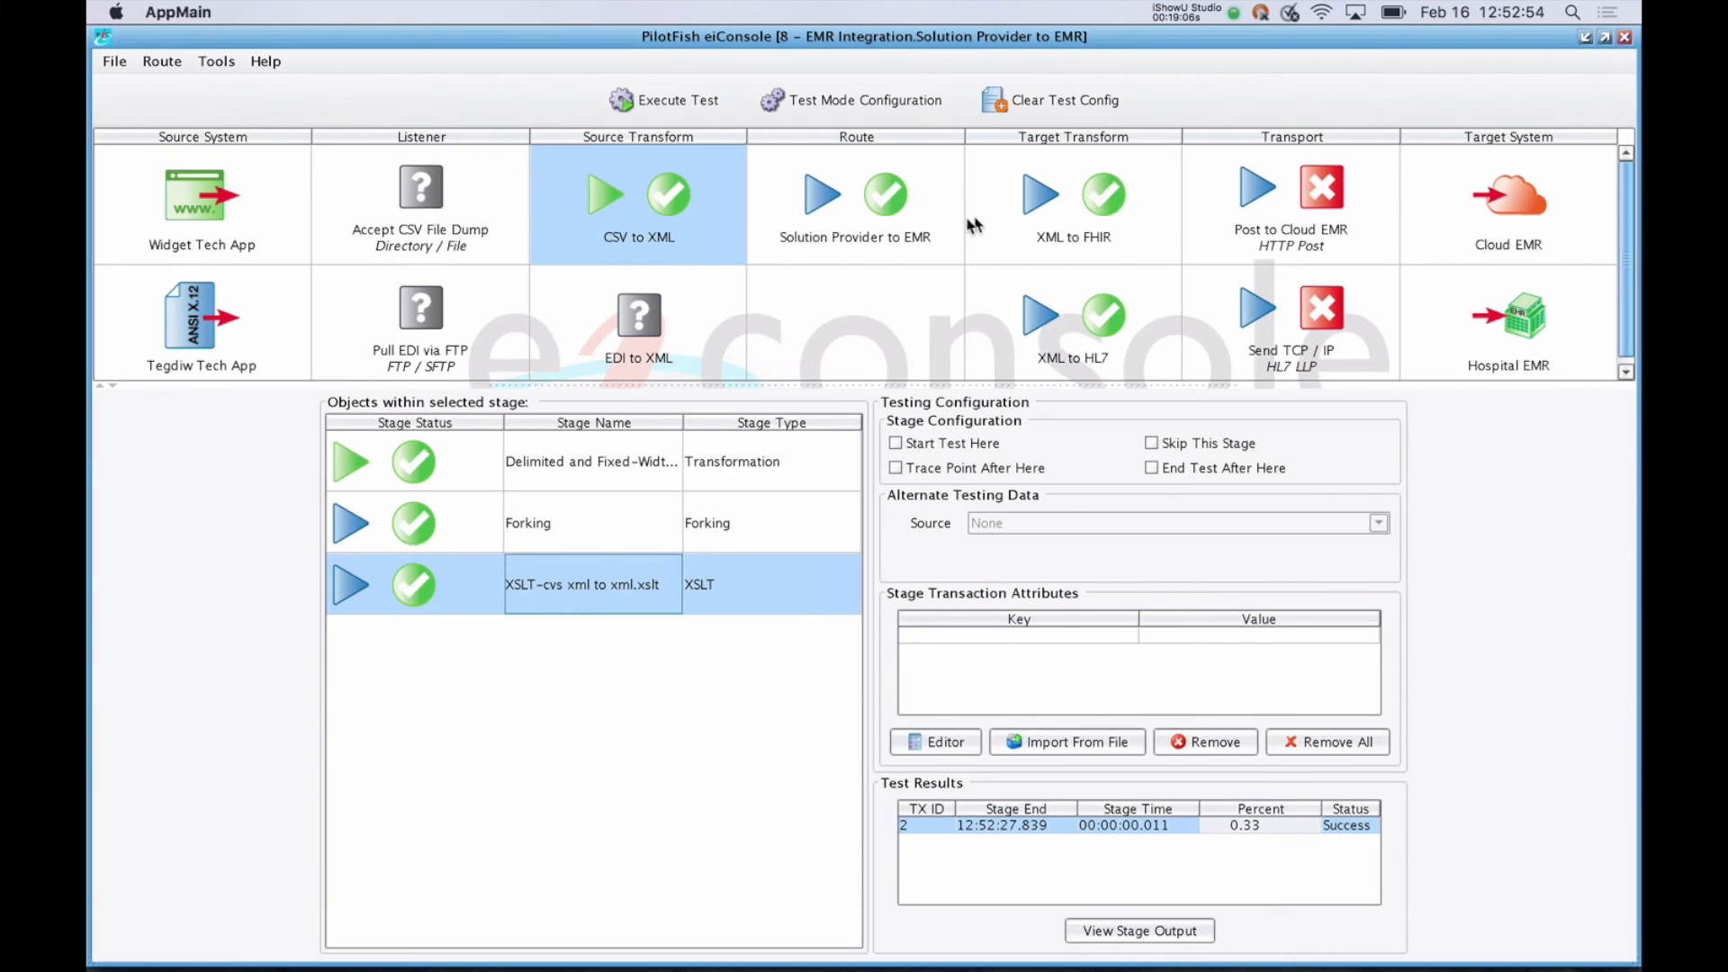
# Step: Examine the output of the XML to FHIR stage and of XML to HL7's HL7 v2.X transformation, closing each viewer
pyautogui.click(1089, 233)
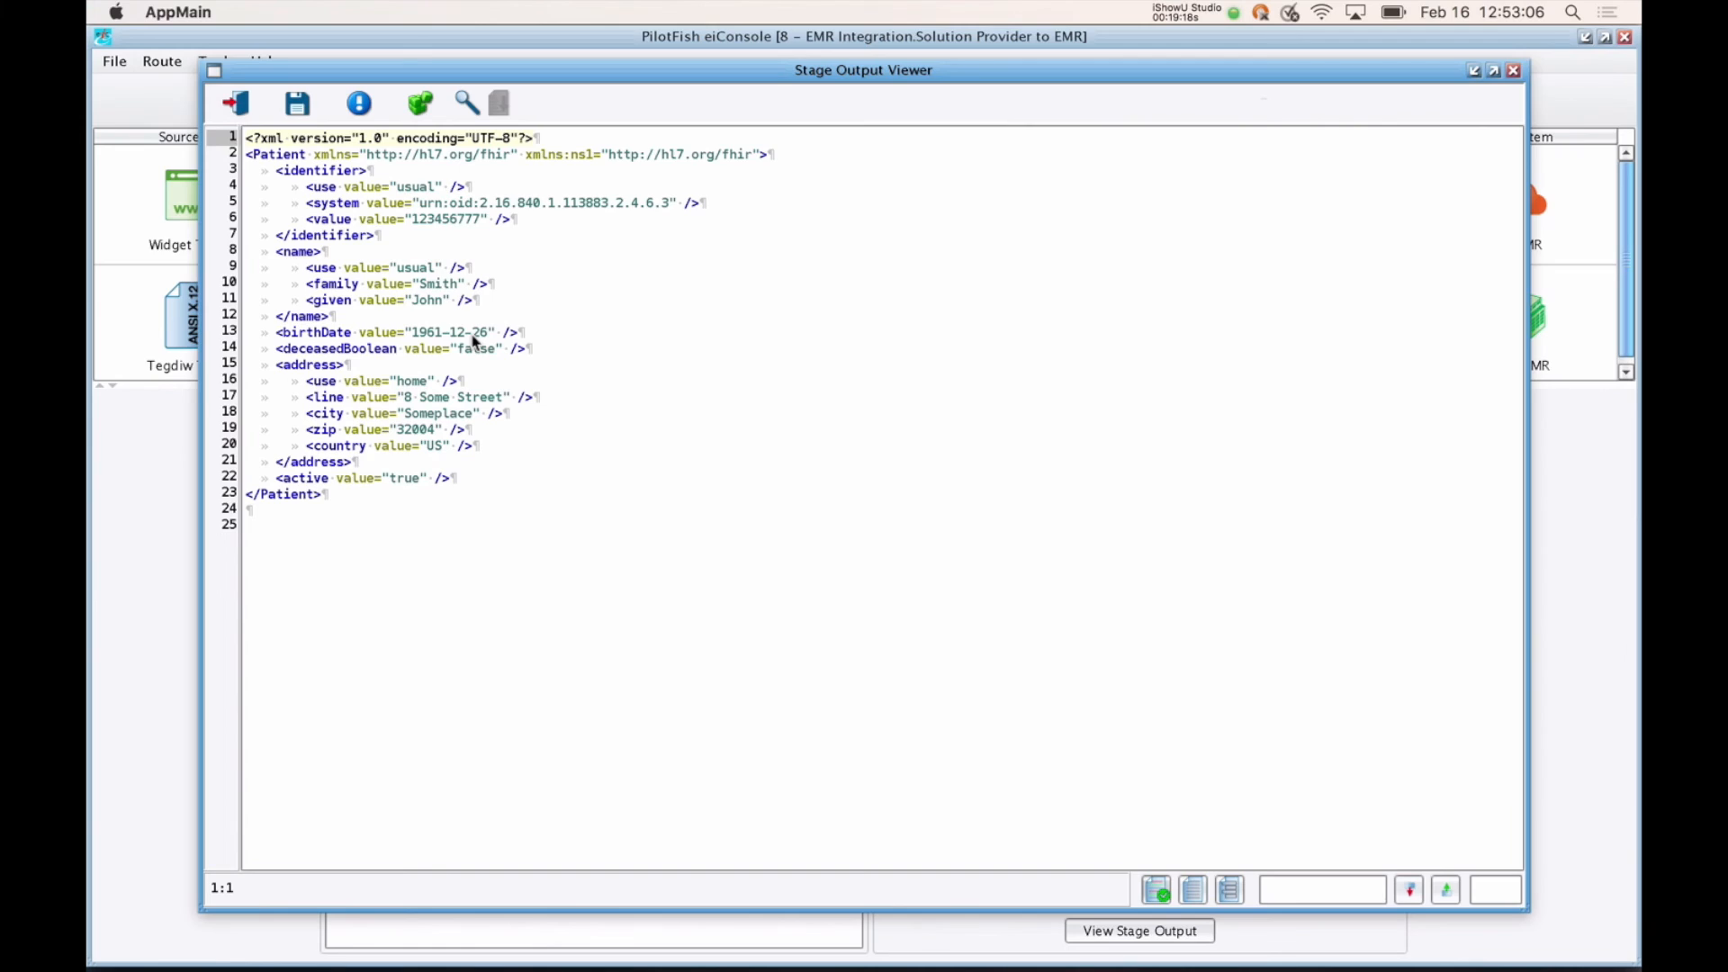
pyautogui.click(236, 103)
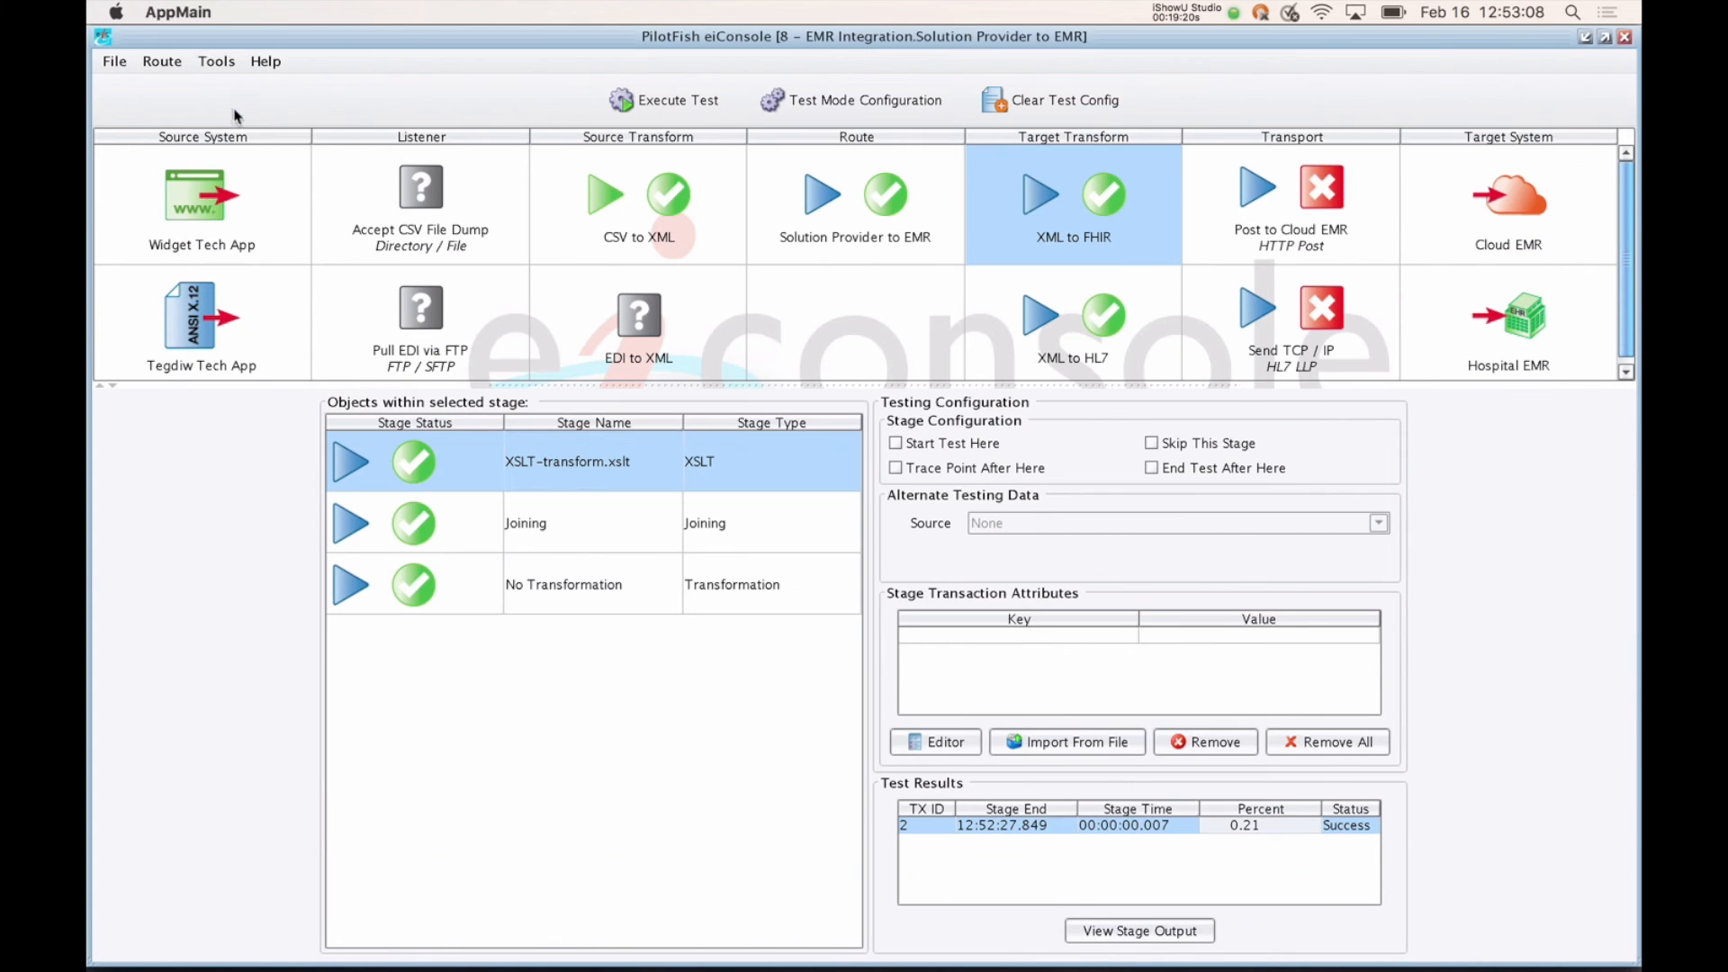
pyautogui.click(1057, 337)
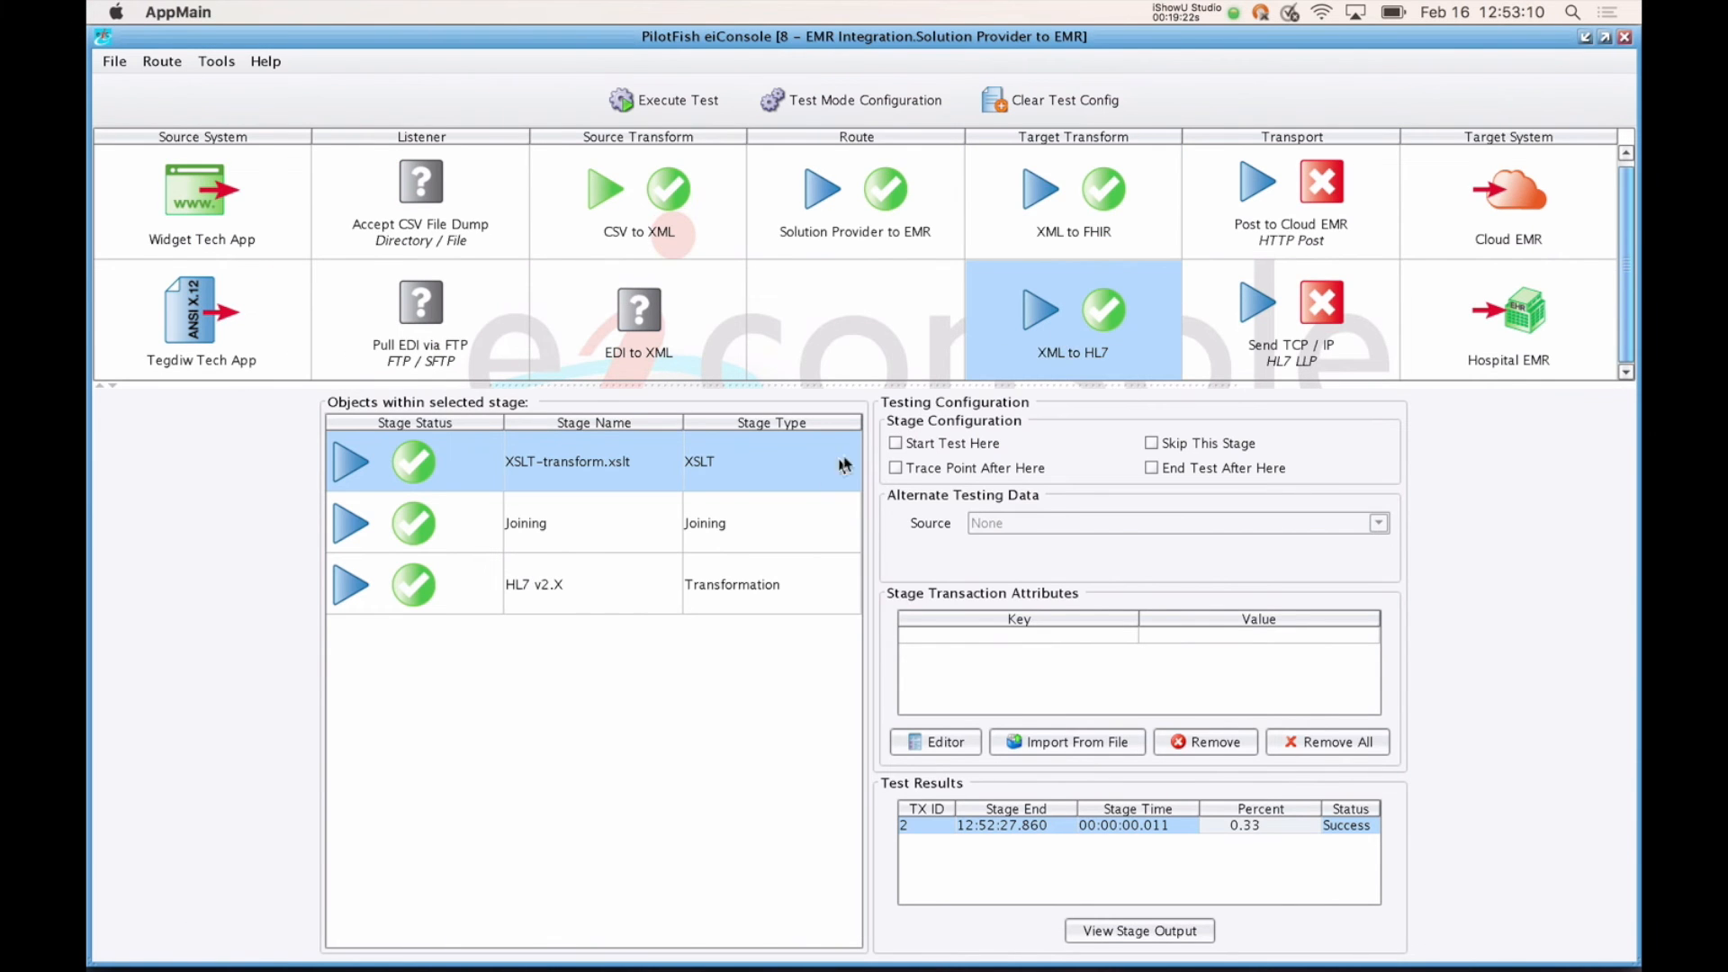
pyautogui.doubleClick(731, 585)
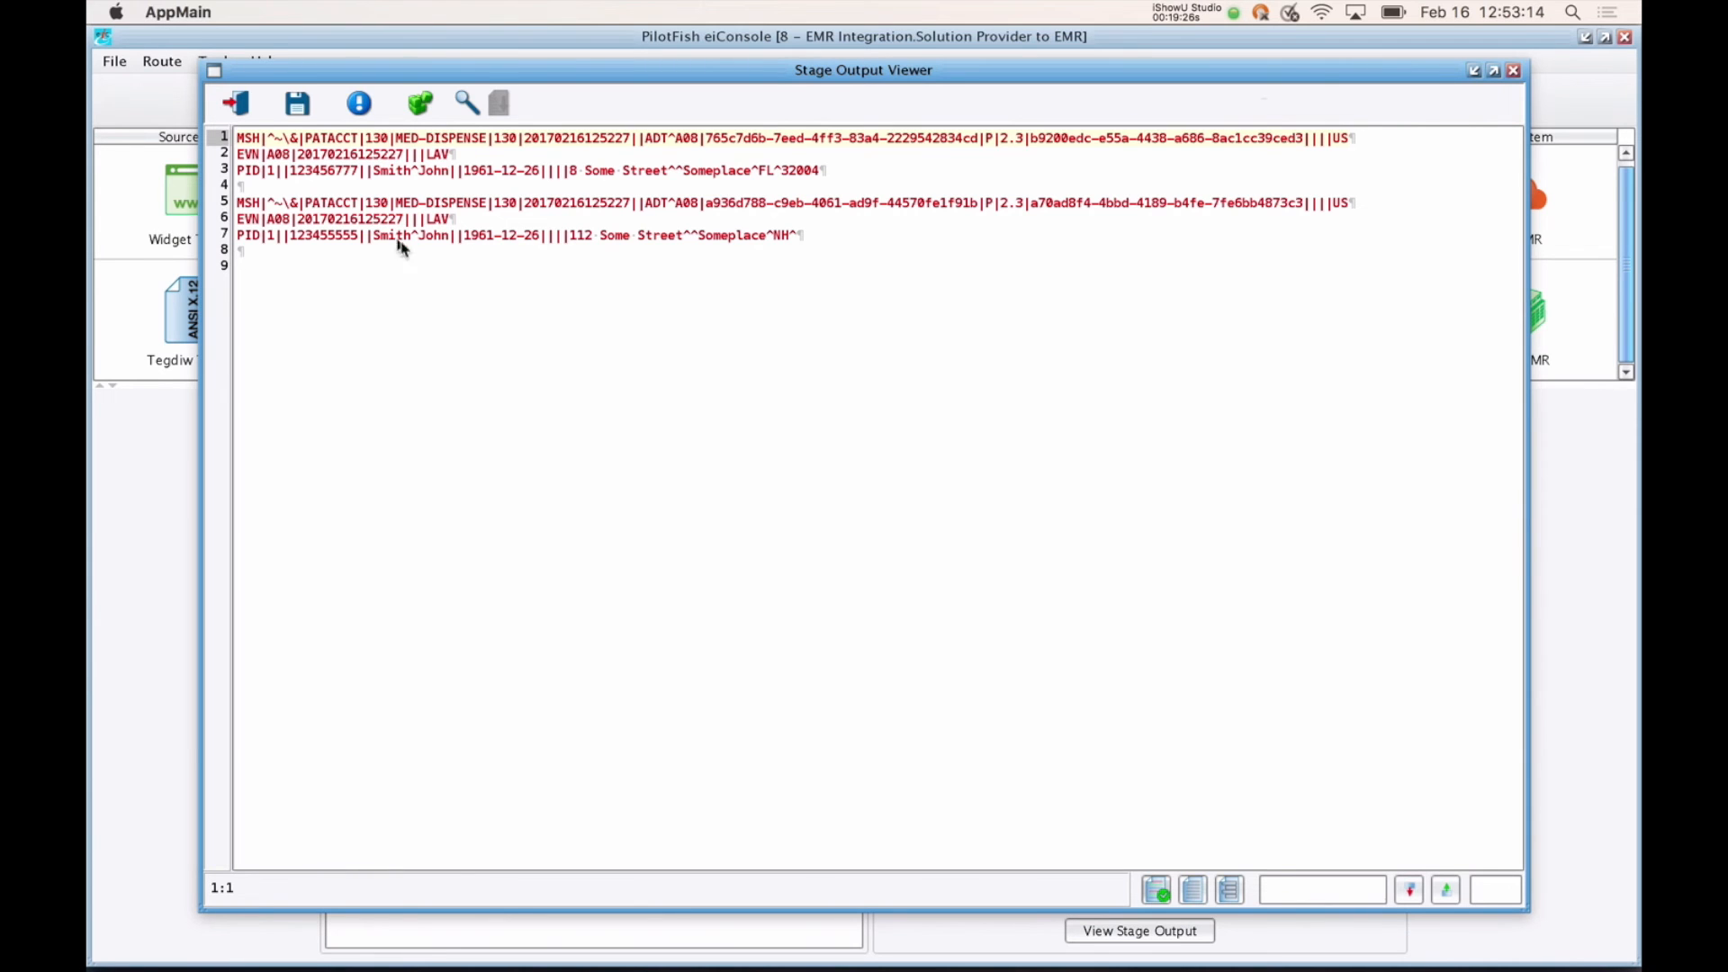
pyautogui.click(259, 110)
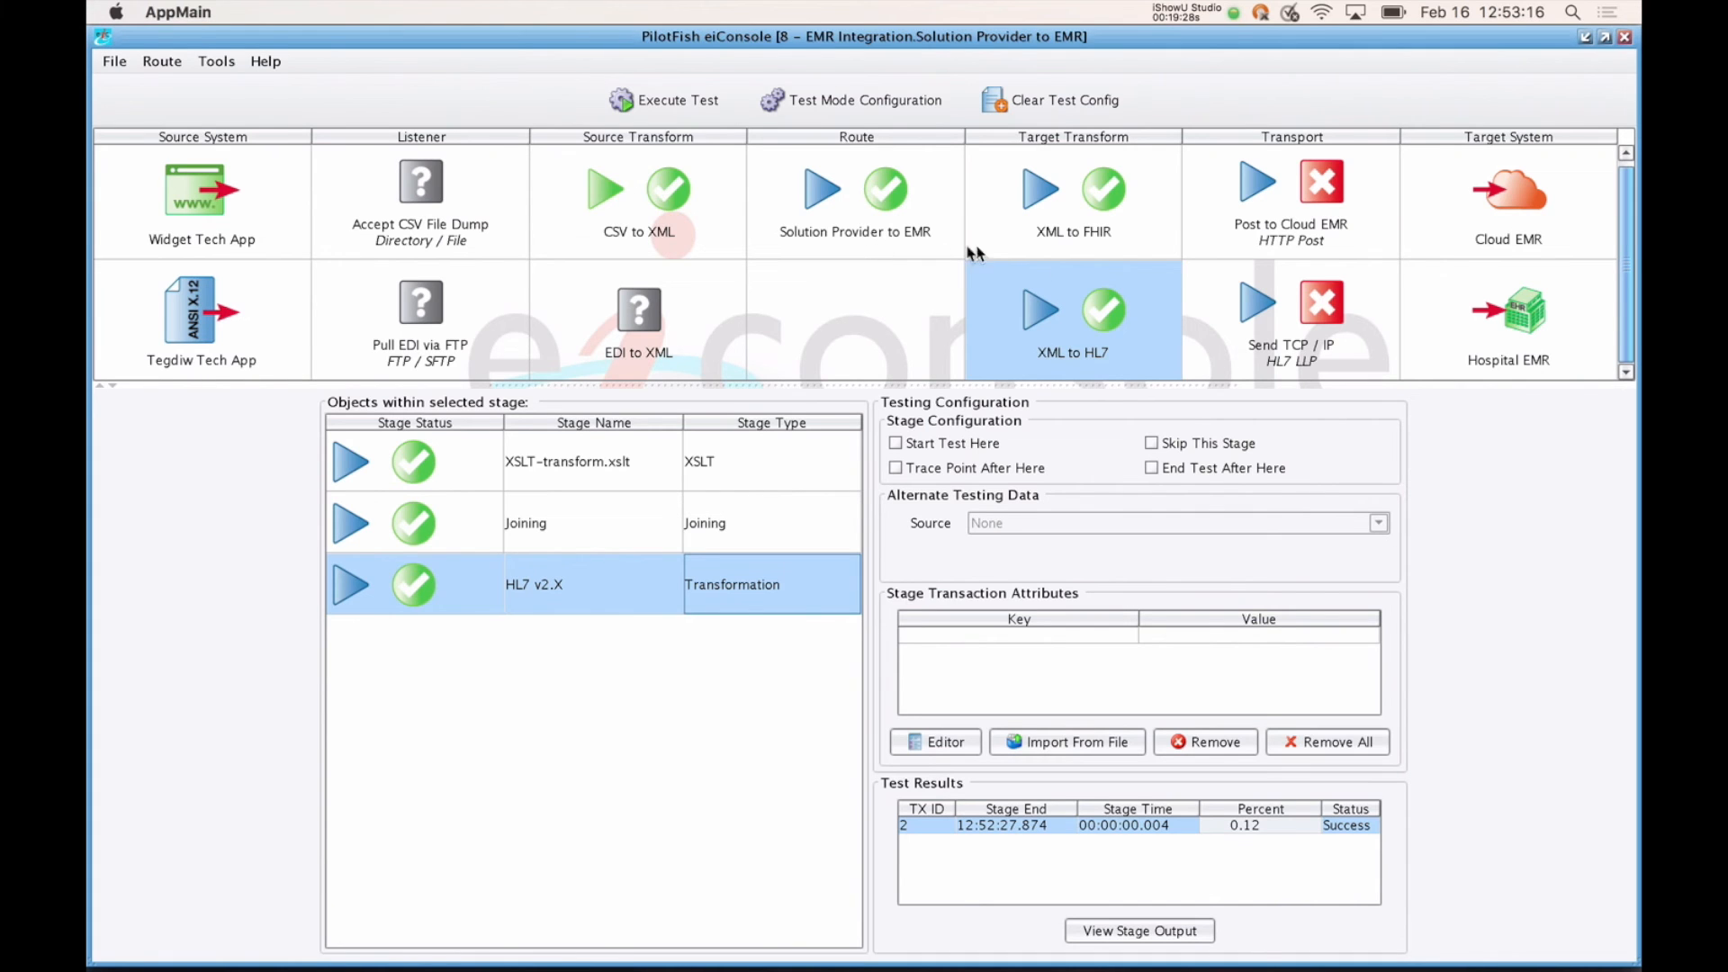
# Step: Open the stage output of the Post to Cloud EMR transport and highlight its HTTP response code text
pyautogui.click(1278, 243)
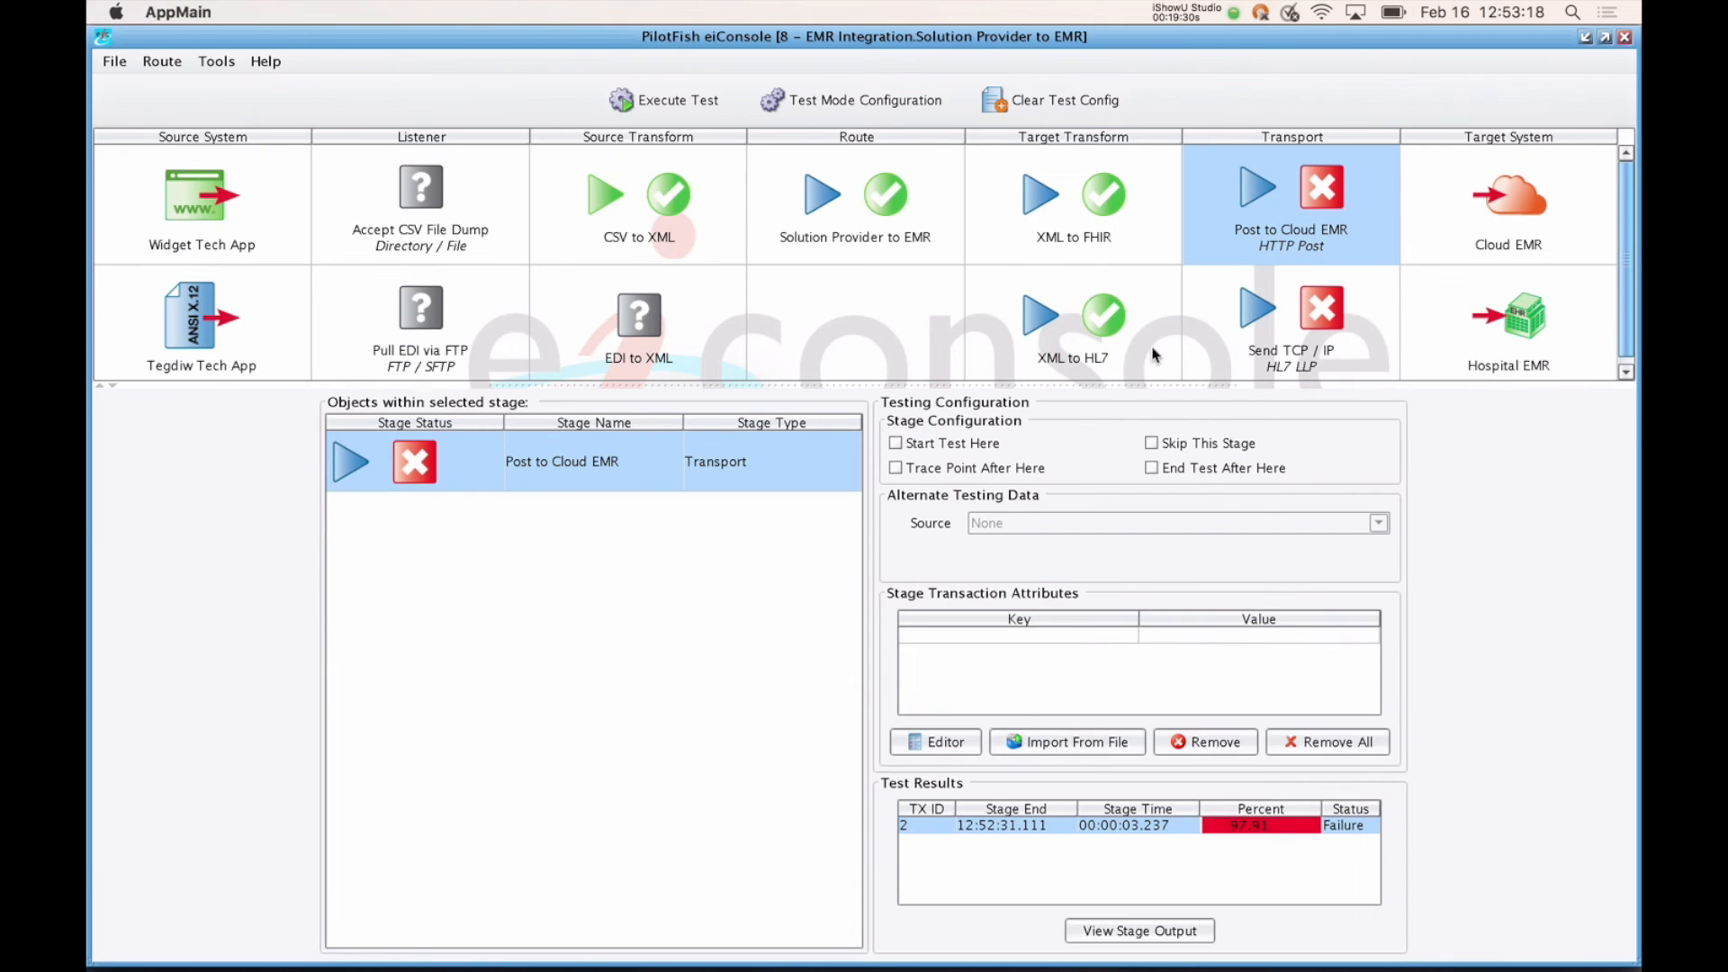
pyautogui.doubleClick(740, 461)
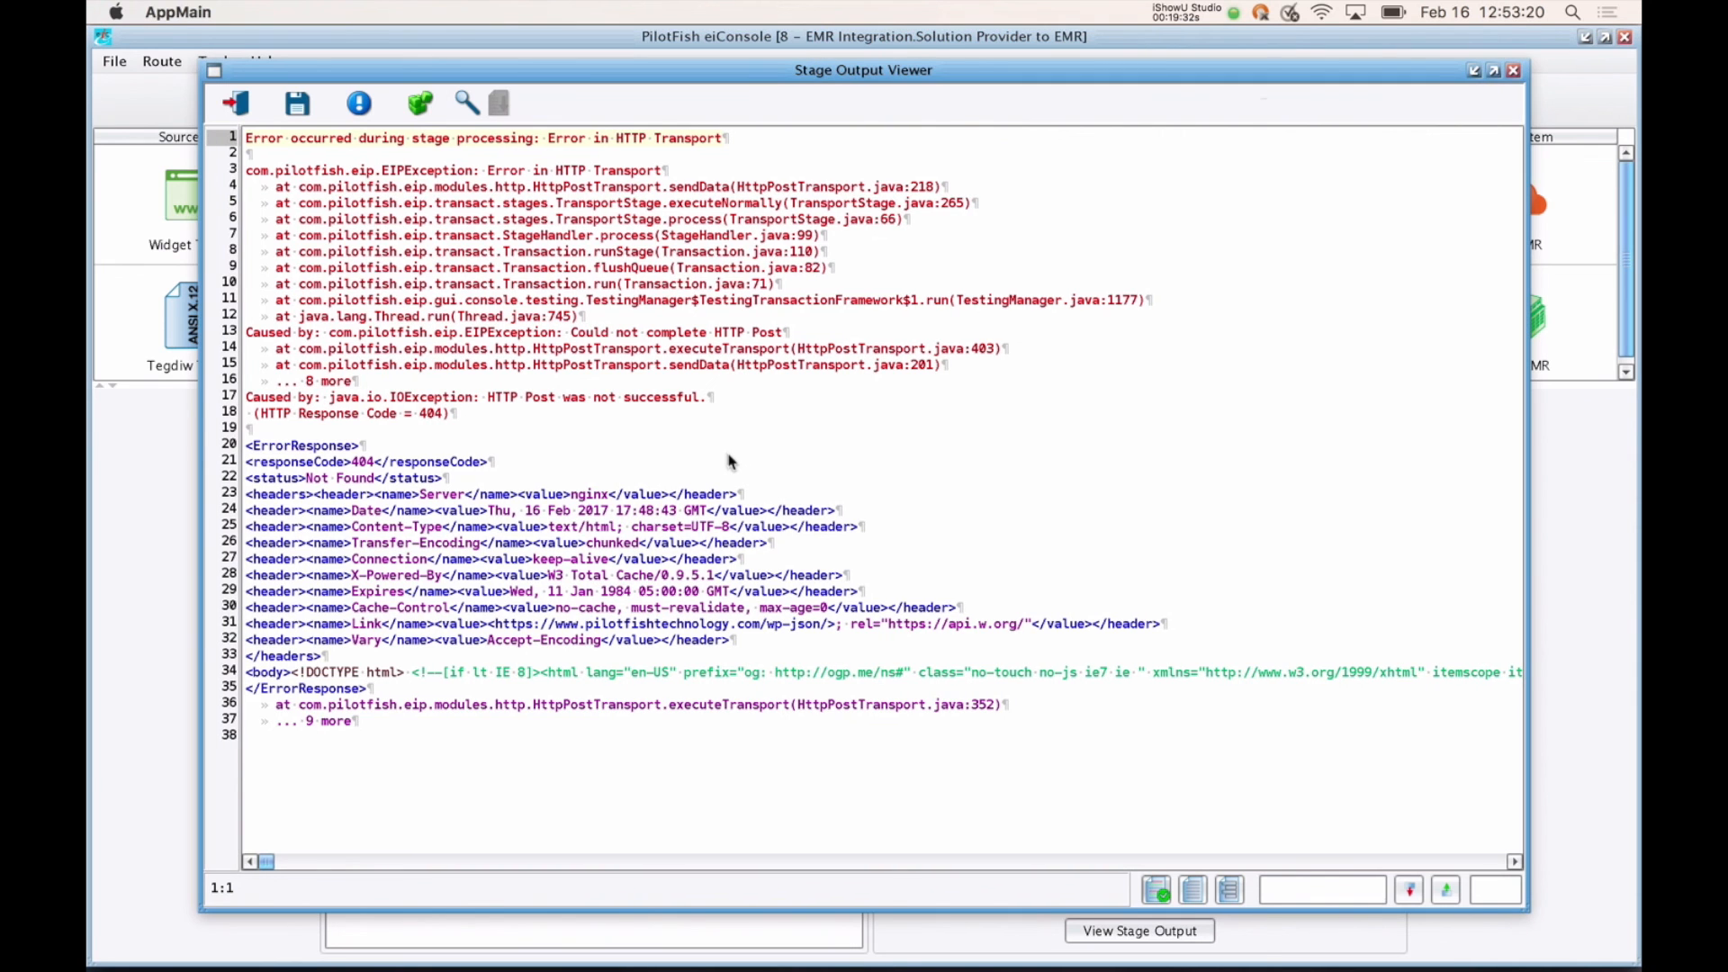
pyautogui.moveTo(453, 414); pyautogui.dragTo(256, 418)
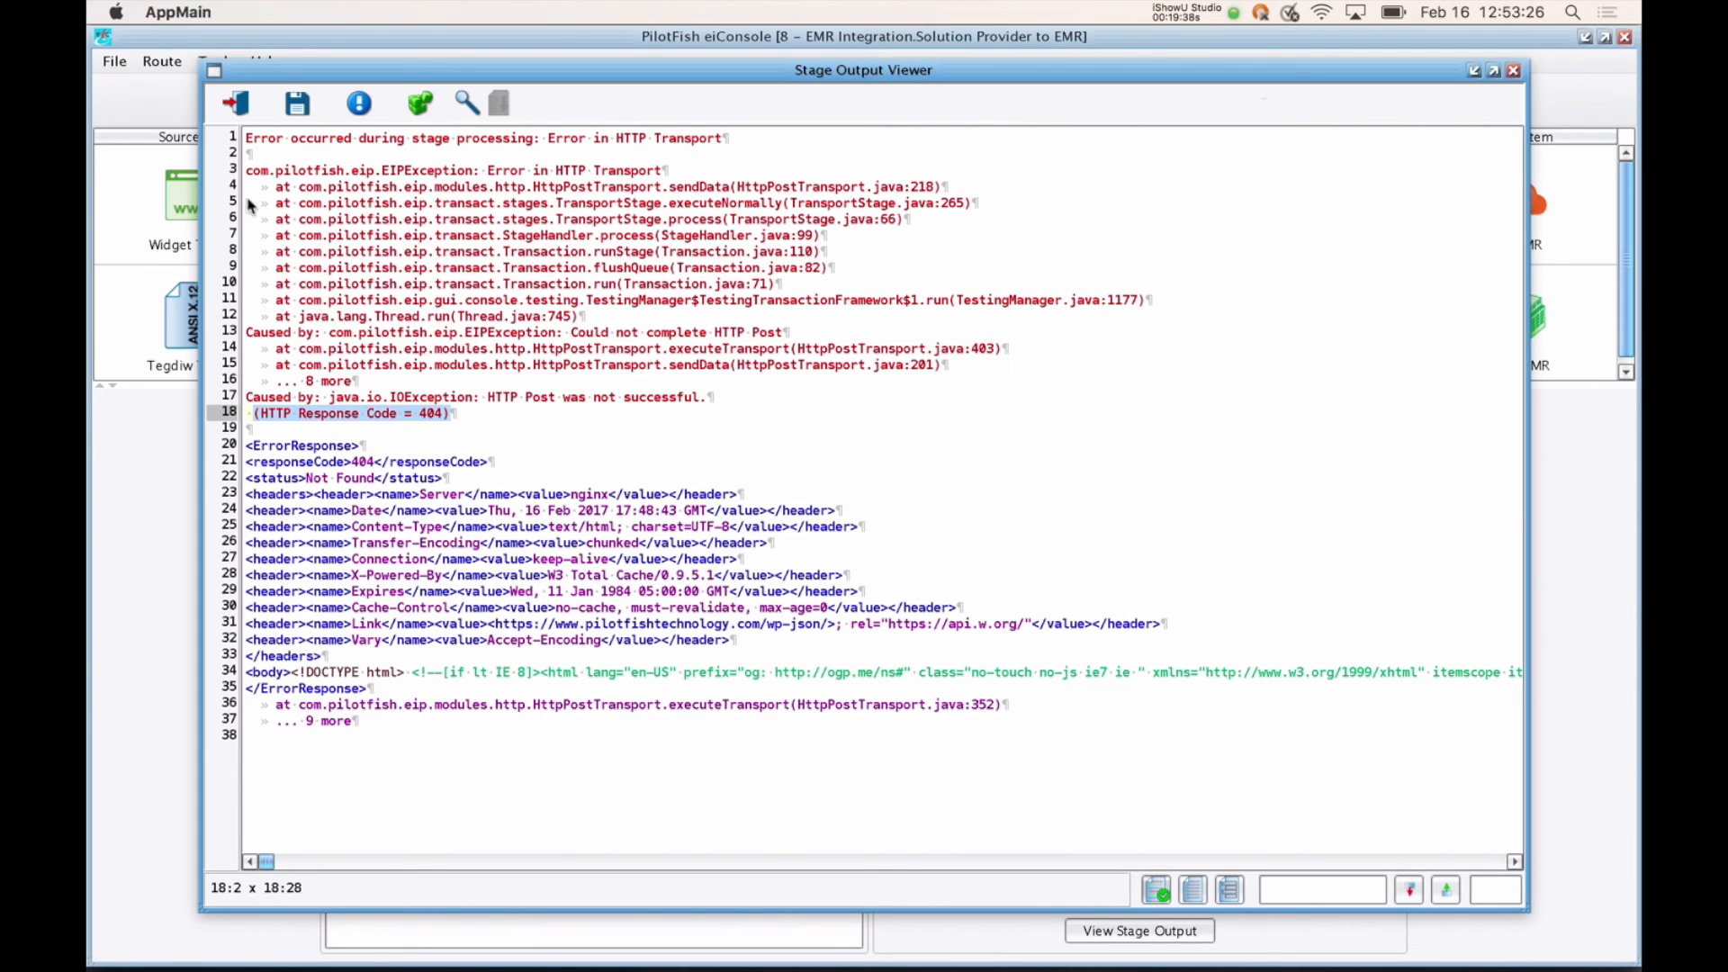
# Step: Close the stage output viewer and leave the Solution Provider to EMR route for the Route File Management overview
pyautogui.click(236, 104)
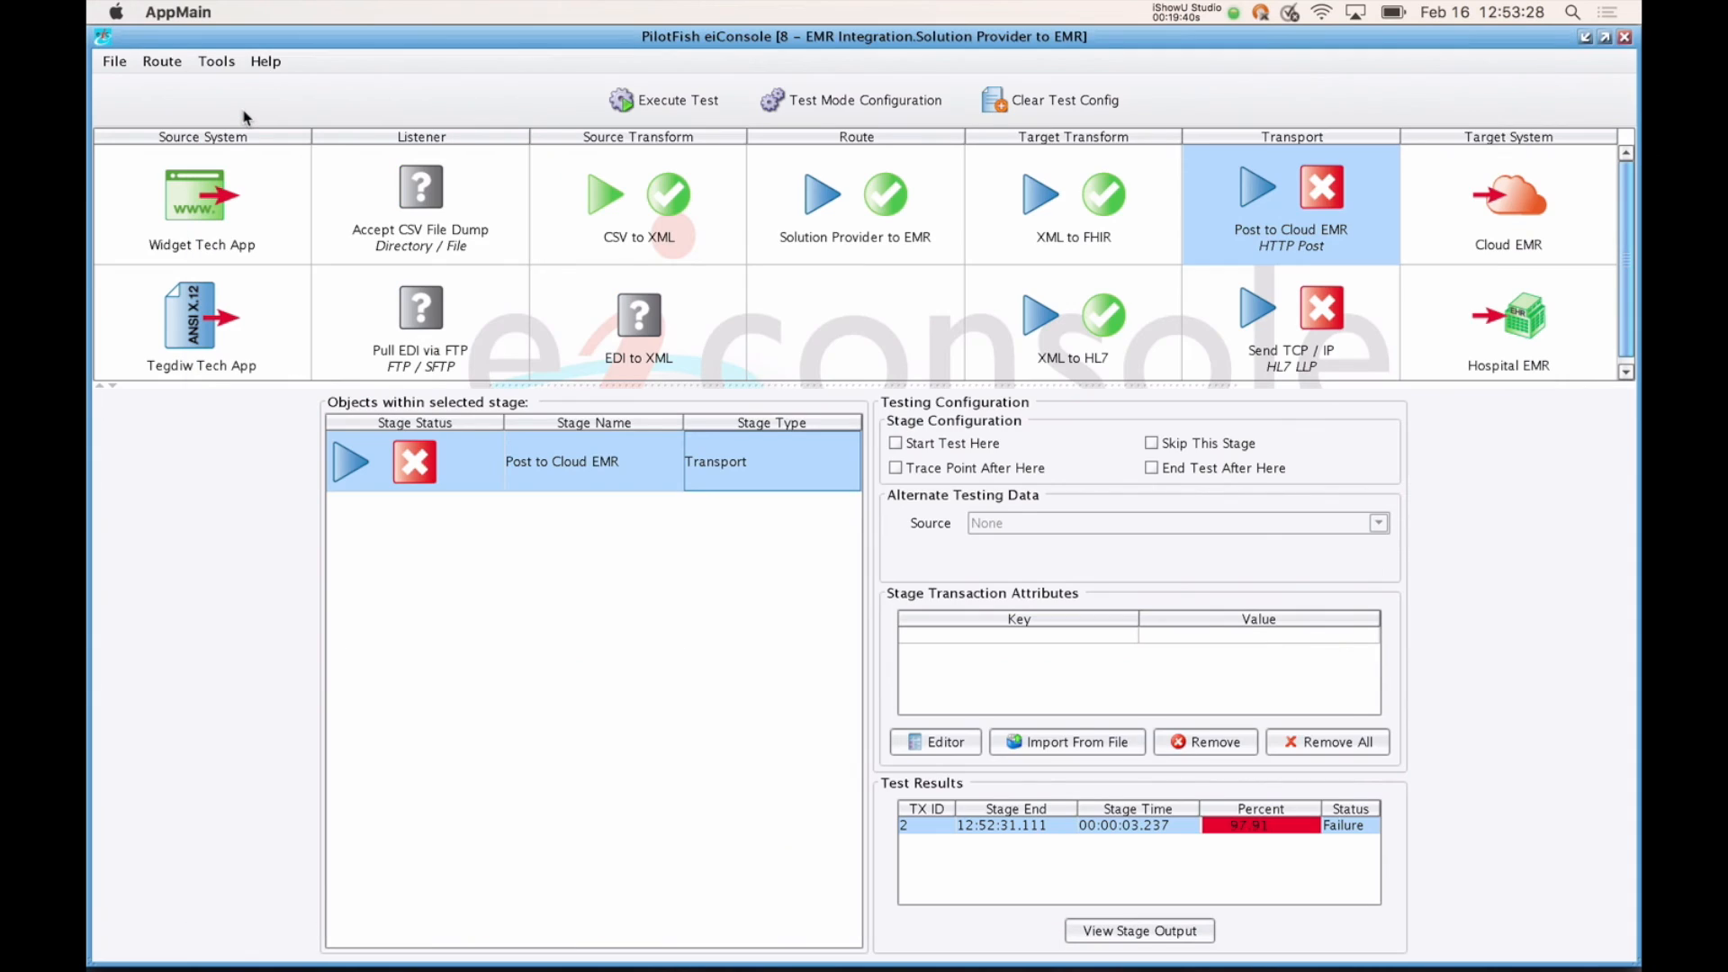
pyautogui.click(121, 63)
pyautogui.click(129, 88)
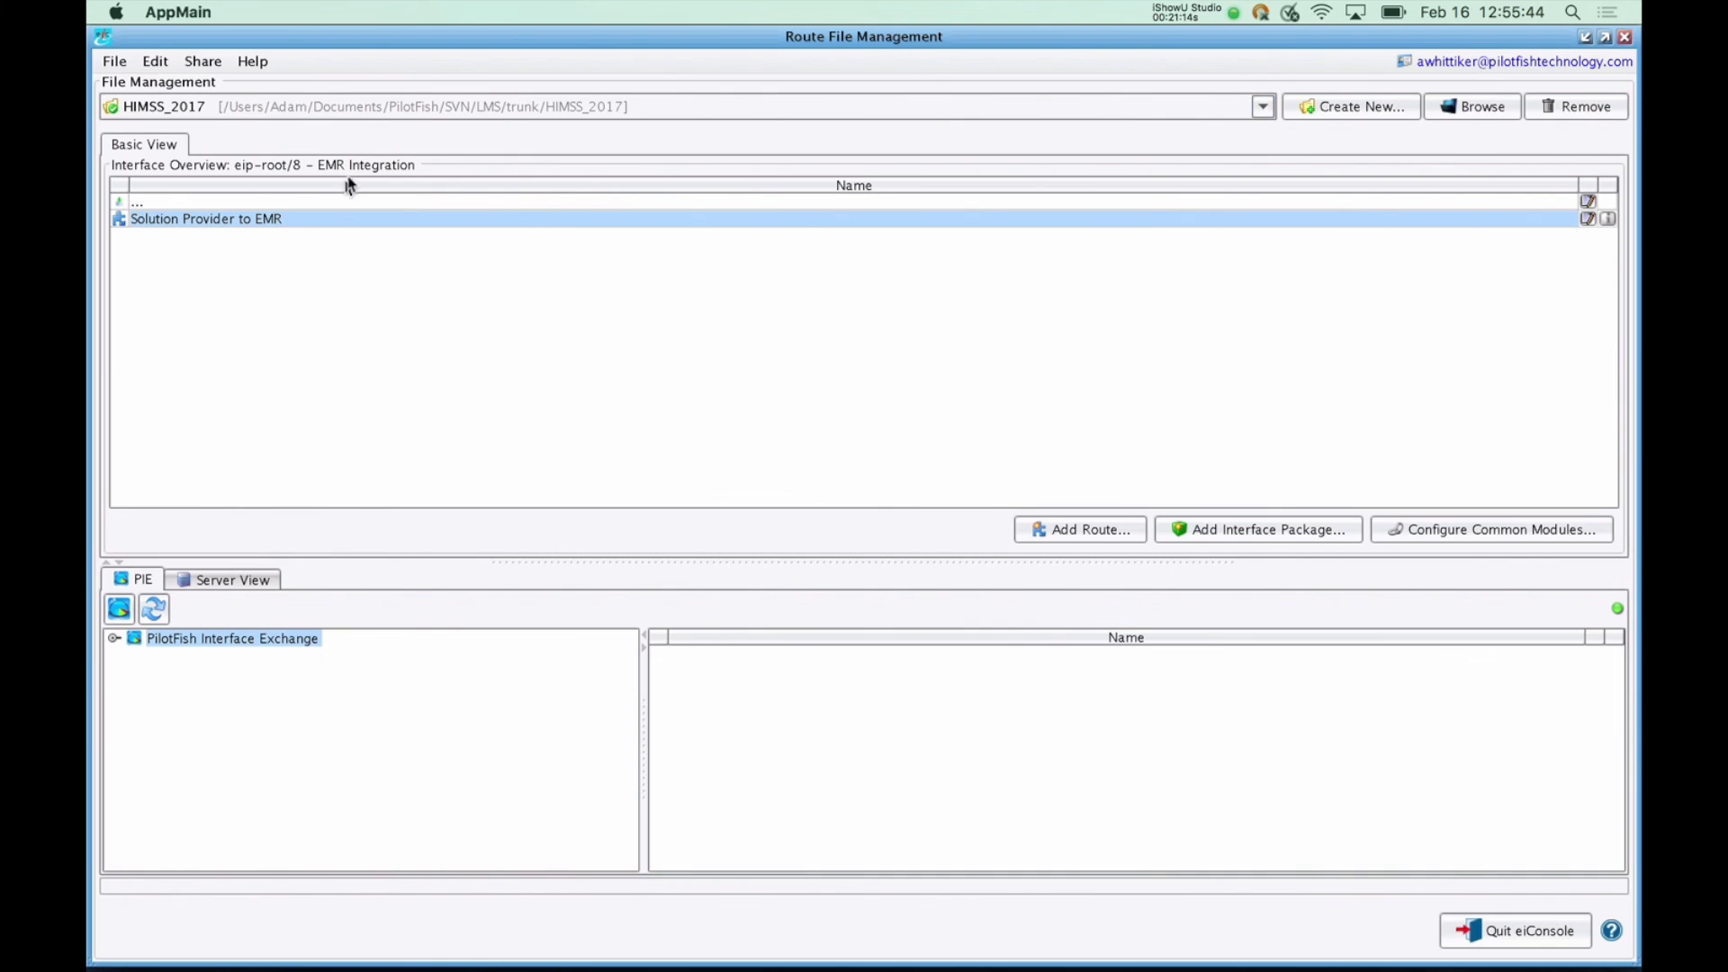
# Step: Look at the Server View for deployment to a server, and return to the PIE view
pyautogui.click(229, 589)
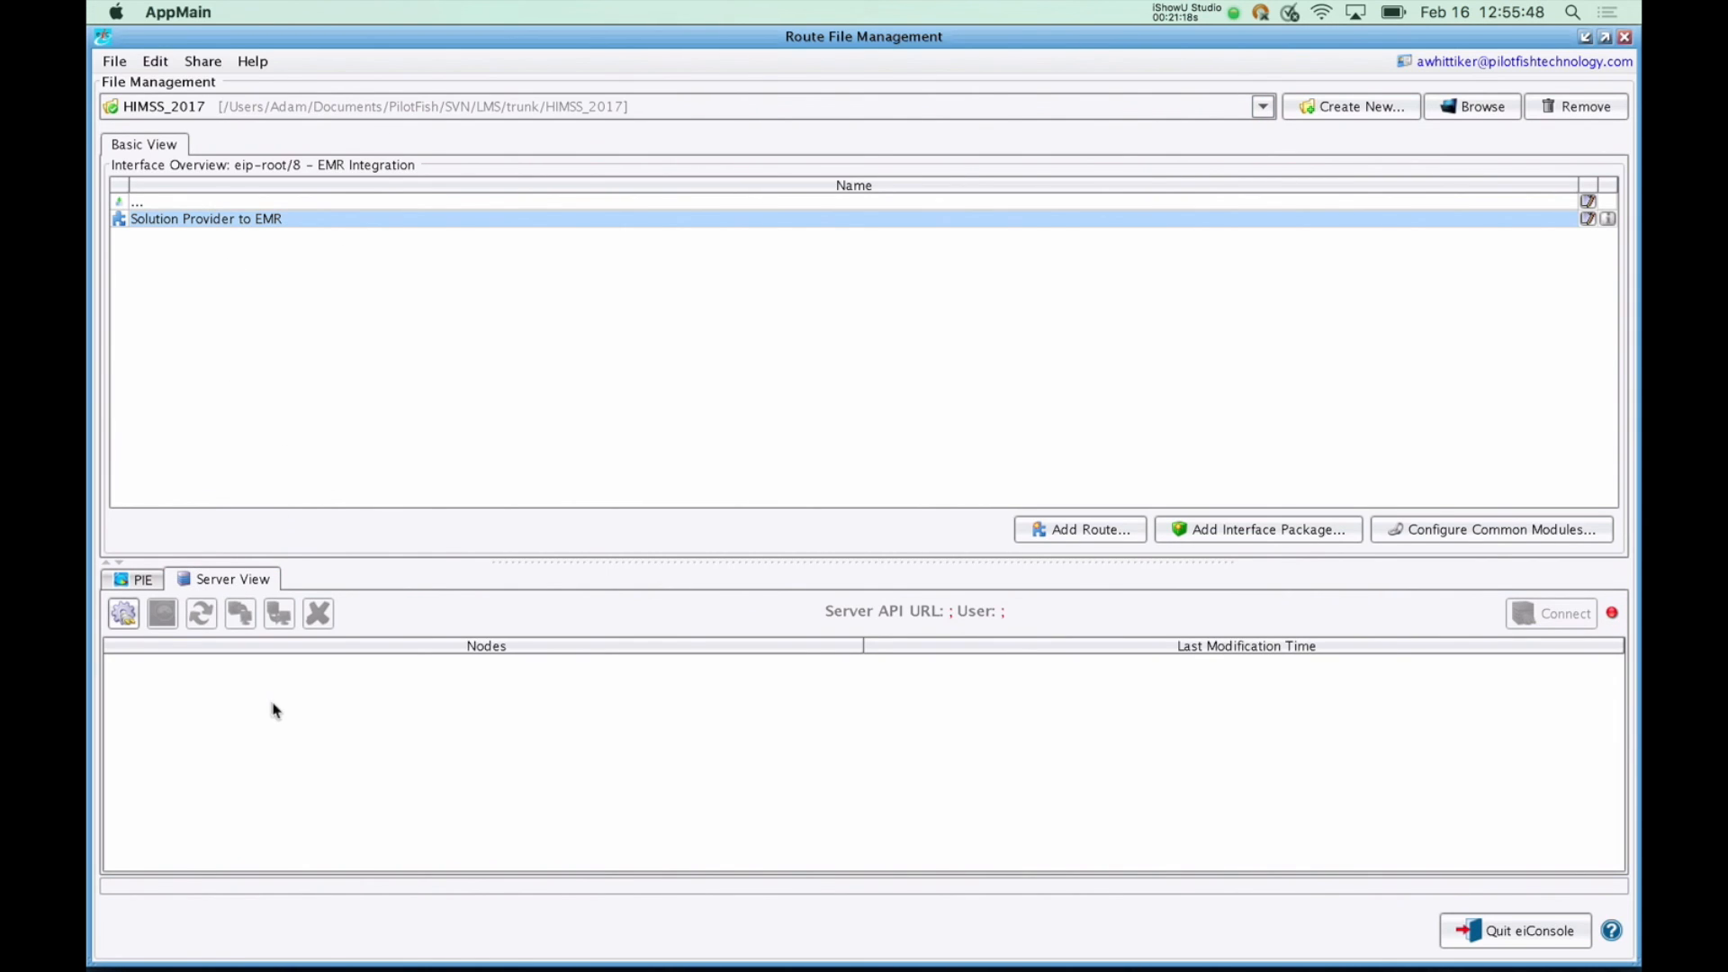
pyautogui.click(140, 582)
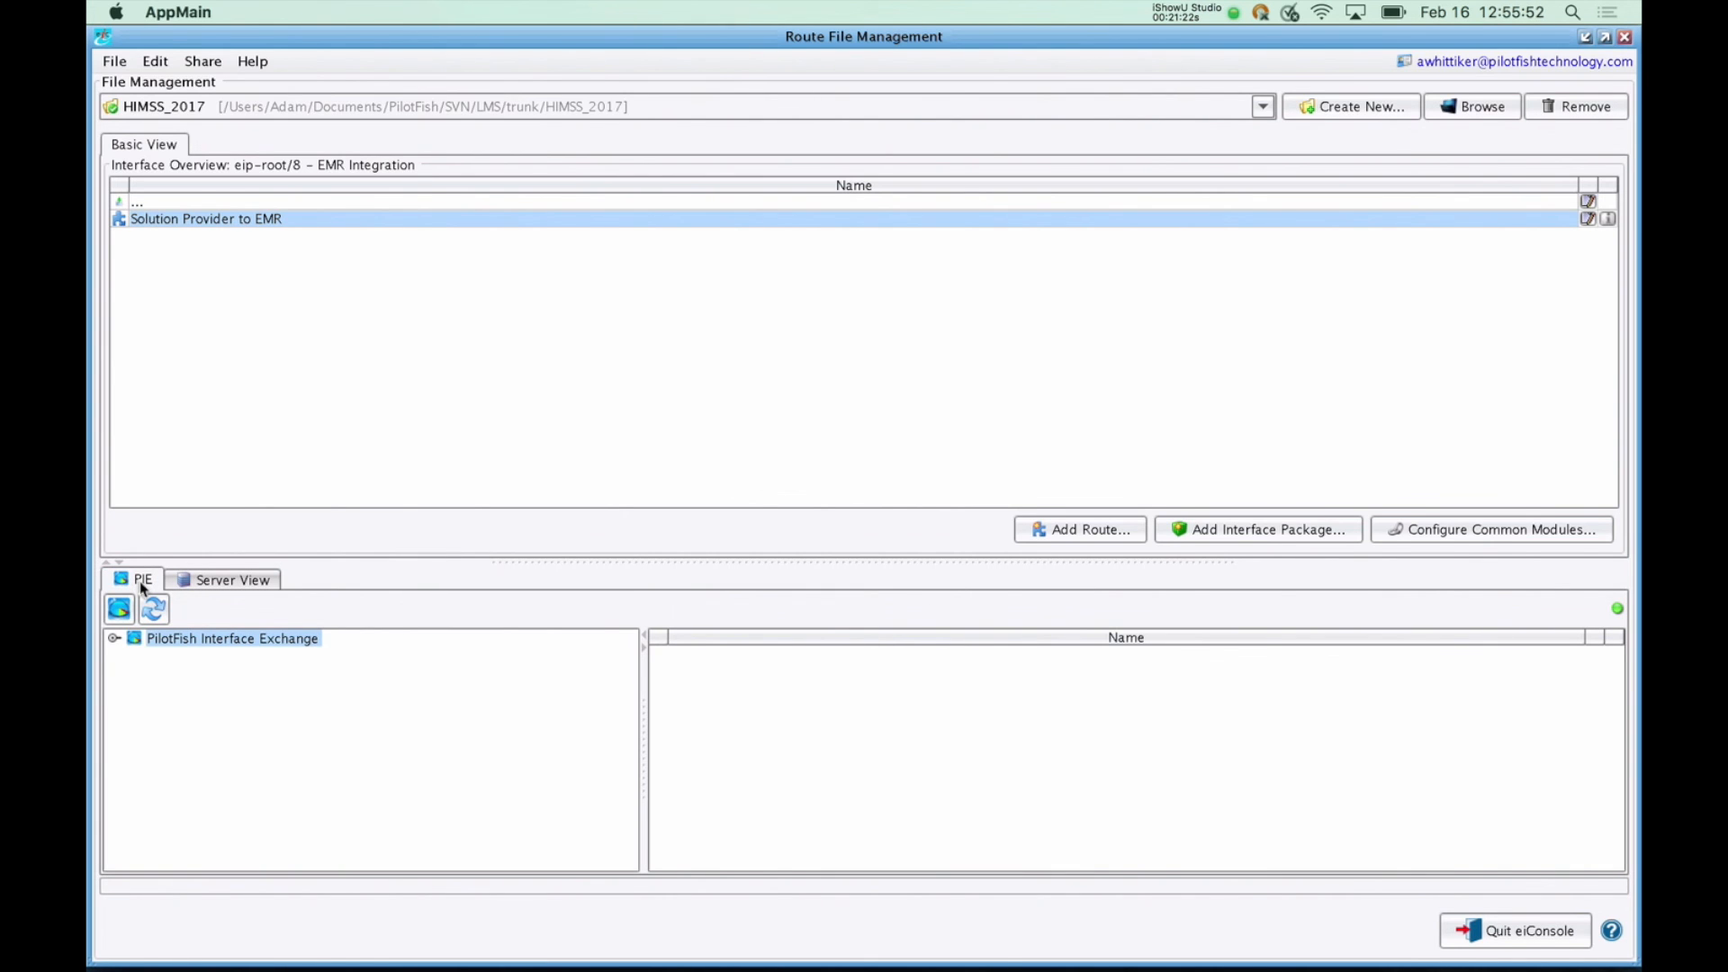
# Step: Switch to the PilotFish Interface Exchange site in Chrome and bring up the Pilotfish Admin dashboard
pyautogui.press('super+Tab')
pyautogui.press('super+Tab')
pyautogui.press('super+Tab')
pyautogui.press('super+shift+Tab')
pyautogui.press('super+shift+Tab')
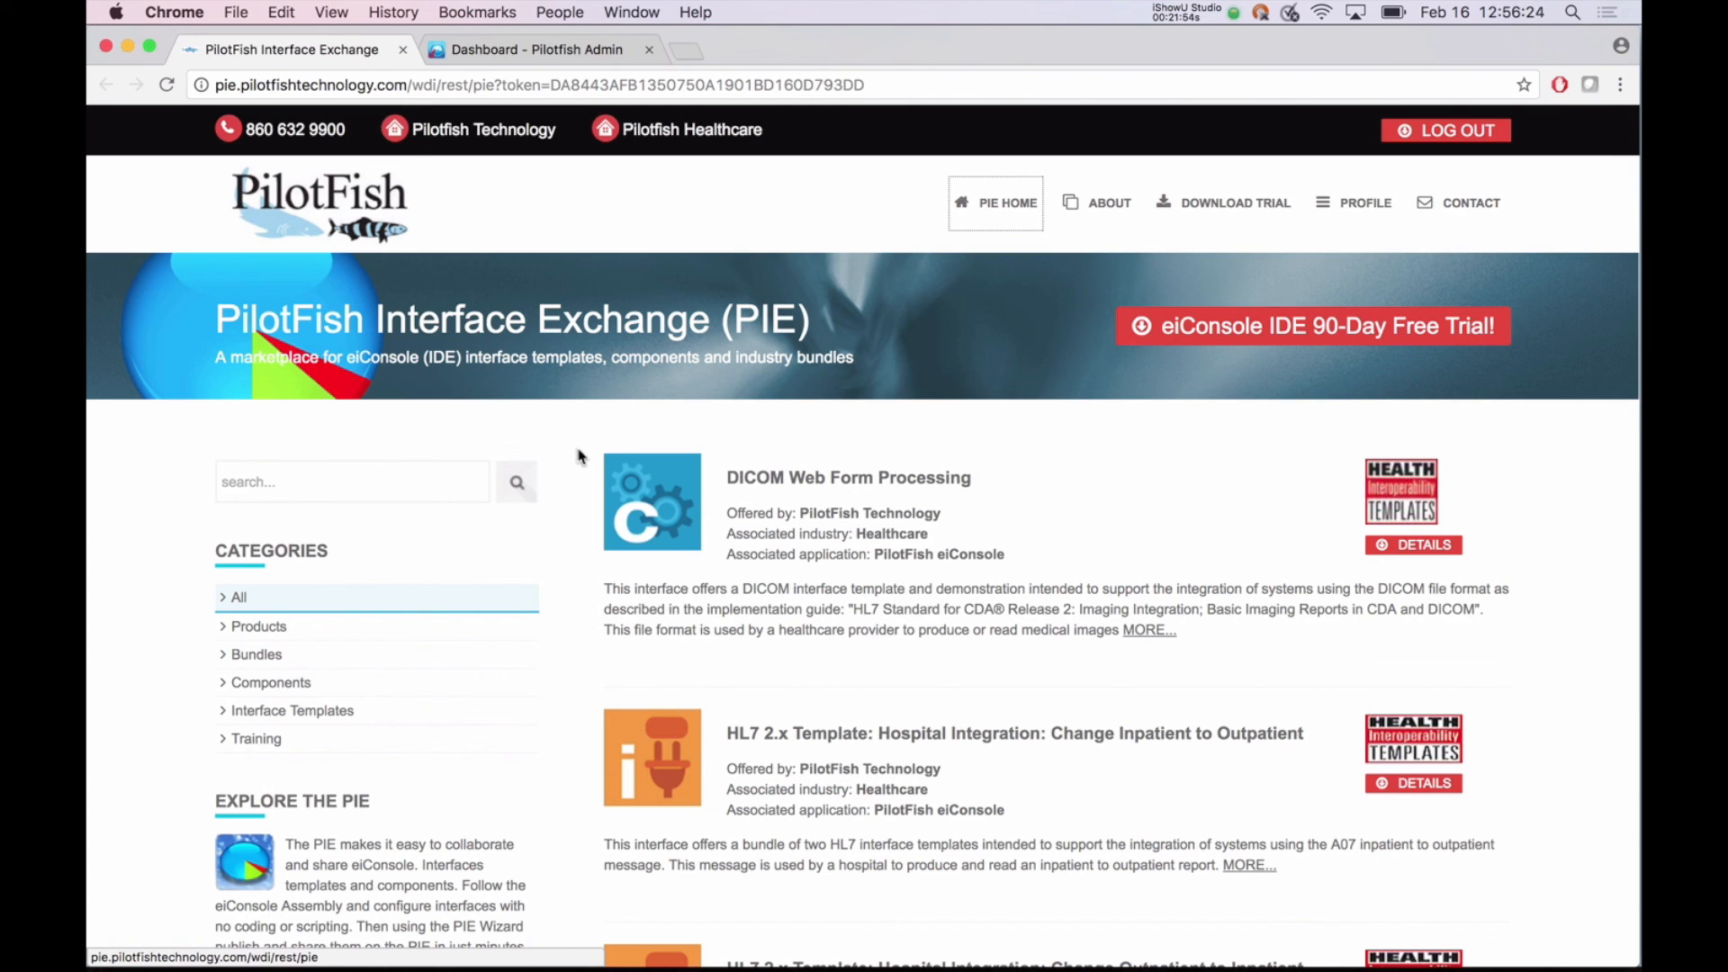
pyautogui.click(555, 58)
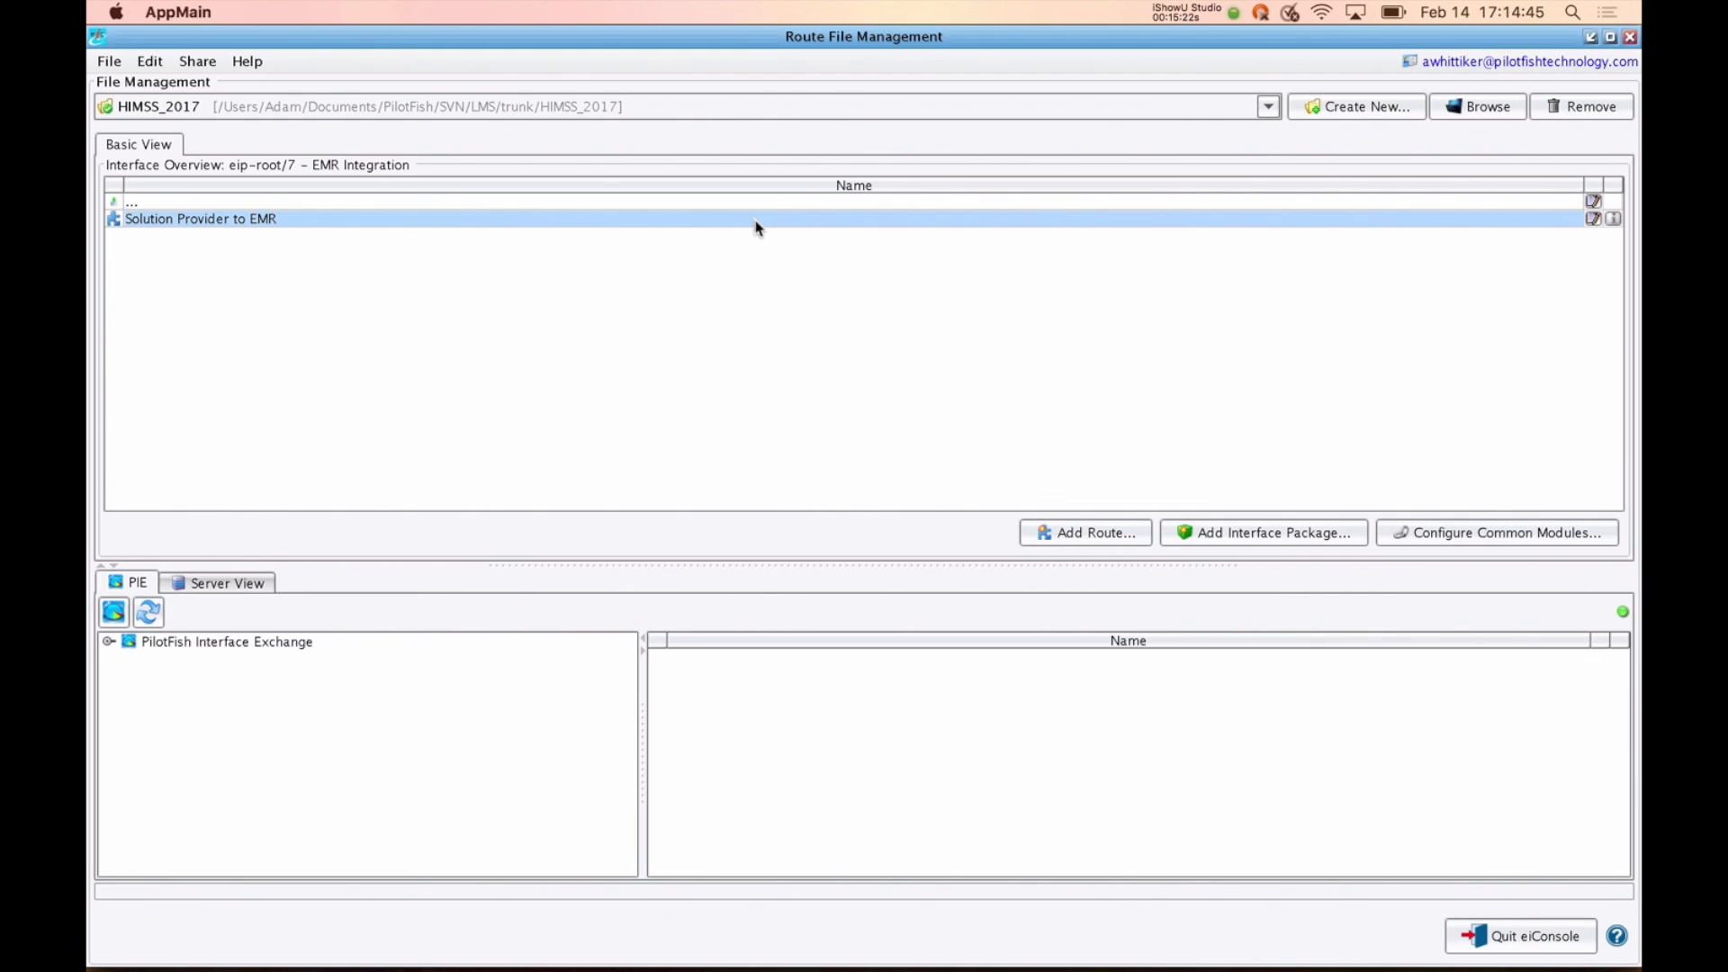
# Step: Examine the actions available for the Solution Provider to EMR route, including Create Duplicate, and dismiss the list
pyautogui.rightClick(756, 225)
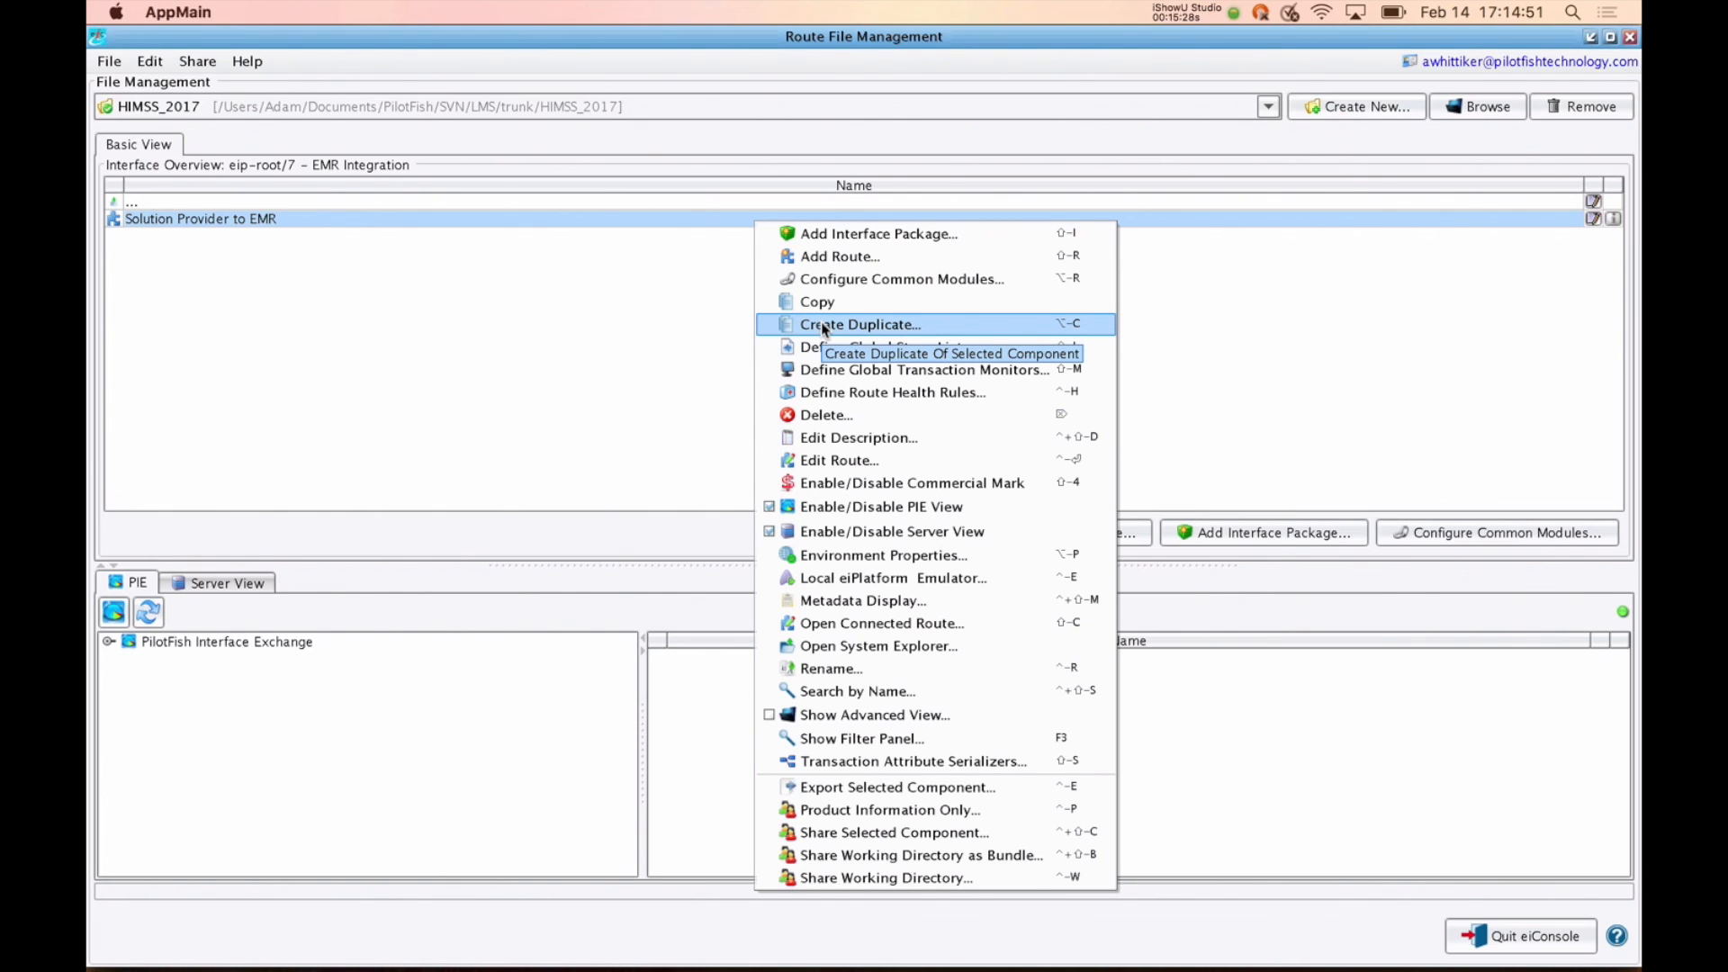
pyautogui.click(718, 345)
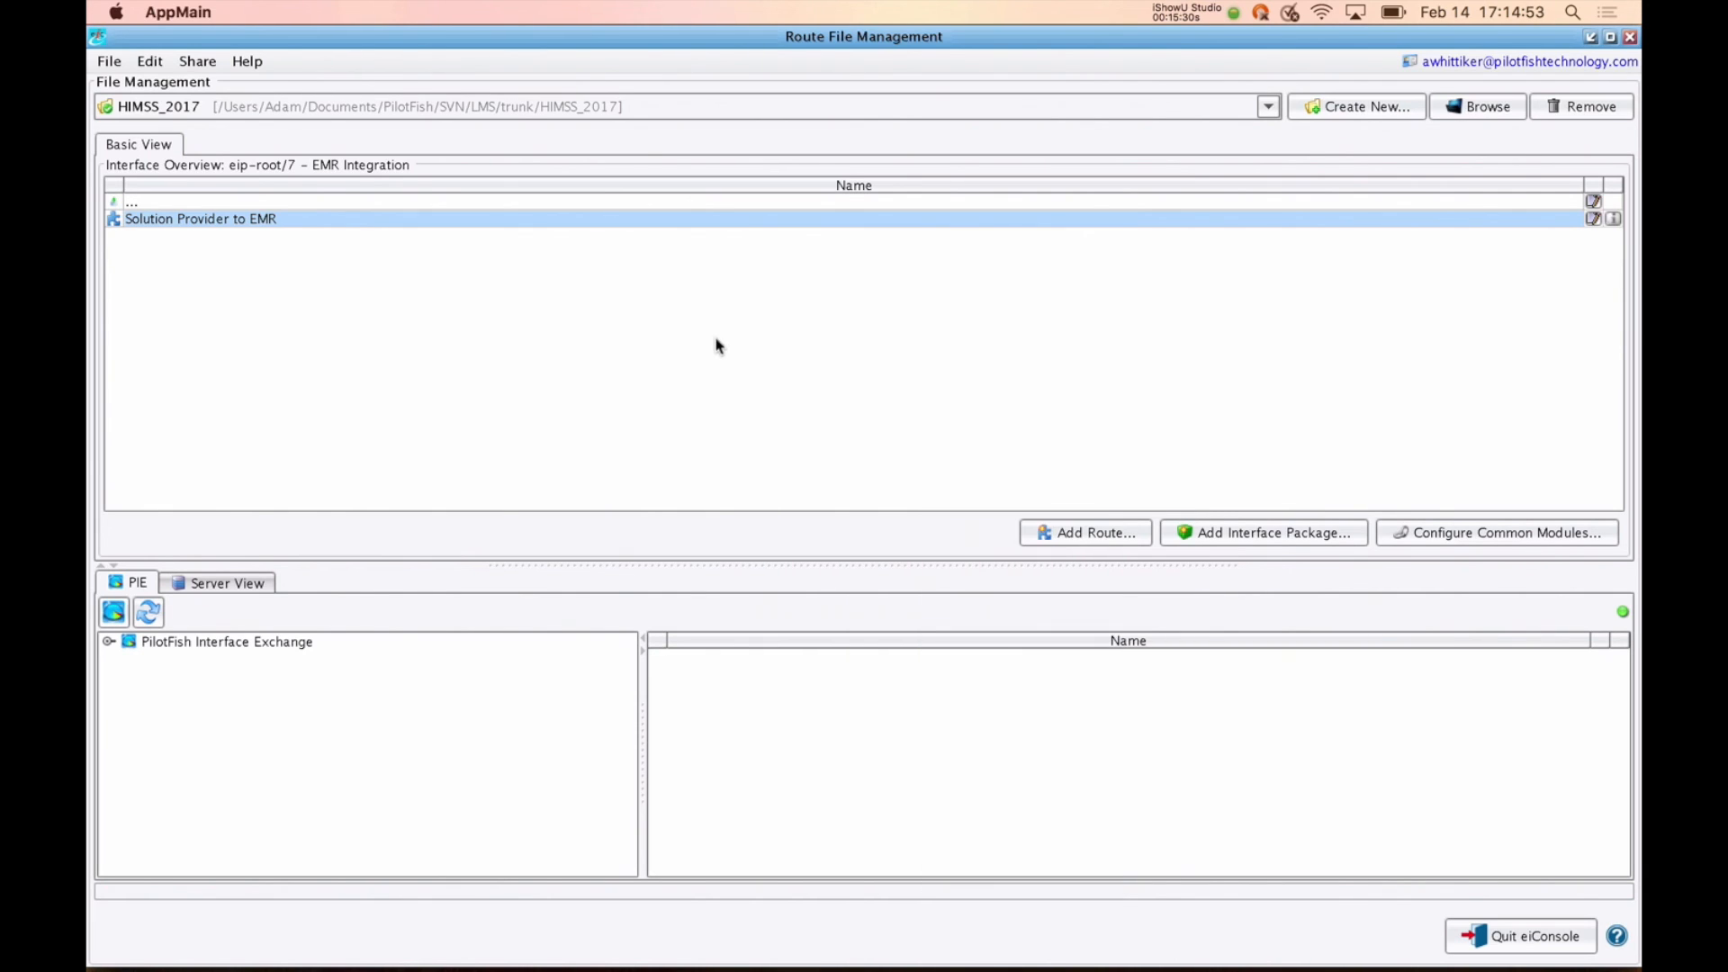